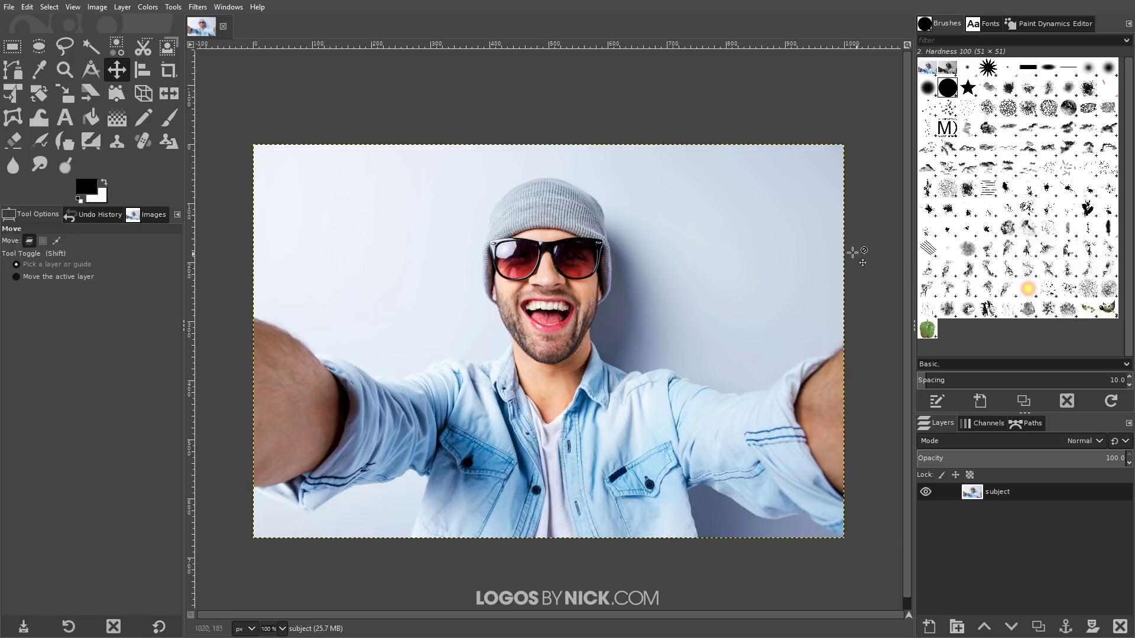
Step: Add a transparent New Layer above the subject photo
{"action": "left_click_drag", "start_coordinate": [769, 233], "coordinate": [770, 245]}
{"action": "scroll", "coordinate": [768, 263], "scroll_direction": "down", "scroll_amount": 1}
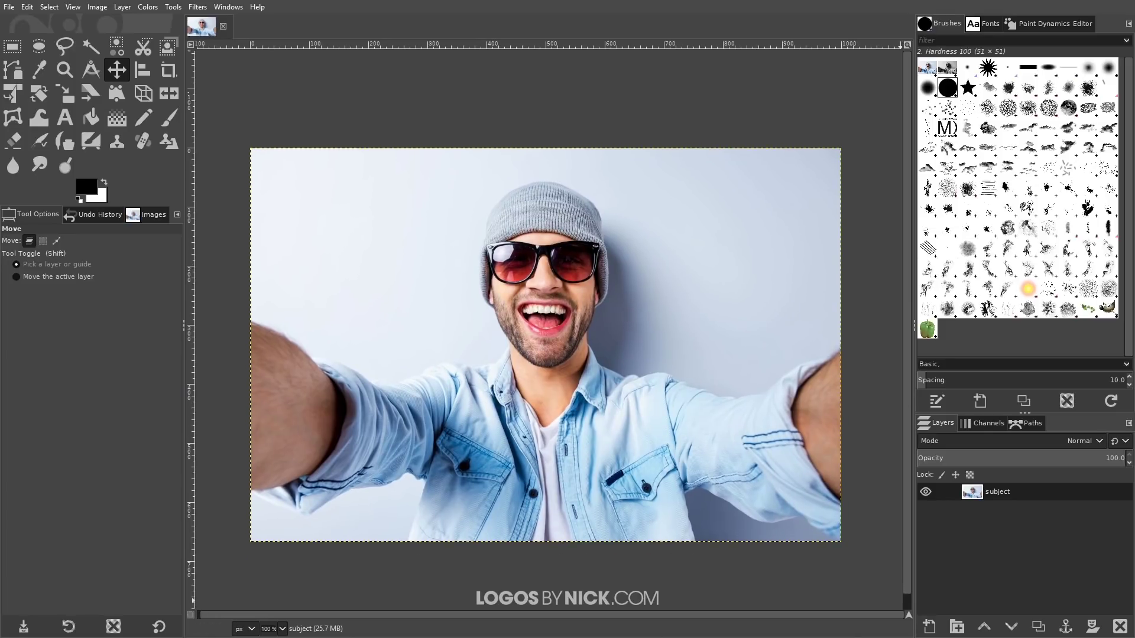
{"action": "left_click", "coordinate": [929, 627]}
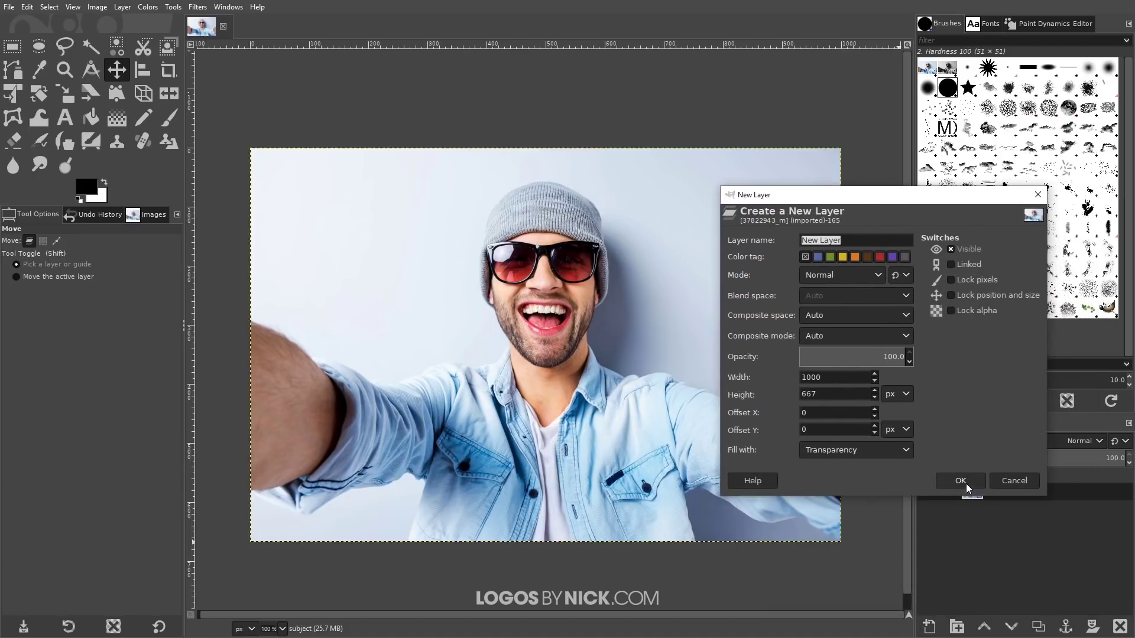
{"action": "left_click", "coordinate": [960, 481]}
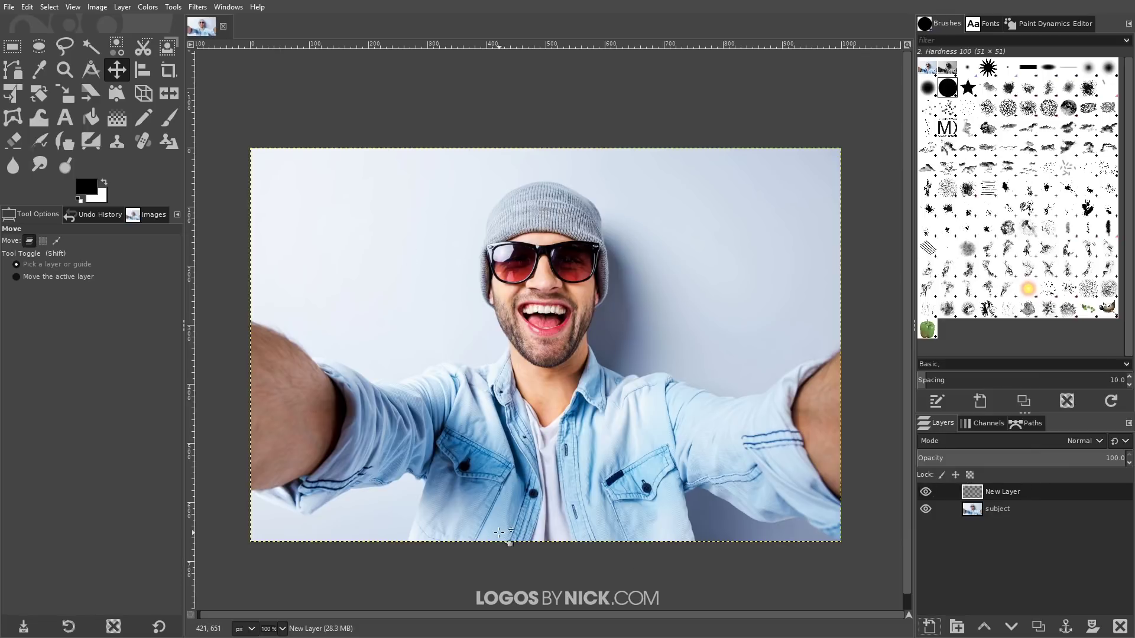
Step: Lower the subject layer's opacity to about 55.4, then make New Layer active again
{"action": "left_click", "coordinate": [1002, 509]}
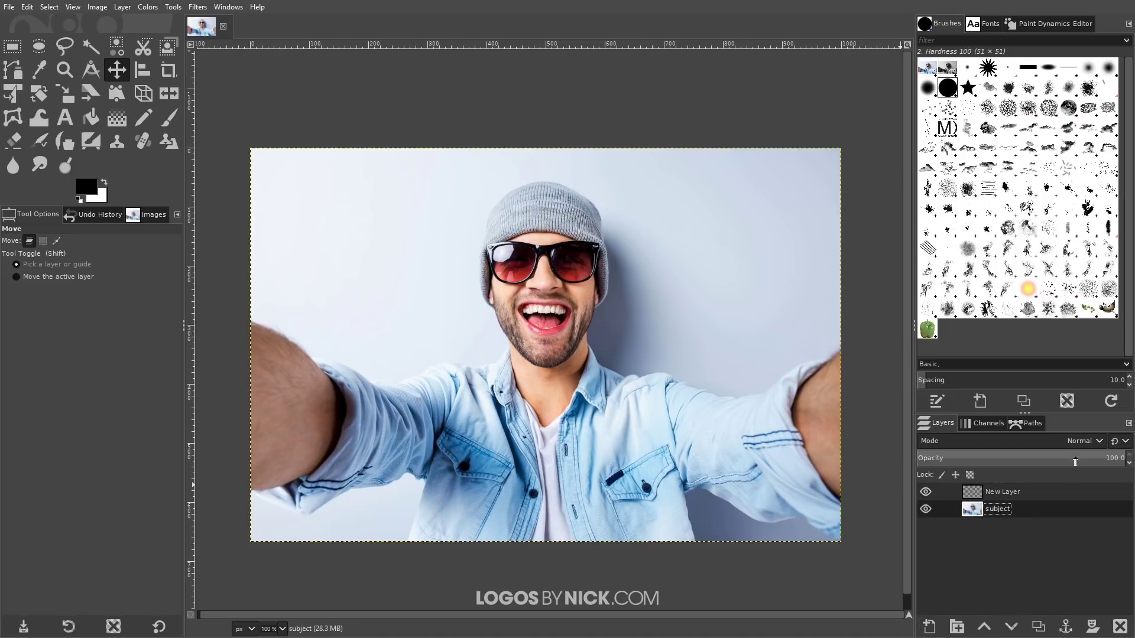
{"action": "left_click_drag", "start_coordinate": [1072, 461], "coordinate": [1031, 462]}
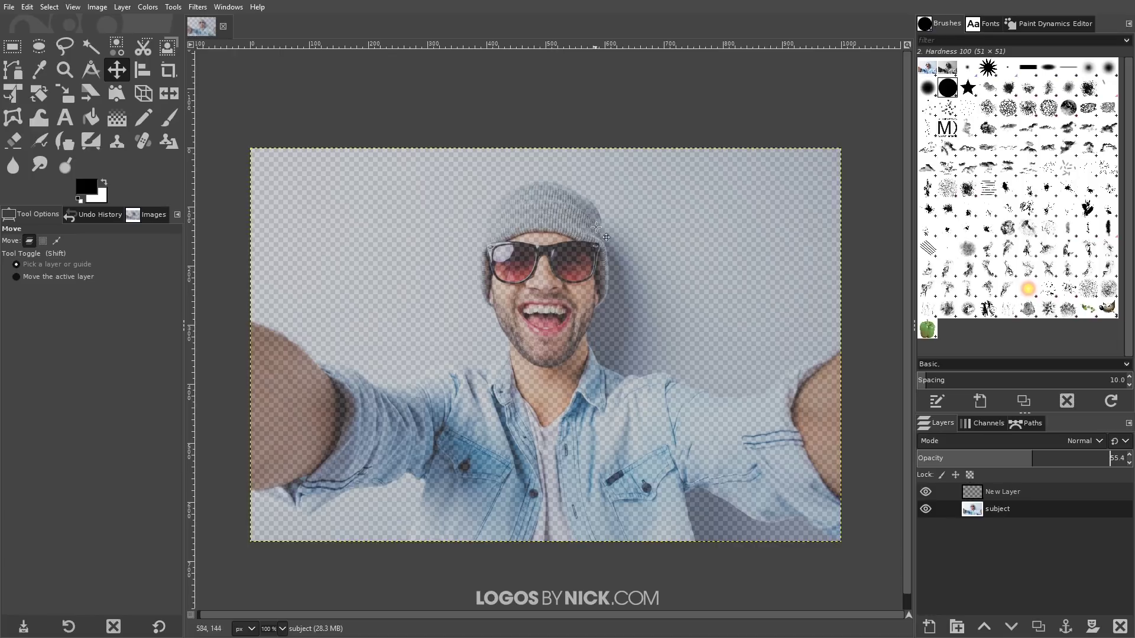
{"action": "left_click", "coordinate": [1006, 499]}
{"action": "left_click_drag", "start_coordinate": [644, 313], "coordinate": [652, 338]}
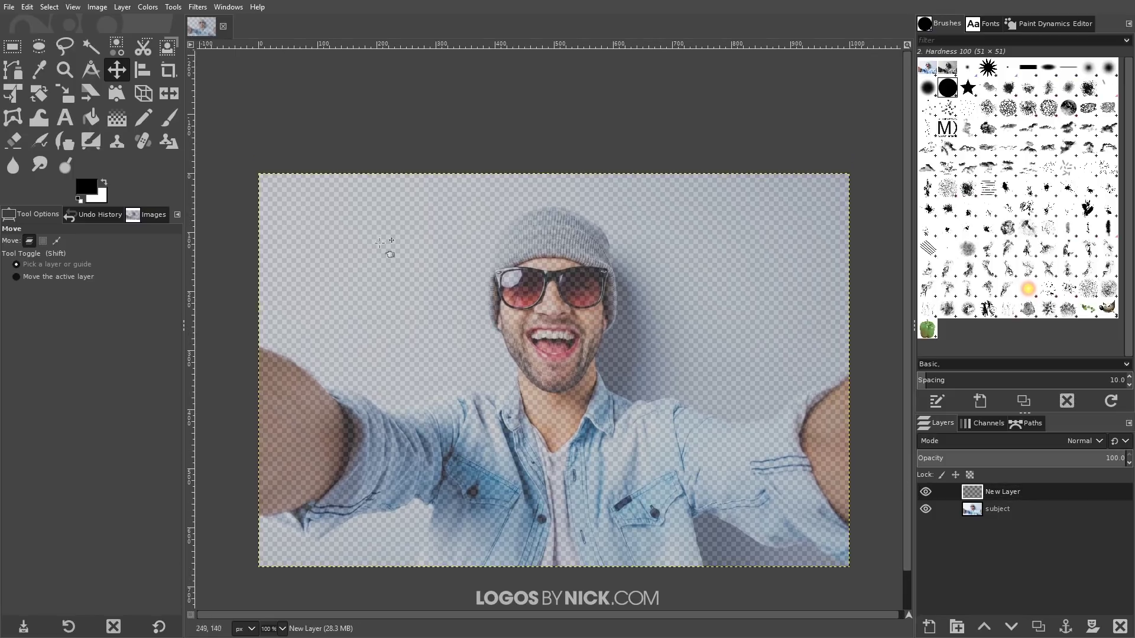
Step: Switch to the Paintbrush, zoom in on the jaw, and shrink the brush
{"action": "left_click", "coordinate": [169, 118]}
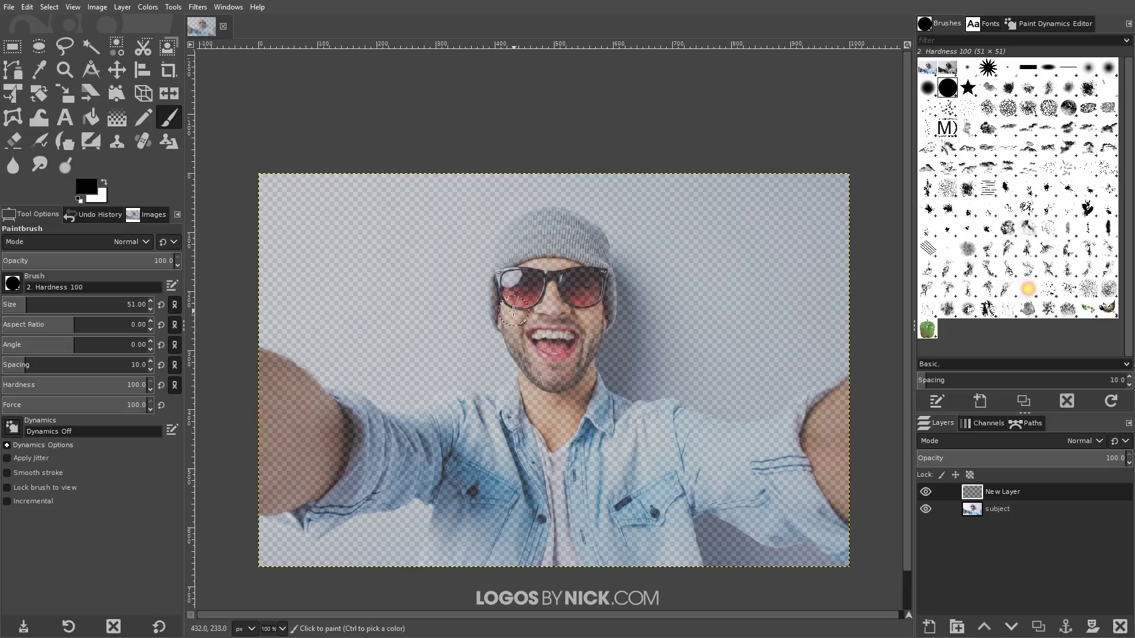
{"action": "scroll", "coordinate": [505, 328], "scroll_direction": "up", "scroll_amount": 1}
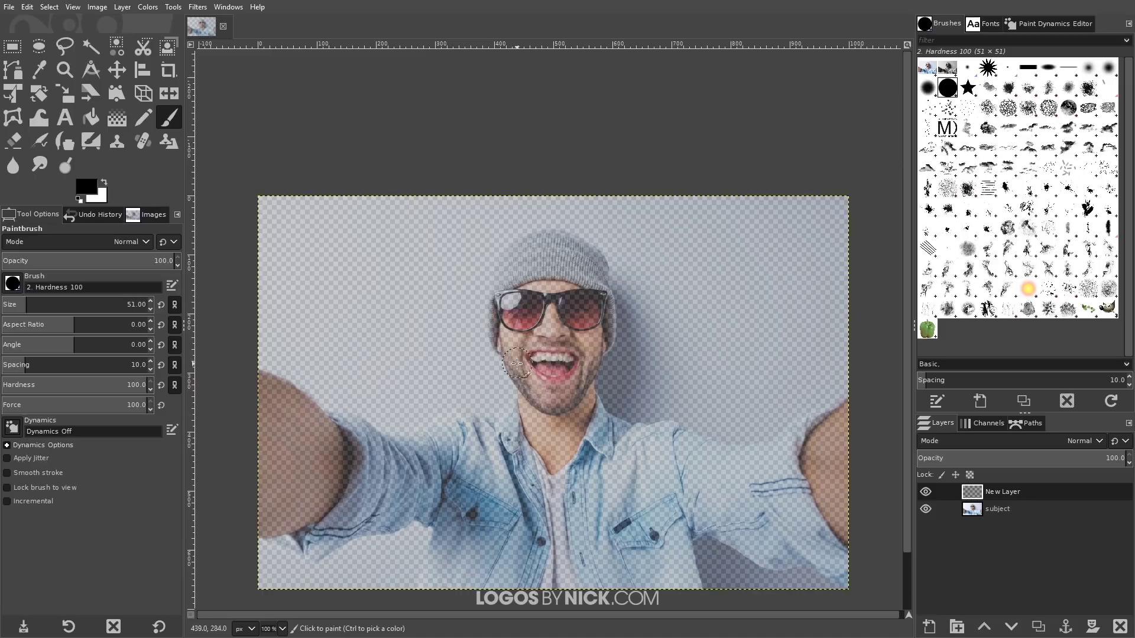
{"action": "scroll", "coordinate": [585, 348], "scroll_direction": "up", "scroll_amount": 4}
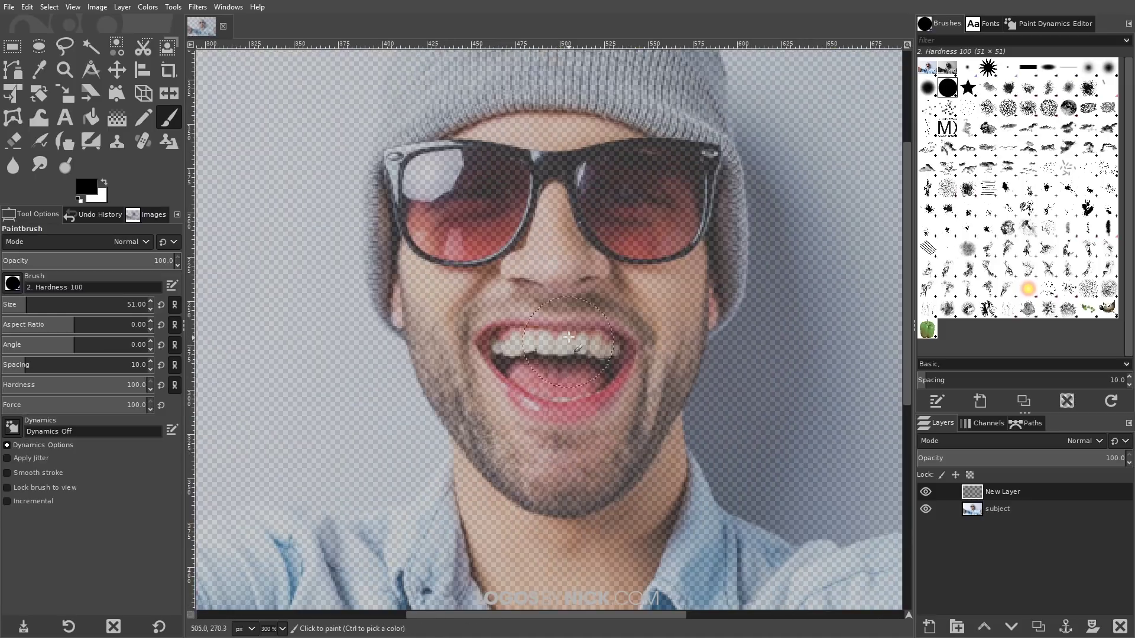
{"action": "left_click_drag", "start_coordinate": [565, 407], "coordinate": [582, 381]}
{"action": "mouse_move", "coordinate": [509, 233]}
{"action": "left_mouse_down"}
{"action": "mouse_move", "coordinate": [651, 286]}
{"action": "mouse_move", "coordinate": [564, 391]}
{"action": "mouse_move", "coordinate": [451, 292]}
{"action": "mouse_move", "coordinate": [567, 236]}
{"action": "mouse_move", "coordinate": [532, 299]}
{"action": "mouse_move", "coordinate": [497, 256]}
{"action": "left_mouse_up"}
{"action": "scroll", "coordinate": [496, 255], "scroll_direction": "down", "scroll_amount": 1}
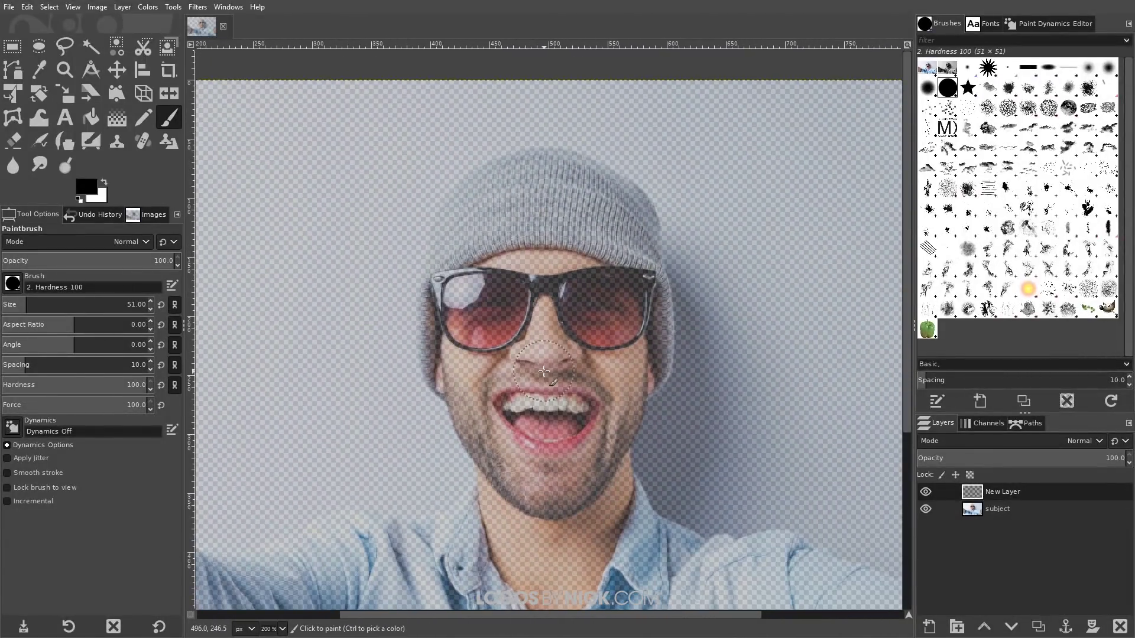
{"action": "left_click_drag", "start_coordinate": [509, 293], "coordinate": [507, 298]}
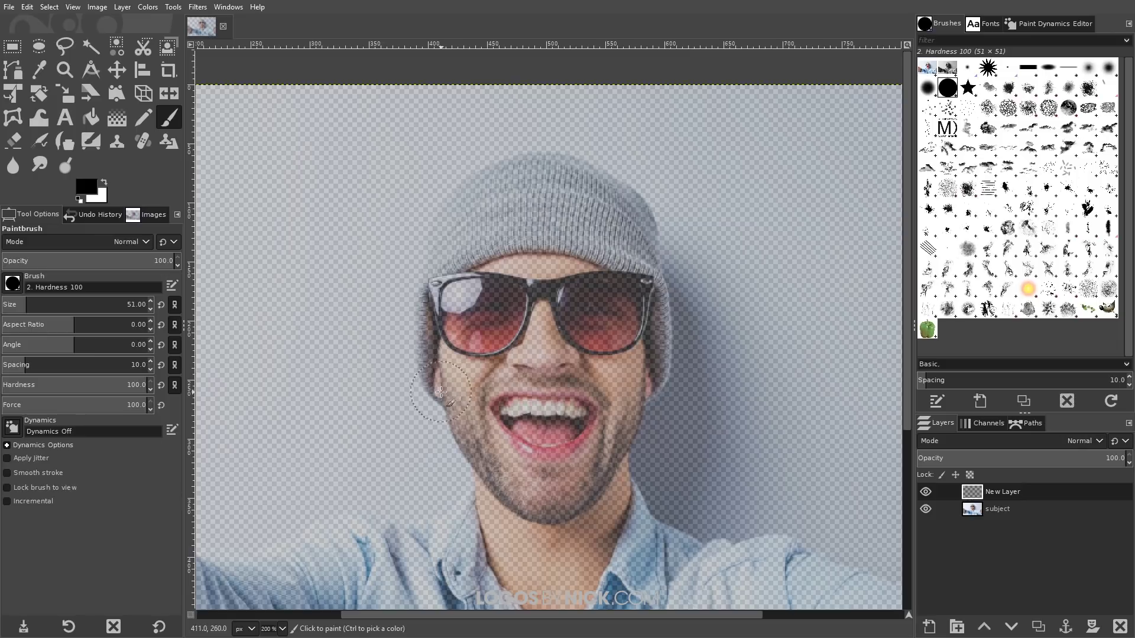
{"action": "key", "text": "bracketleft"}
{"action": "key", "text": "bracketleft"}
{"action": "key", "text": "bracketleft"}
{"action": "key", "text": "bracketleft"}
{"action": "key", "text": "bracketleft"}
{"action": "key", "text": "bracketleft"}
{"action": "key", "text": "bracketleft"}
{"action": "key", "text": "bracketleft"}
{"action": "key", "text": "bracketleft"}
{"action": "key", "text": "bracketleft"}
{"action": "key", "text": "bracketleft"}
{"action": "key", "text": "bracketleft"}
{"action": "key", "text": "bracketleft"}
{"action": "key", "text": "bracketleft"}
{"action": "key", "text": "bracketleft"}
{"action": "key", "text": "bracketleft"}
{"action": "key", "text": "bracketright"}
{"action": "key", "text": "bracketright"}
{"action": "key", "text": "bracketright"}
{"action": "key", "text": "bracketright"}
{"action": "key", "text": "bracketleft"}
{"action": "key", "text": "bracketleft"}
{"action": "key", "text": "bracketleft"}
{"action": "scroll", "coordinate": [454, 432], "scroll_direction": "down", "scroll_amount": 2}
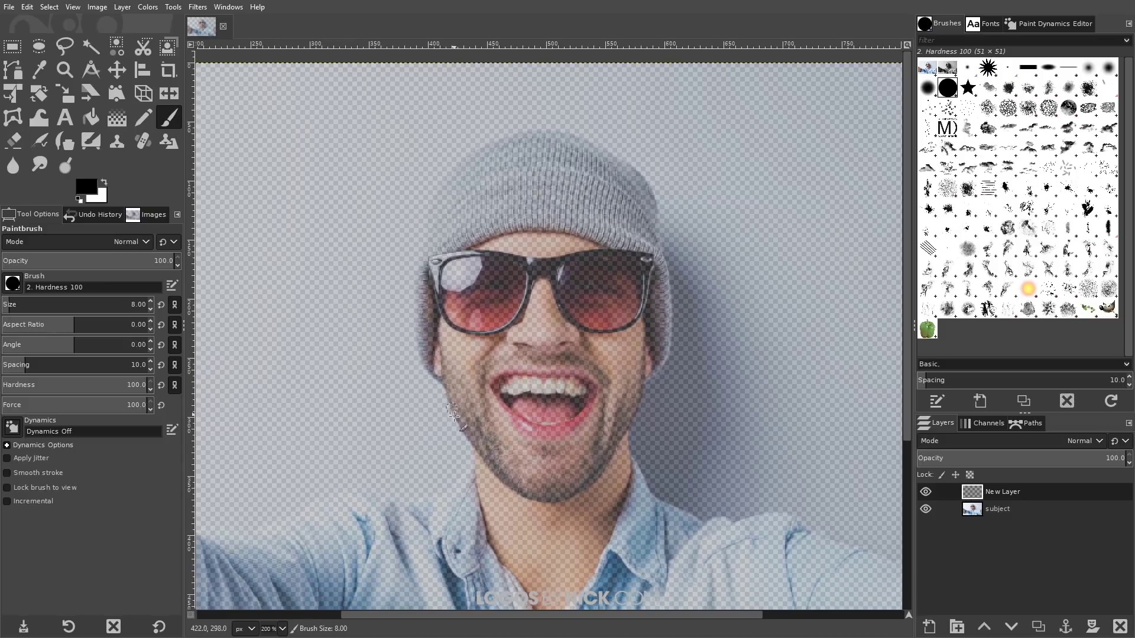
{"action": "key", "text": "3"}
Step: Try black jaw-line strokes, set brush size to 2.00, and undo every trial stroke
{"action": "mouse_move", "coordinate": [434, 324]}
{"action": "left_mouse_down"}
{"action": "mouse_move", "coordinate": [455, 406]}
{"action": "mouse_move", "coordinate": [534, 508]}
{"action": "left_mouse_up"}
{"action": "key", "text": "ctrl+z"}
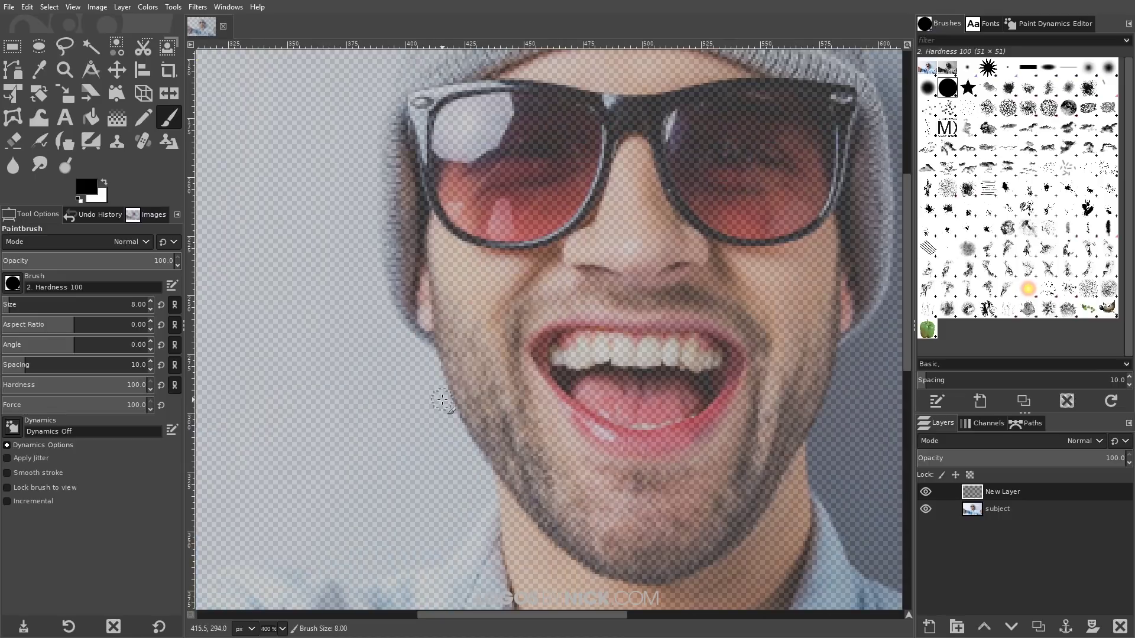
{"action": "key", "text": "bracketleft"}
{"action": "key", "text": "bracketleft"}
{"action": "key", "text": "bracketleft"}
{"action": "key", "text": "bracketleft"}
{"action": "mouse_move", "coordinate": [440, 357]}
{"action": "left_mouse_down"}
{"action": "mouse_move", "coordinate": [493, 468]}
{"action": "mouse_move", "coordinate": [567, 539]}
{"action": "left_mouse_up"}
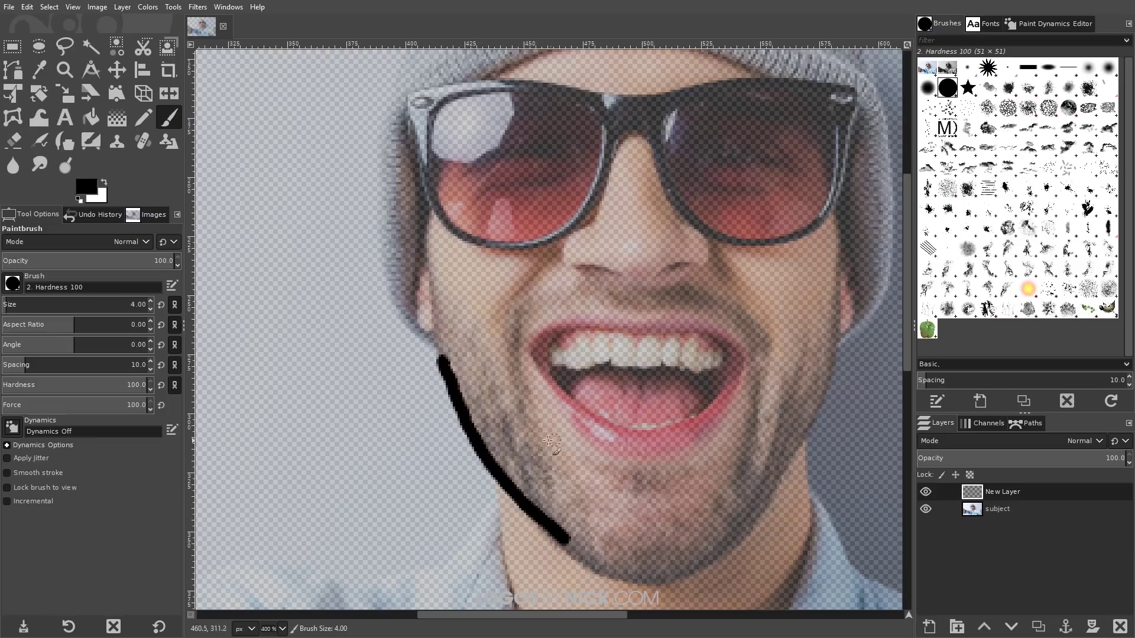
{"action": "key", "text": "ctrl+z"}
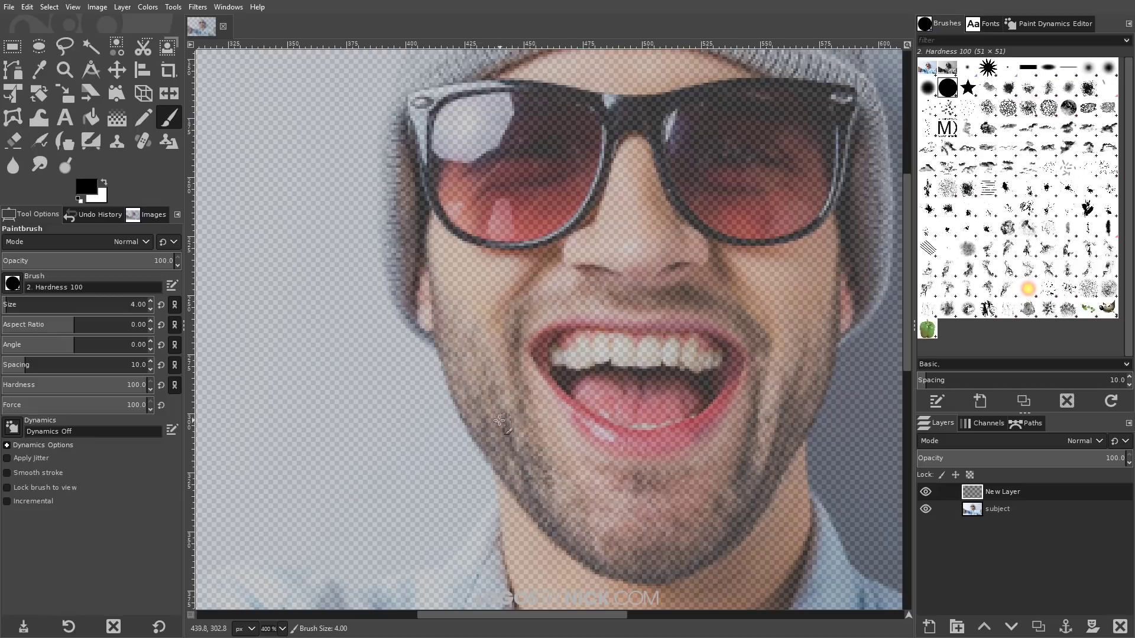
{"action": "key", "text": "bracketleft"}
{"action": "mouse_move", "coordinate": [437, 343]}
{"action": "left_mouse_down"}
{"action": "mouse_move", "coordinate": [470, 436]}
{"action": "mouse_move", "coordinate": [530, 514]}
{"action": "left_mouse_up"}
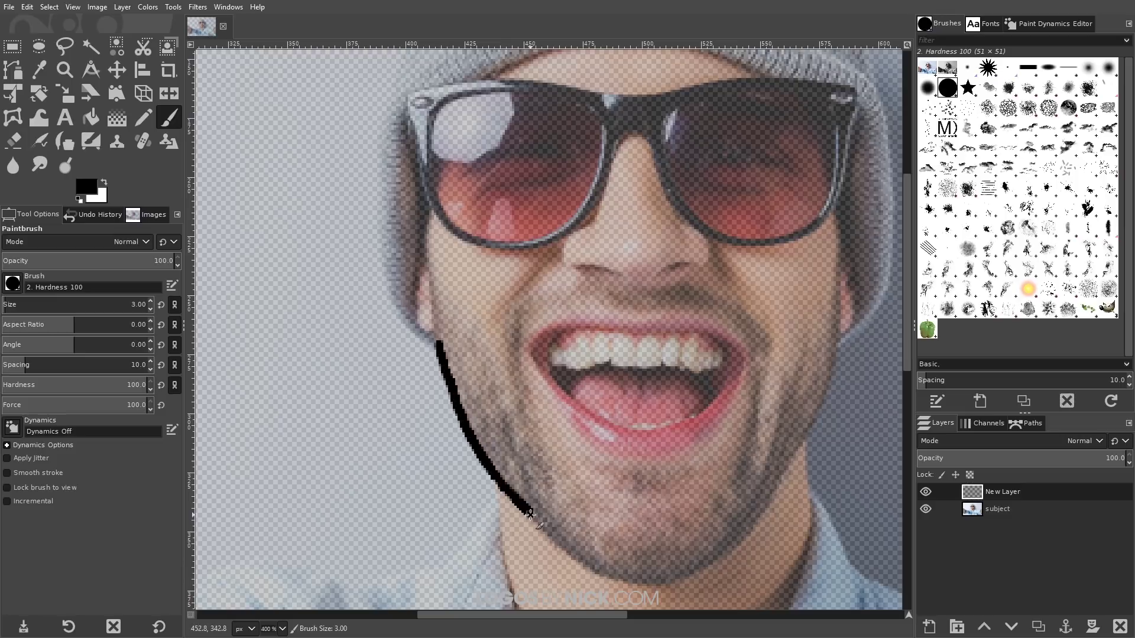
{"action": "double_click", "coordinate": [143, 303]}
{"action": "scroll", "coordinate": [482, 401], "scroll_direction": "down", "scroll_amount": 1}
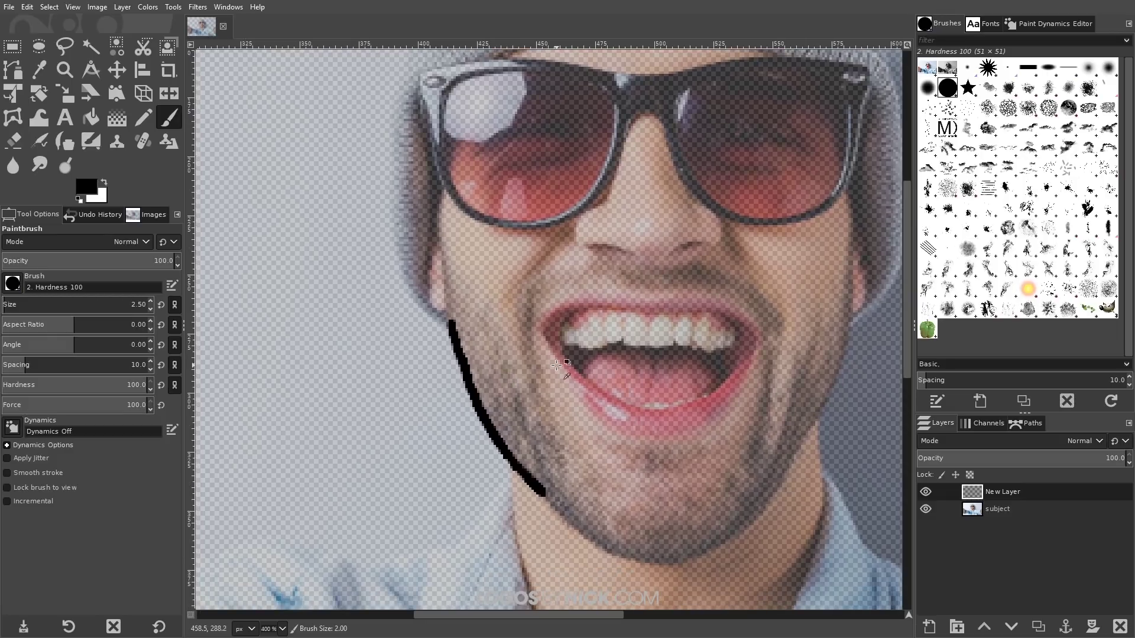
{"action": "key", "text": "ctrl+z"}
{"action": "mouse_move", "coordinate": [476, 313]}
{"action": "left_mouse_down"}
{"action": "mouse_move", "coordinate": [501, 339]}
{"action": "mouse_move", "coordinate": [520, 476]}
{"action": "mouse_move", "coordinate": [570, 531]}
{"action": "mouse_move", "coordinate": [638, 558]}
{"action": "mouse_move", "coordinate": [699, 549]}
{"action": "mouse_move", "coordinate": [744, 511]}
{"action": "mouse_move", "coordinate": [810, 378]}
{"action": "left_mouse_up"}
{"action": "key", "text": "ctrl+z"}
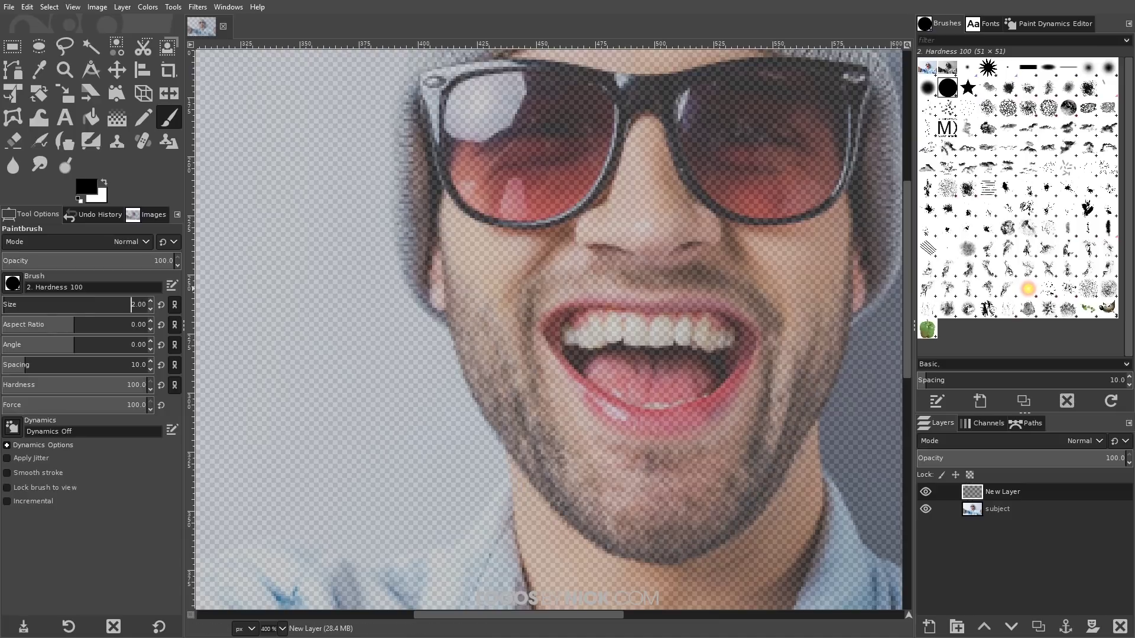
{"action": "mouse_move", "coordinate": [451, 312]}
{"action": "left_mouse_down"}
{"action": "mouse_move", "coordinate": [480, 414]}
{"action": "mouse_move", "coordinate": [515, 463]}
{"action": "mouse_move", "coordinate": [607, 537]}
{"action": "left_mouse_up"}
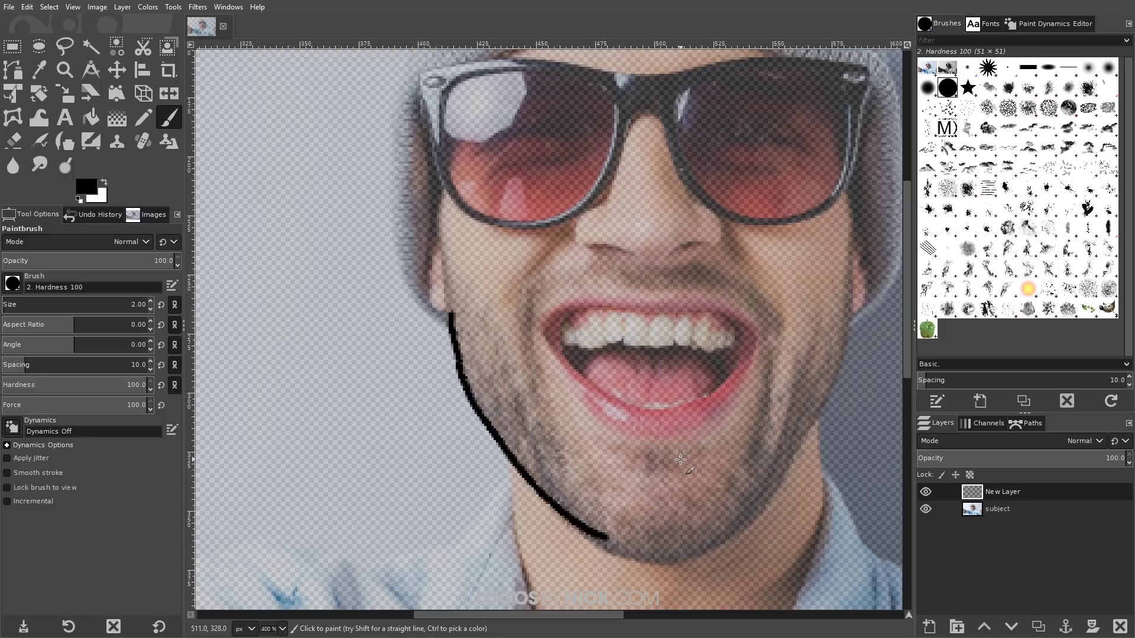
{"action": "key", "text": "ctrl+z"}
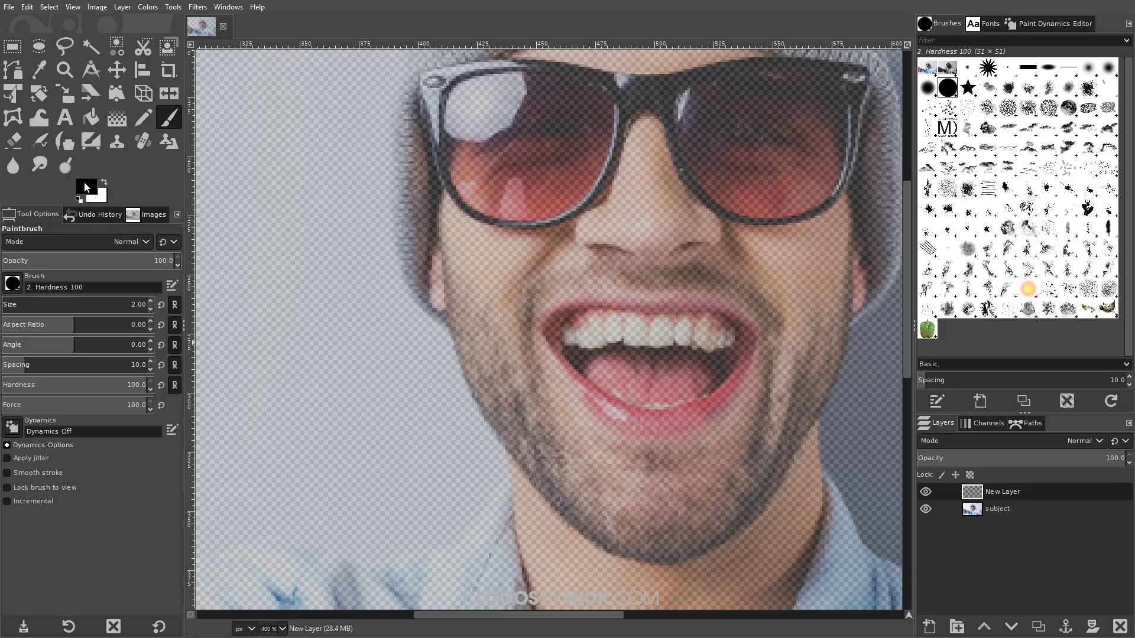
Step: Enable Smooth stroke and paint drips down the left jaw, below the chin and along the right jawline
{"action": "left_click", "coordinate": [6, 474]}
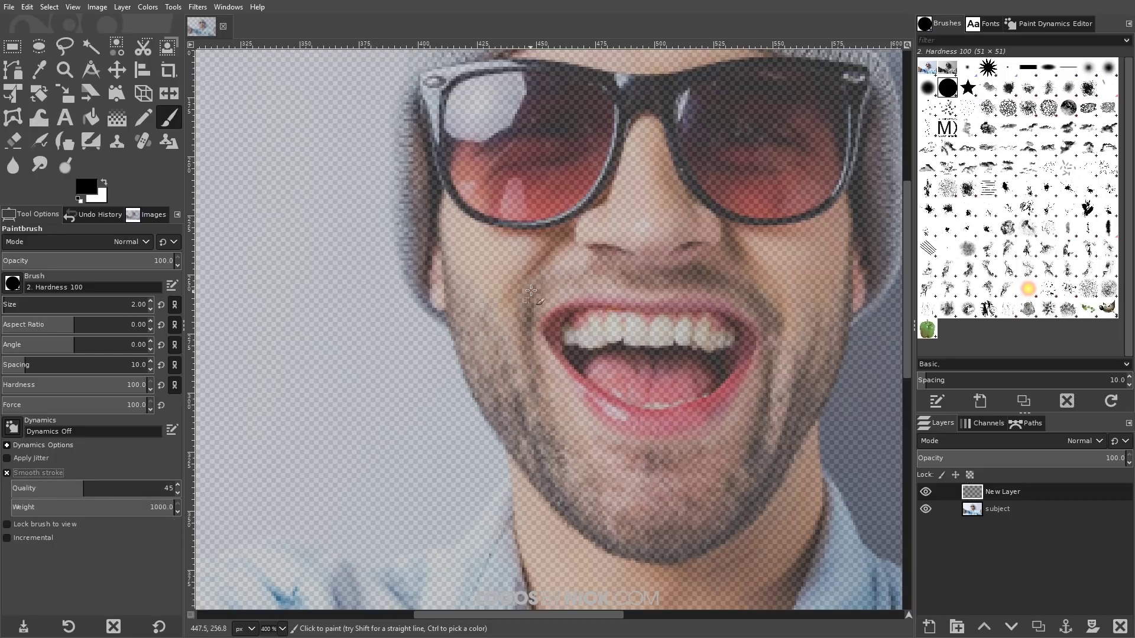
{"action": "left_click_drag", "start_coordinate": [587, 430], "coordinate": [539, 413]}
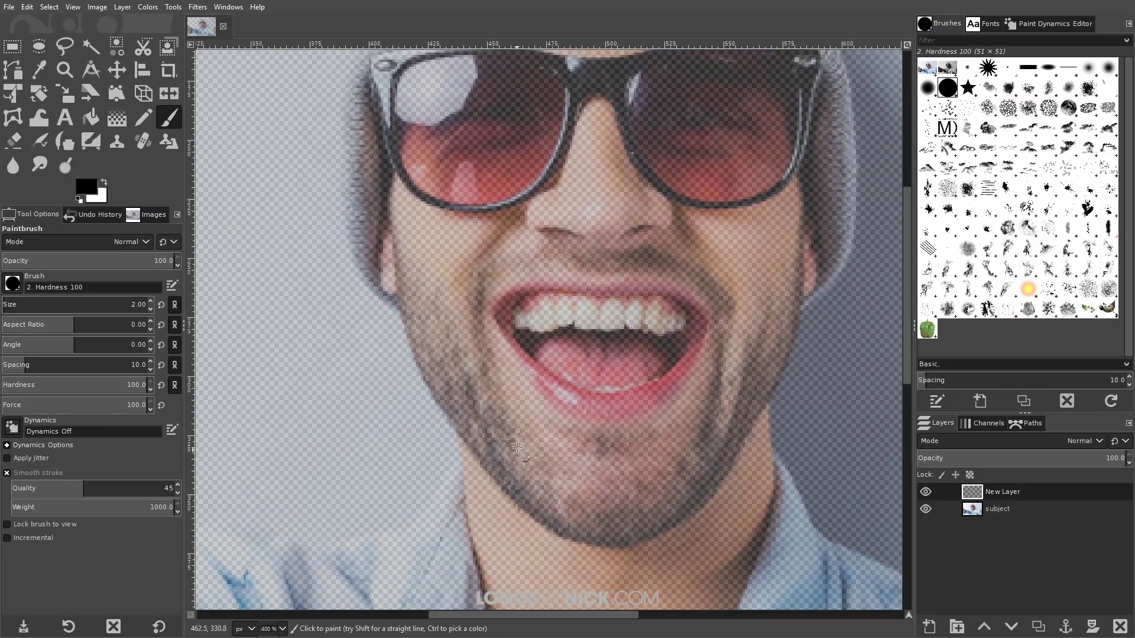
{"action": "left_click_drag", "start_coordinate": [504, 427], "coordinate": [527, 320]}
{"action": "mouse_move", "coordinate": [475, 239]}
{"action": "left_mouse_down"}
{"action": "mouse_move", "coordinate": [489, 330]}
{"action": "mouse_move", "coordinate": [478, 436]}
{"action": "mouse_move", "coordinate": [490, 451]}
{"action": "mouse_move", "coordinate": [505, 419]}
{"action": "mouse_move", "coordinate": [507, 279]}
{"action": "left_mouse_up"}
{"action": "scroll", "coordinate": [654, 356], "scroll_direction": "right", "scroll_amount": 3}
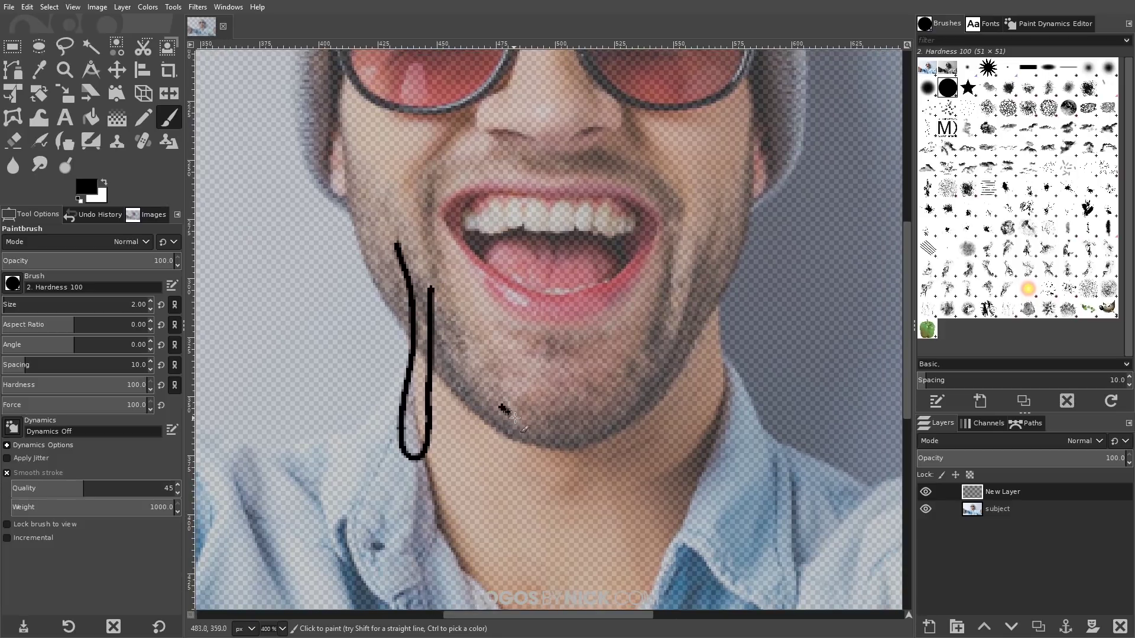
{"action": "mouse_move", "coordinate": [514, 417]}
{"action": "left_mouse_down"}
{"action": "mouse_move", "coordinate": [514, 493]}
{"action": "mouse_move", "coordinate": [529, 505]}
{"action": "mouse_move", "coordinate": [540, 499]}
{"action": "mouse_move", "coordinate": [538, 439]}
{"action": "mouse_move", "coordinate": [555, 441]}
{"action": "mouse_move", "coordinate": [573, 466]}
{"action": "mouse_move", "coordinate": [586, 413]}
{"action": "left_mouse_up"}
{"action": "left_click_drag", "start_coordinate": [736, 298], "coordinate": [716, 312]}
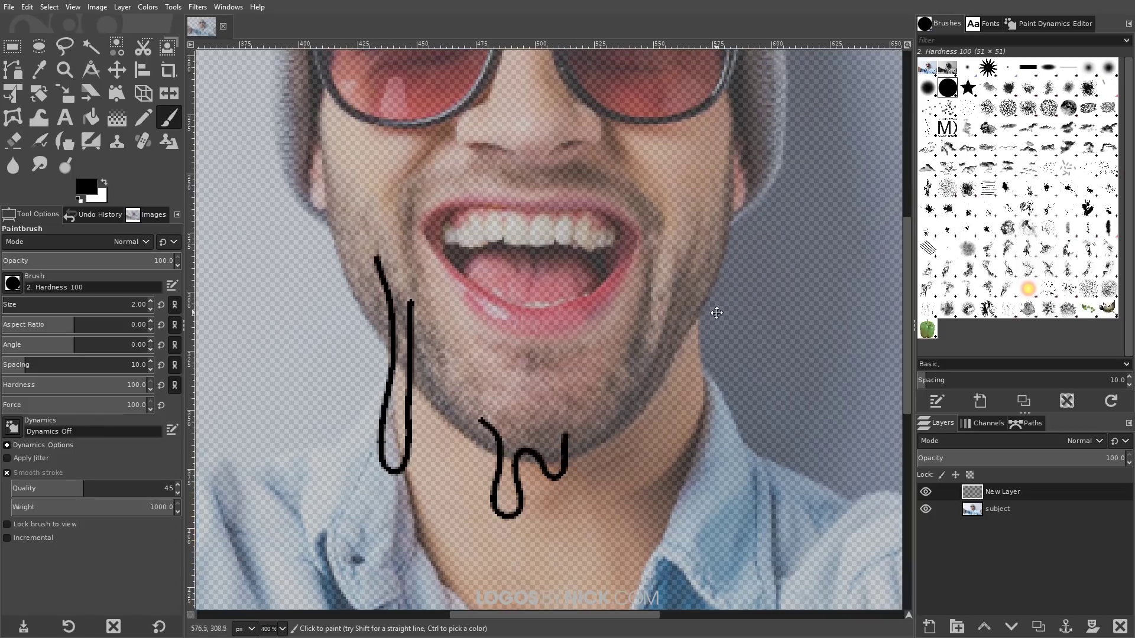
{"action": "mouse_move", "coordinate": [700, 223]}
{"action": "left_mouse_down"}
{"action": "mouse_move", "coordinate": [690, 298]}
{"action": "mouse_move", "coordinate": [705, 418]}
{"action": "mouse_move", "coordinate": [691, 448]}
{"action": "mouse_move", "coordinate": [671, 269]}
{"action": "left_mouse_up"}
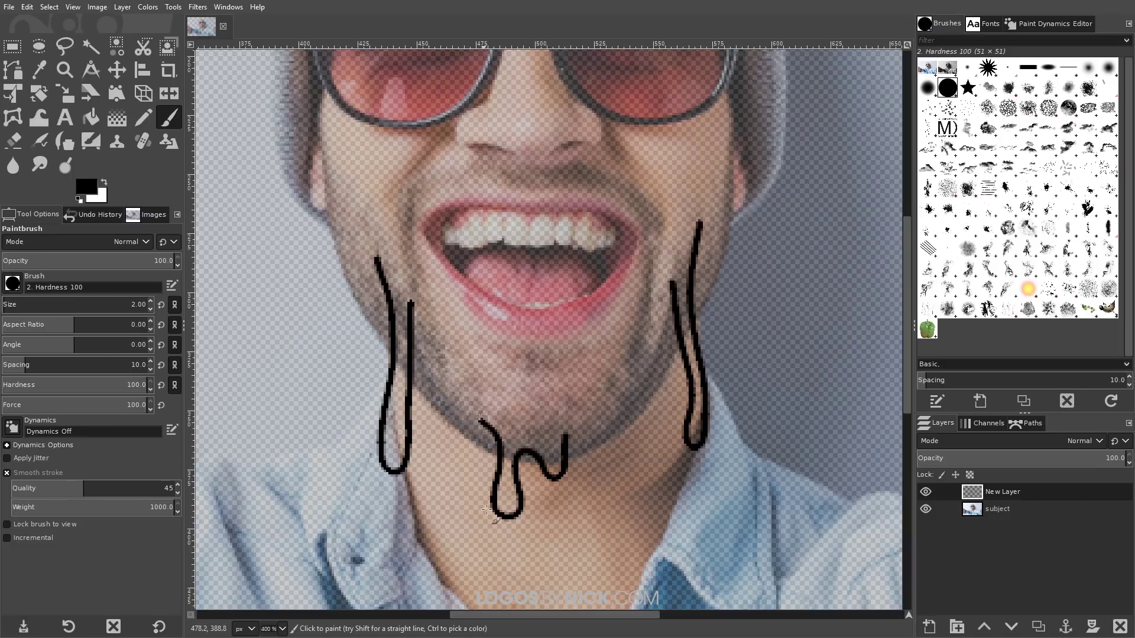
Step: Paint looping drips hanging below the left and right lenses
{"action": "left_click_drag", "start_coordinate": [575, 167], "coordinate": [626, 311]}
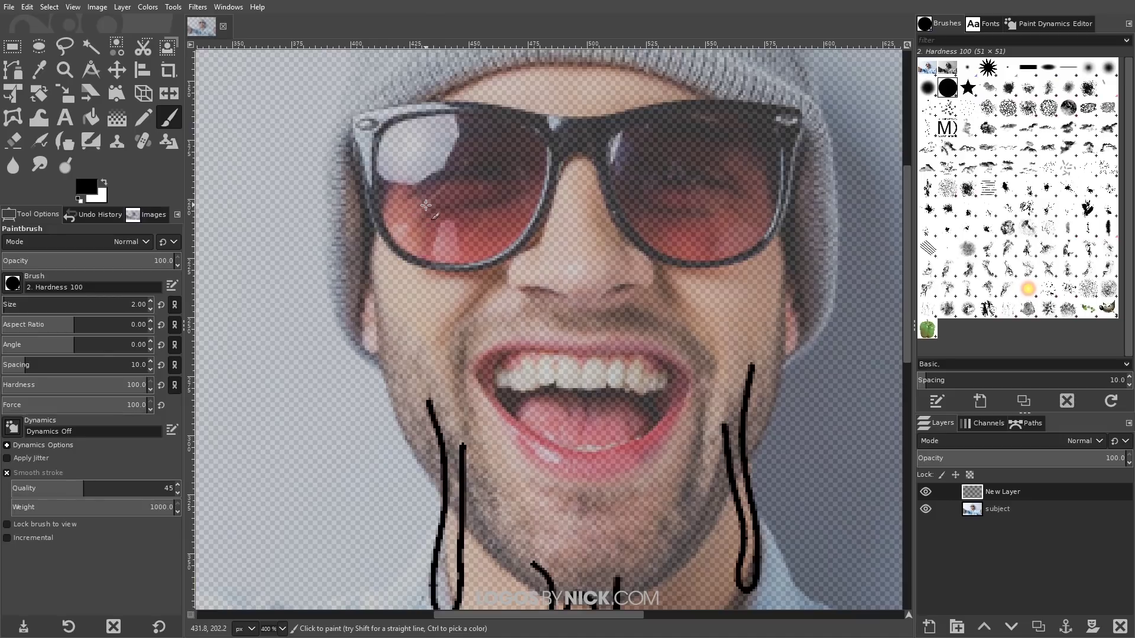
{"action": "mouse_move", "coordinate": [426, 205]}
{"action": "left_mouse_down"}
{"action": "mouse_move", "coordinate": [423, 303]}
{"action": "mouse_move", "coordinate": [438, 319]}
{"action": "mouse_move", "coordinate": [450, 301]}
{"action": "mouse_move", "coordinate": [442, 225]}
{"action": "left_mouse_up"}
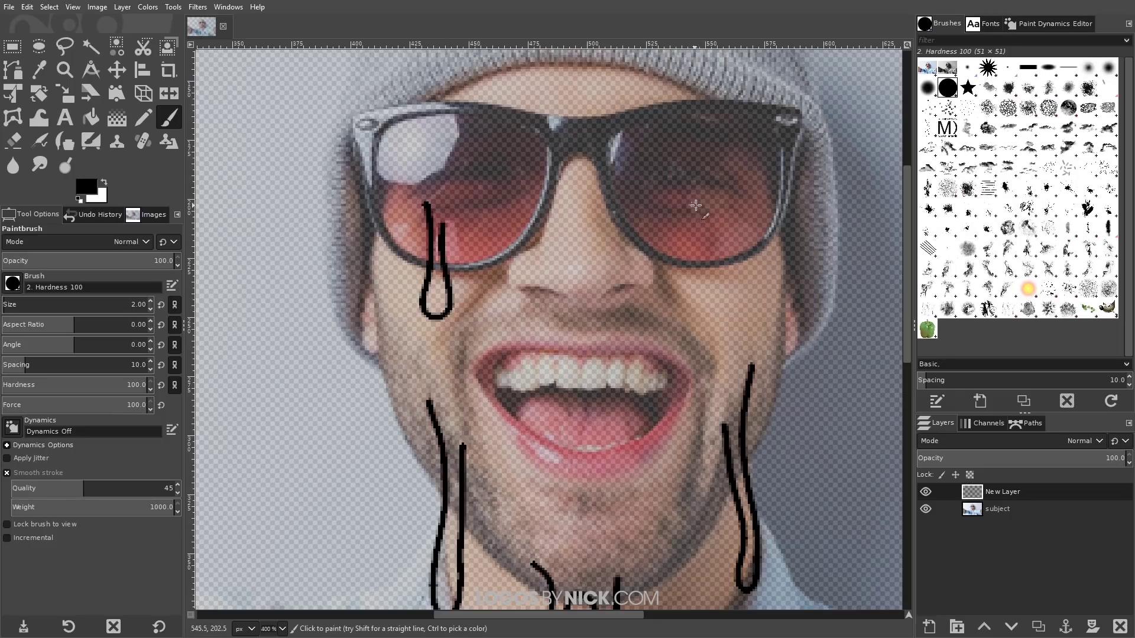
{"action": "mouse_move", "coordinate": [700, 207]}
{"action": "left_mouse_down"}
{"action": "mouse_move", "coordinate": [718, 302]}
{"action": "mouse_move", "coordinate": [733, 243]}
{"action": "mouse_move", "coordinate": [741, 266]}
{"action": "mouse_move", "coordinate": [749, 252]}
{"action": "mouse_move", "coordinate": [755, 201]}
{"action": "left_mouse_up"}
{"action": "left_click_drag", "start_coordinate": [683, 359], "coordinate": [583, 373]}
{"action": "scroll", "coordinate": [614, 361], "scroll_direction": "down", "scroll_amount": 1}
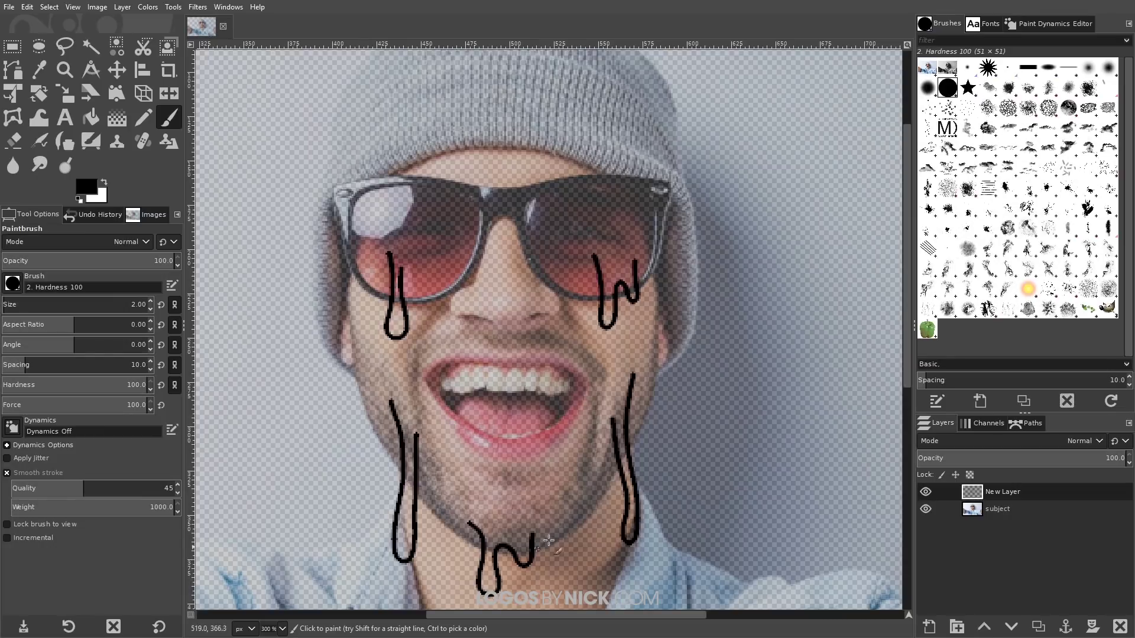
{"action": "scroll", "coordinate": [381, 377], "scroll_direction": "up", "scroll_amount": 2, "text": "ctrl"}
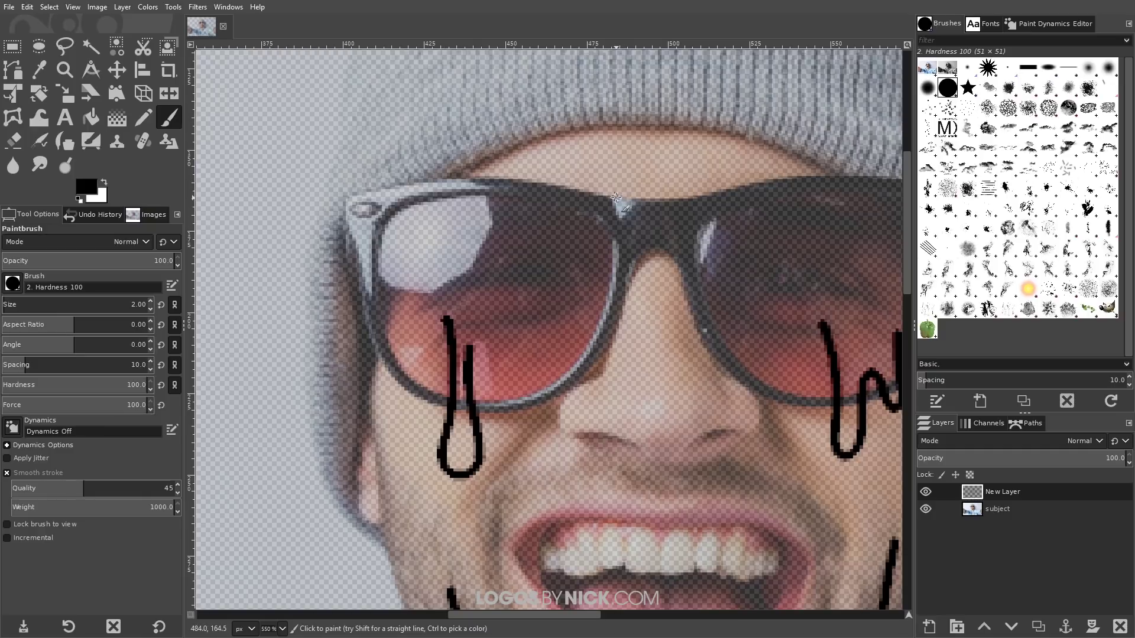
Step: Outline the sunglasses frame and right lens, then draw a line down the cheek
{"action": "mouse_move", "coordinate": [616, 198]}
{"action": "left_mouse_down"}
{"action": "mouse_move", "coordinate": [488, 180]}
{"action": "mouse_move", "coordinate": [357, 198]}
{"action": "mouse_move", "coordinate": [342, 218]}
{"action": "mouse_move", "coordinate": [343, 267]}
{"action": "mouse_move", "coordinate": [375, 354]}
{"action": "mouse_move", "coordinate": [423, 408]}
{"action": "mouse_move", "coordinate": [539, 409]}
{"action": "mouse_move", "coordinate": [678, 272]}
{"action": "mouse_move", "coordinate": [842, 410]}
{"action": "mouse_move", "coordinate": [552, 371]}
{"action": "mouse_move", "coordinate": [597, 236]}
{"action": "mouse_move", "coordinate": [544, 229]}
{"action": "mouse_move", "coordinate": [770, 238]}
{"action": "left_mouse_up"}
{"action": "left_click_drag", "start_coordinate": [514, 413], "coordinate": [612, 324]}
{"action": "left_click_drag", "start_coordinate": [374, 455], "coordinate": [369, 332]}
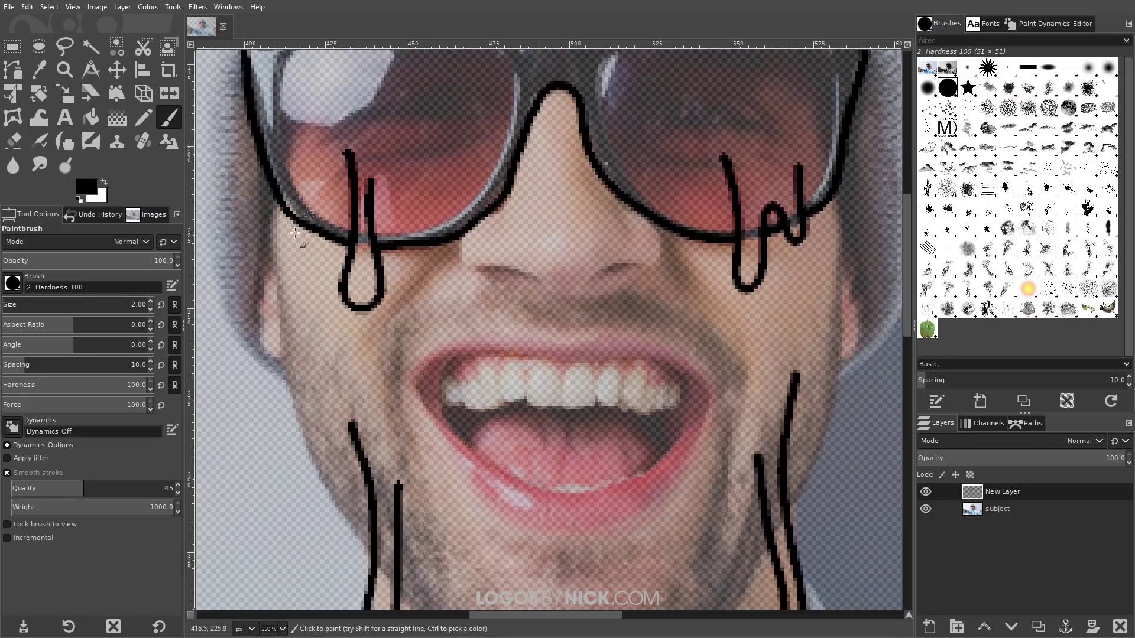
{"action": "mouse_move", "coordinate": [273, 197]}
{"action": "left_mouse_down"}
{"action": "mouse_move", "coordinate": [299, 429]}
{"action": "mouse_move", "coordinate": [375, 558]}
{"action": "mouse_move", "coordinate": [324, 343]}
{"action": "left_mouse_up"}
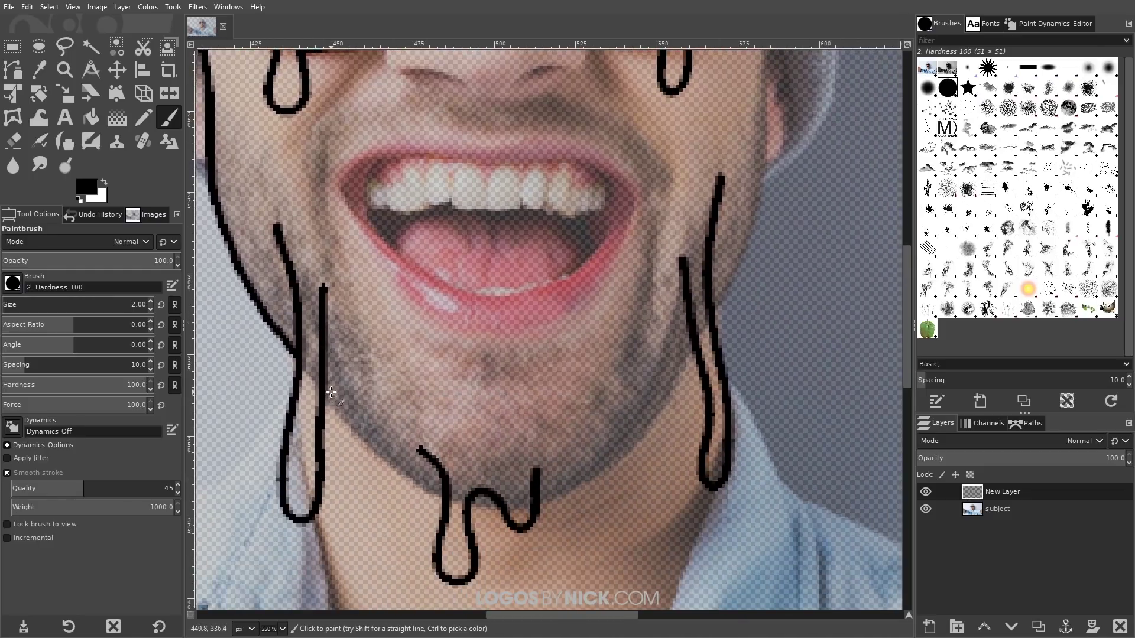
Step: Trace black outlines along the jaw, cheeks and ear on both sides of the face
{"action": "mouse_move", "coordinate": [326, 394]}
{"action": "left_mouse_down"}
{"action": "mouse_move", "coordinate": [382, 470]}
{"action": "mouse_move", "coordinate": [443, 500]}
{"action": "mouse_move", "coordinate": [502, 510]}
{"action": "left_mouse_up"}
{"action": "left_click_drag", "start_coordinate": [561, 460], "coordinate": [455, 470]}
{"action": "mouse_move", "coordinate": [434, 509]}
{"action": "left_mouse_down"}
{"action": "mouse_move", "coordinate": [511, 509]}
{"action": "mouse_move", "coordinate": [587, 382]}
{"action": "left_mouse_up"}
{"action": "left_click_drag", "start_coordinate": [591, 295], "coordinate": [511, 401]}
{"action": "left_click_drag", "start_coordinate": [594, 141], "coordinate": [525, 427]}
{"action": "left_click_drag", "start_coordinate": [308, 249], "coordinate": [656, 413]}
{"action": "left_click_drag", "start_coordinate": [362, 333], "coordinate": [353, 430]}
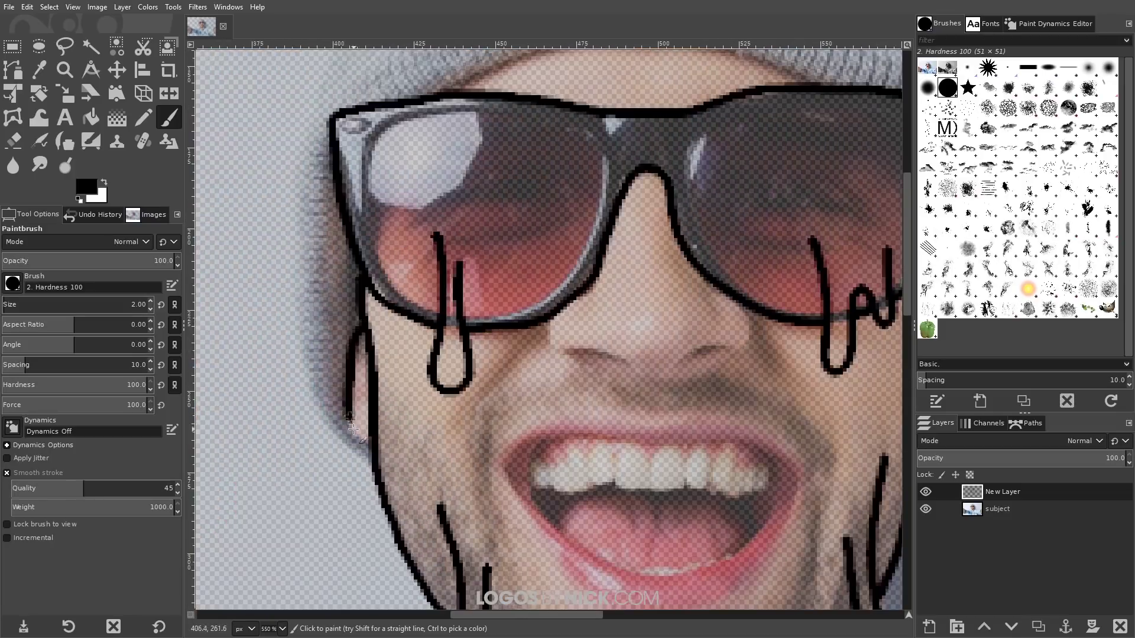
{"action": "scroll", "coordinate": [478, 334], "scroll_direction": "down", "scroll_amount": 3}
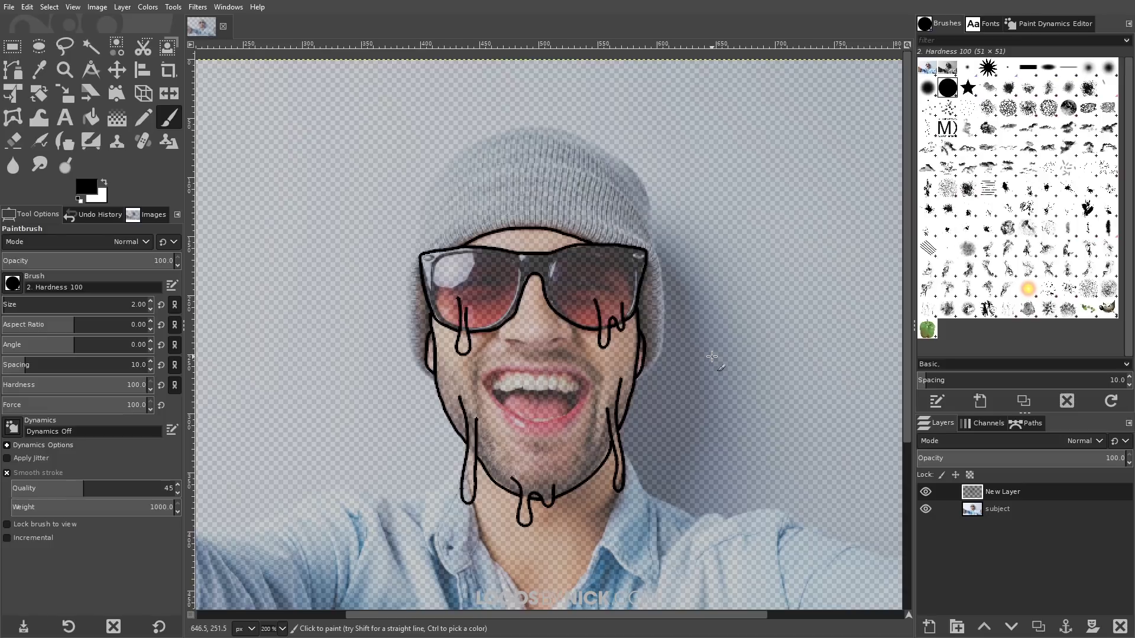
{"action": "scroll", "coordinate": [541, 374], "scroll_direction": "up", "scroll_amount": 2}
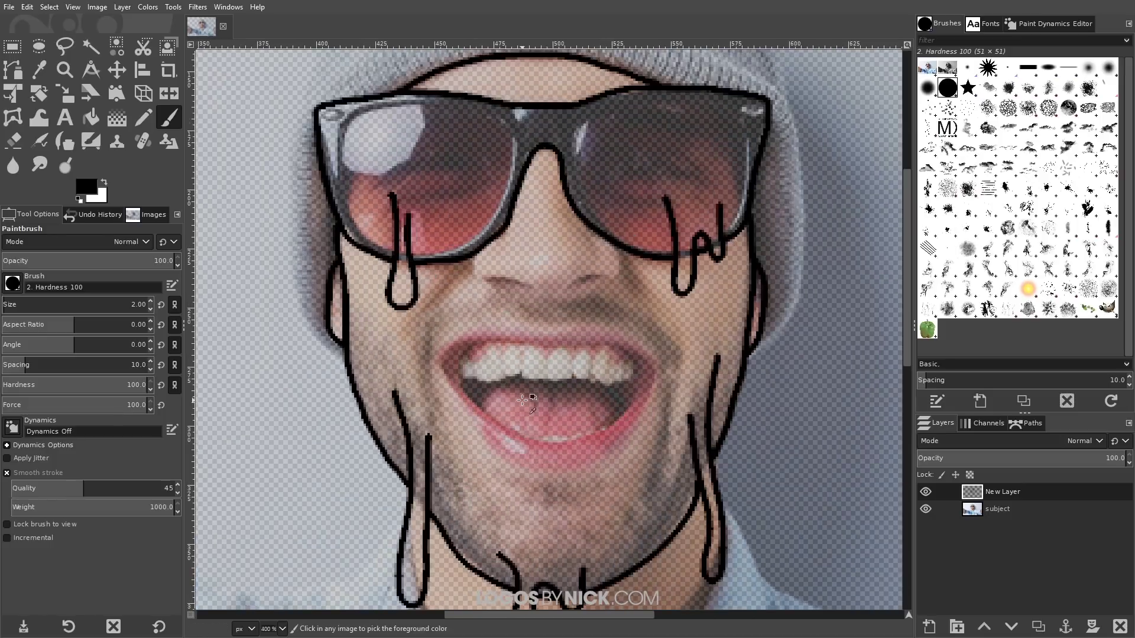
{"action": "scroll", "coordinate": [487, 360], "scroll_direction": "down", "scroll_amount": 2}
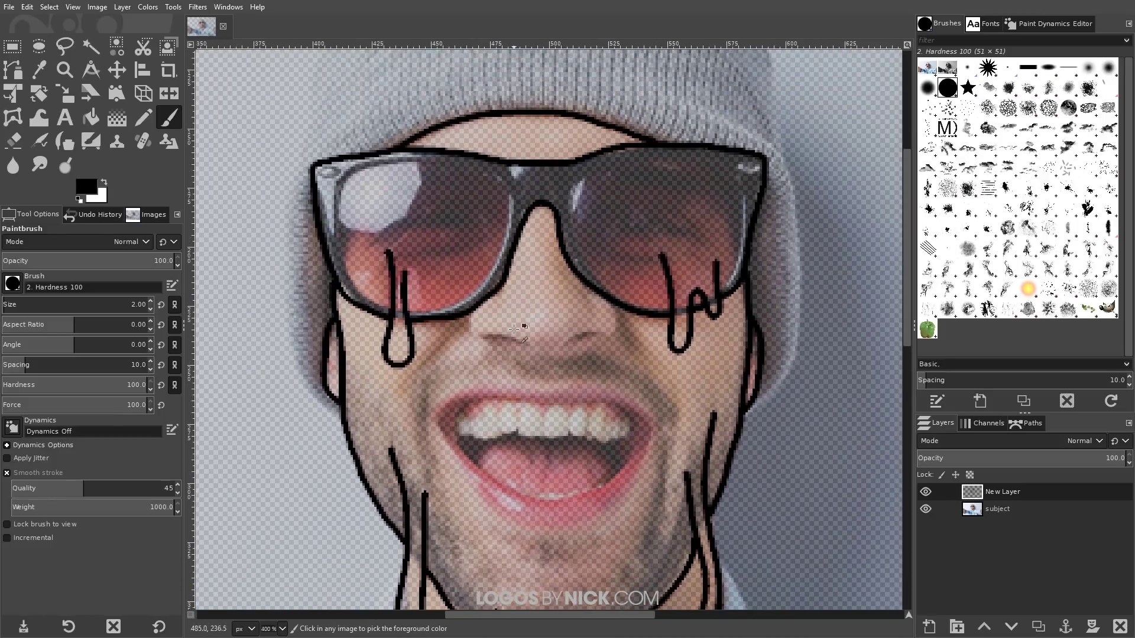
{"action": "scroll", "coordinate": [520, 324], "scroll_direction": "up", "scroll_amount": 5}
Step: Draw black lines down each side of the nose and fill the left and right nostrils
{"action": "scroll", "coordinate": [449, 296], "scroll_direction": "down", "scroll_amount": 2}
{"action": "mouse_move", "coordinate": [454, 332]}
{"action": "left_mouse_down"}
{"action": "mouse_move", "coordinate": [483, 234]}
{"action": "mouse_move", "coordinate": [424, 317]}
{"action": "left_mouse_up"}
{"action": "mouse_move", "coordinate": [506, 440]}
{"action": "left_mouse_down"}
{"action": "mouse_move", "coordinate": [700, 469]}
{"action": "mouse_move", "coordinate": [734, 448]}
{"action": "mouse_move", "coordinate": [704, 414]}
{"action": "mouse_move", "coordinate": [648, 393]}
{"action": "mouse_move", "coordinate": [591, 391]}
{"action": "mouse_move", "coordinate": [495, 426]}
{"action": "mouse_move", "coordinate": [646, 416]}
{"action": "mouse_move", "coordinate": [609, 440]}
{"action": "mouse_move", "coordinate": [683, 433]}
{"action": "left_mouse_up"}
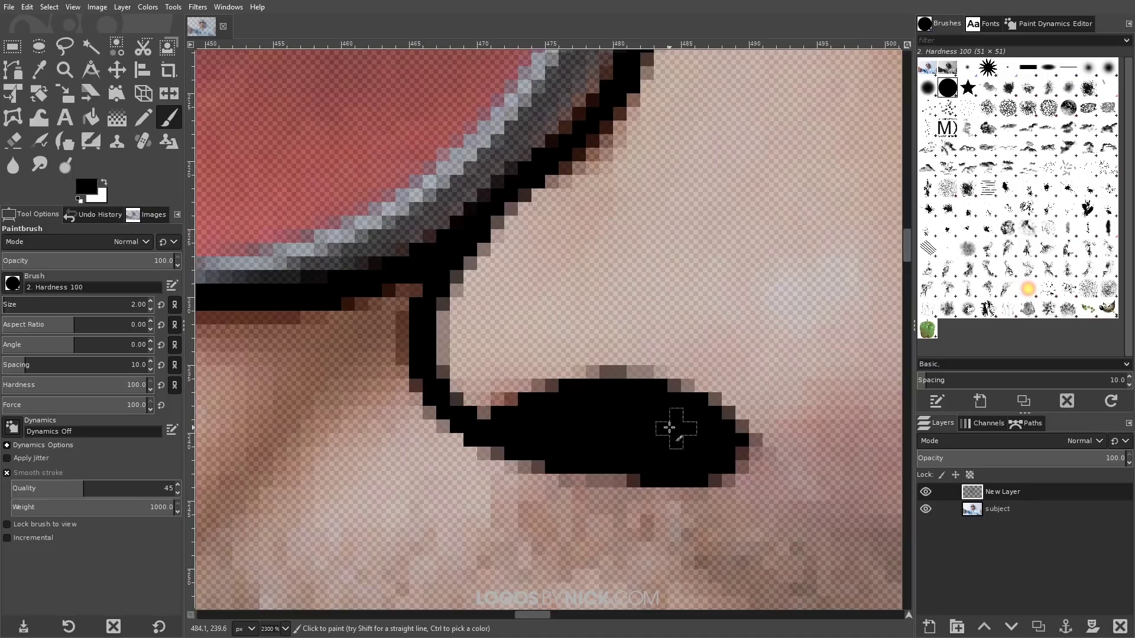
{"action": "scroll", "coordinate": [674, 432], "scroll_direction": "down", "scroll_amount": 3, "text": "ctrl"}
{"action": "scroll", "coordinate": [639, 390], "scroll_direction": "up", "scroll_amount": 1, "text": "ctrl"}
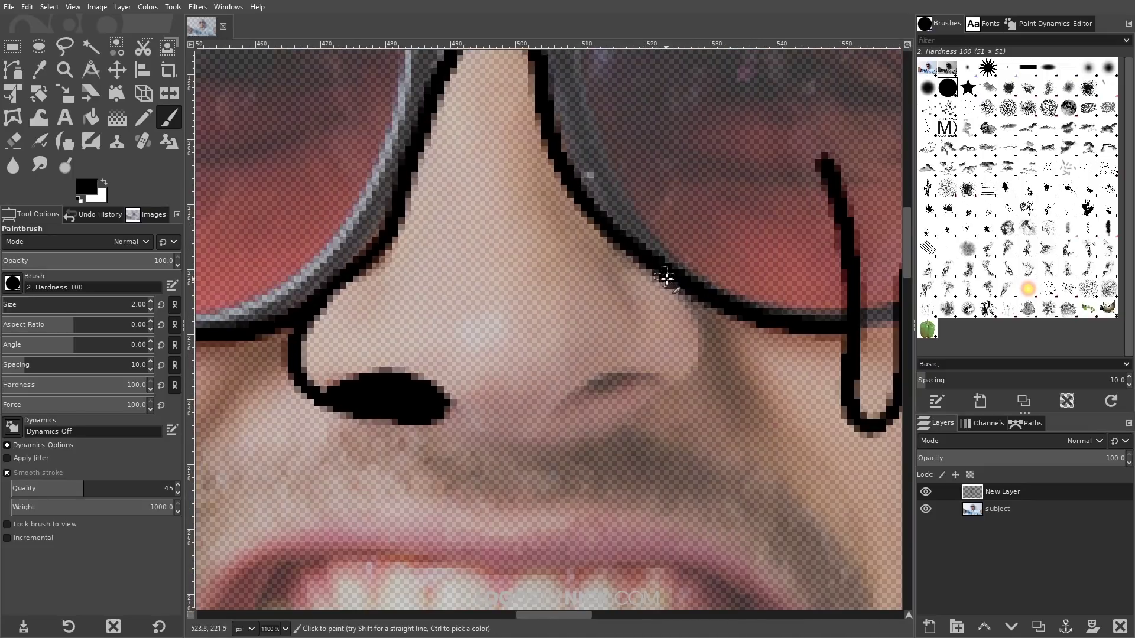
{"action": "mouse_move", "coordinate": [666, 277]}
{"action": "left_mouse_down"}
{"action": "mouse_move", "coordinate": [687, 305]}
{"action": "mouse_move", "coordinate": [695, 363]}
{"action": "mouse_move", "coordinate": [612, 376]}
{"action": "mouse_move", "coordinate": [544, 412]}
{"action": "mouse_move", "coordinate": [612, 403]}
{"action": "mouse_move", "coordinate": [665, 377]}
{"action": "mouse_move", "coordinate": [562, 405]}
{"action": "left_mouse_up"}
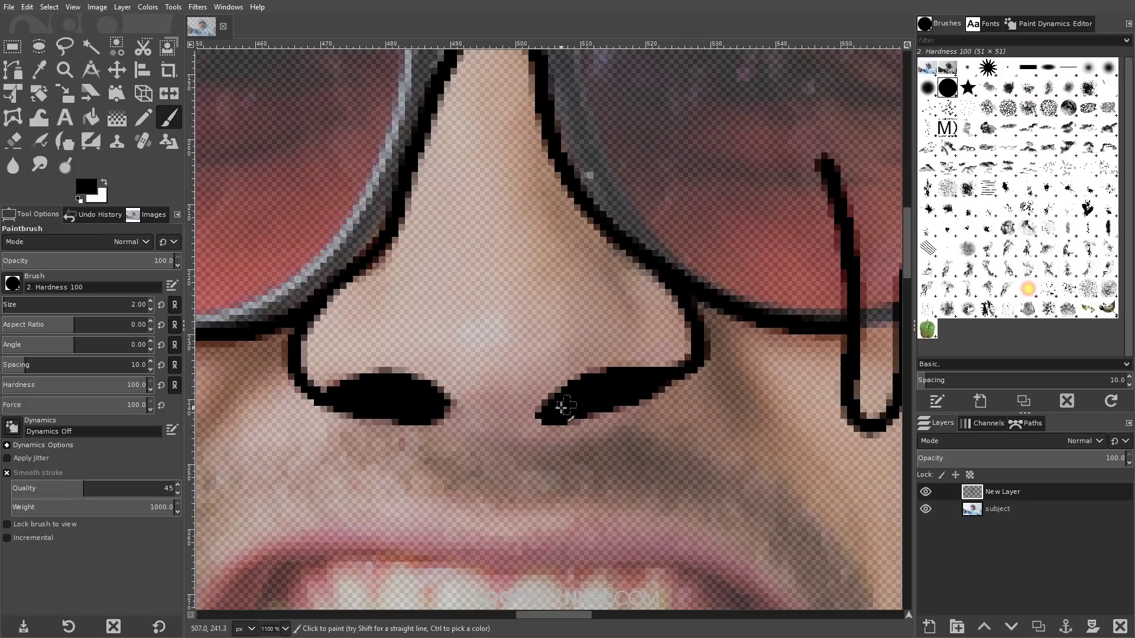
{"action": "scroll", "coordinate": [562, 408], "scroll_direction": "down", "scroll_amount": 4, "text": "ctrl"}
{"action": "scroll", "coordinate": [560, 417], "scroll_direction": "up", "scroll_amount": 3, "text": "ctrl"}
Step: Outline the lower and upper lips, redoing the outer mouth outline after one bad stroke
{"action": "left_click_drag", "start_coordinate": [493, 429], "coordinate": [488, 379]}
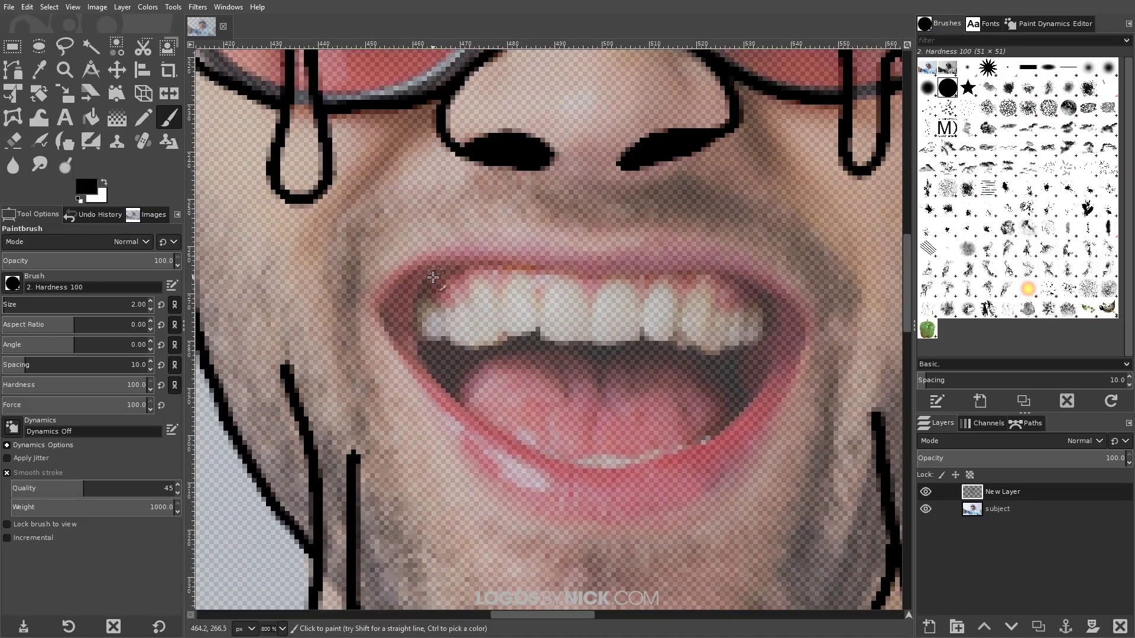
{"action": "mouse_move", "coordinate": [433, 275]}
{"action": "left_mouse_down"}
{"action": "mouse_move", "coordinate": [413, 314]}
{"action": "mouse_move", "coordinate": [423, 365]}
{"action": "mouse_move", "coordinate": [475, 415]}
{"action": "mouse_move", "coordinate": [549, 452]}
{"action": "mouse_move", "coordinate": [600, 463]}
{"action": "mouse_move", "coordinate": [685, 445]}
{"action": "mouse_move", "coordinate": [745, 409]}
{"action": "mouse_move", "coordinate": [783, 359]}
{"action": "mouse_move", "coordinate": [780, 301]}
{"action": "mouse_move", "coordinate": [718, 273]}
{"action": "mouse_move", "coordinate": [432, 272]}
{"action": "left_mouse_up"}
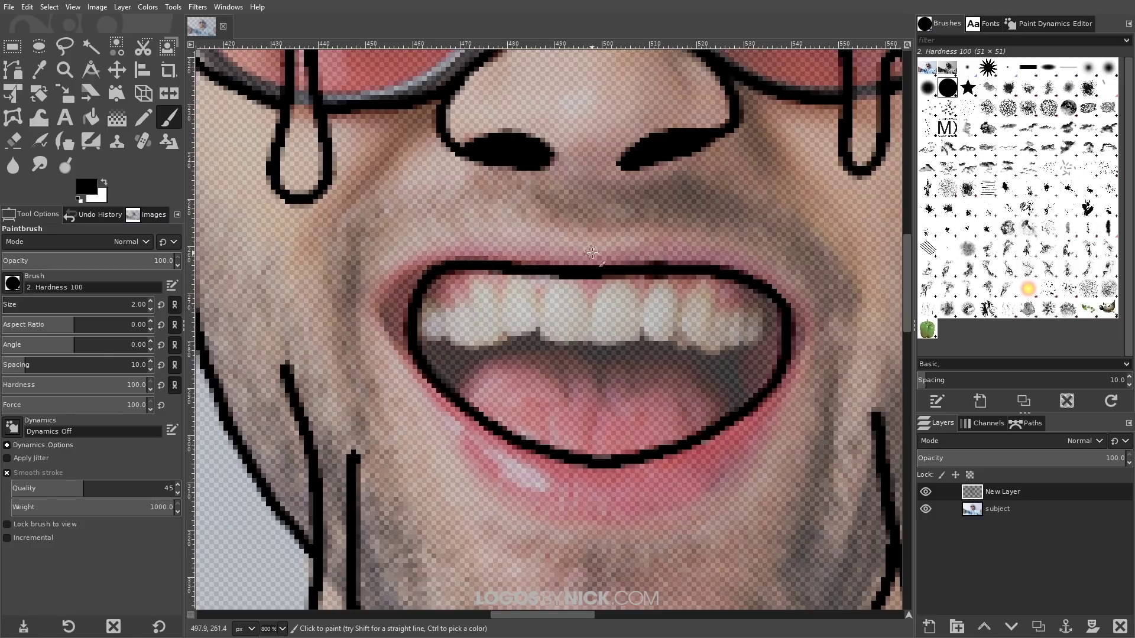
{"action": "mouse_move", "coordinate": [592, 253]}
{"action": "left_mouse_down"}
{"action": "mouse_move", "coordinate": [439, 251]}
{"action": "mouse_move", "coordinate": [373, 308]}
{"action": "mouse_move", "coordinate": [410, 381]}
{"action": "mouse_move", "coordinate": [522, 499]}
{"action": "mouse_move", "coordinate": [689, 495]}
{"action": "mouse_move", "coordinate": [773, 426]}
{"action": "mouse_move", "coordinate": [820, 332]}
{"action": "mouse_move", "coordinate": [677, 256]}
{"action": "left_mouse_up"}
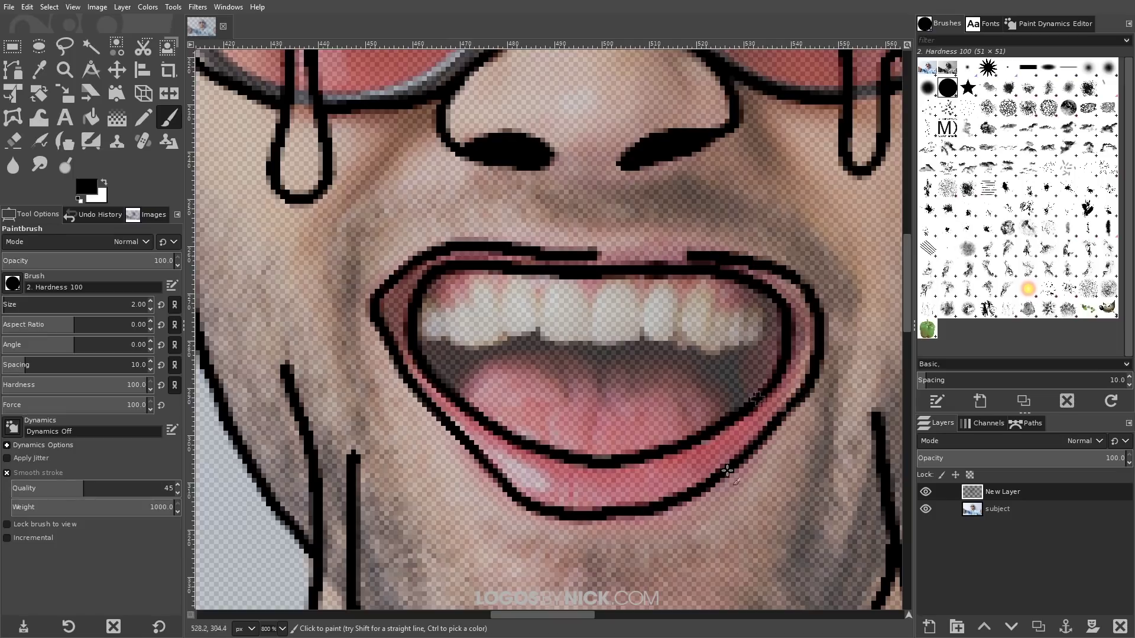
{"action": "key", "text": "ctrl+z"}
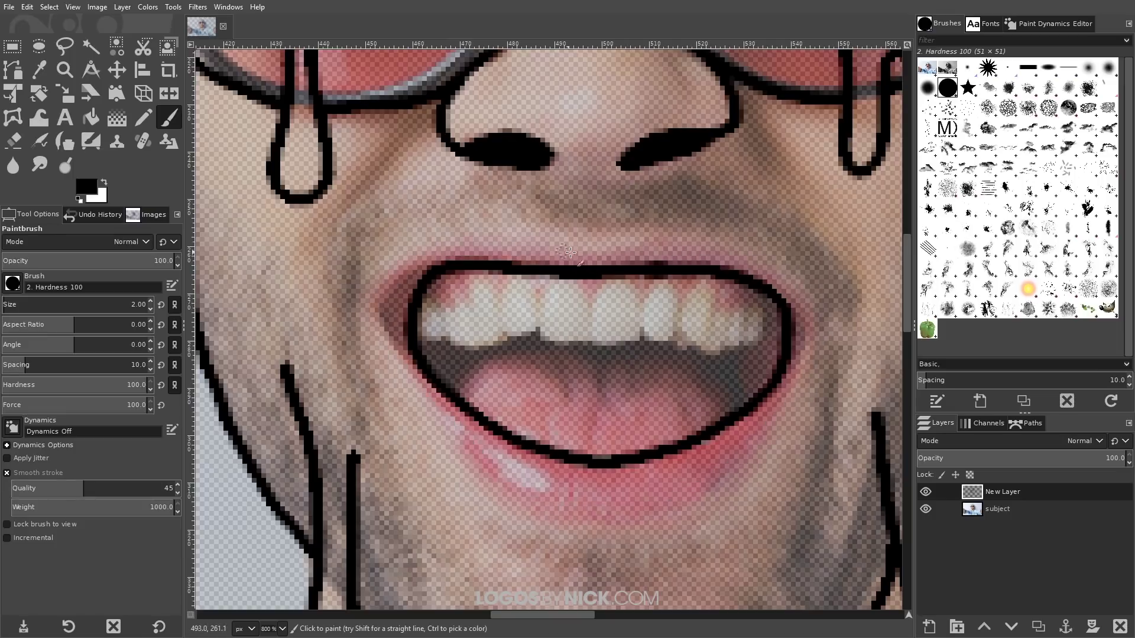
{"action": "mouse_move", "coordinate": [576, 253]}
{"action": "left_mouse_down"}
{"action": "mouse_move", "coordinate": [455, 242]}
{"action": "mouse_move", "coordinate": [414, 259]}
{"action": "mouse_move", "coordinate": [377, 302]}
{"action": "mouse_move", "coordinate": [386, 355]}
{"action": "mouse_move", "coordinate": [511, 485]}
{"action": "mouse_move", "coordinate": [602, 505]}
{"action": "mouse_move", "coordinate": [711, 490]}
{"action": "mouse_move", "coordinate": [700, 494]}
{"action": "mouse_move", "coordinate": [765, 438]}
{"action": "mouse_move", "coordinate": [806, 381]}
{"action": "mouse_move", "coordinate": [813, 328]}
{"action": "mouse_move", "coordinate": [799, 286]}
{"action": "mouse_move", "coordinate": [735, 251]}
{"action": "mouse_move", "coordinate": [550, 252]}
{"action": "left_mouse_up"}
{"action": "scroll", "coordinate": [674, 404], "scroll_direction": "down", "scroll_amount": 2}
{"action": "scroll", "coordinate": [674, 404], "scroll_direction": "down", "scroll_amount": 3}
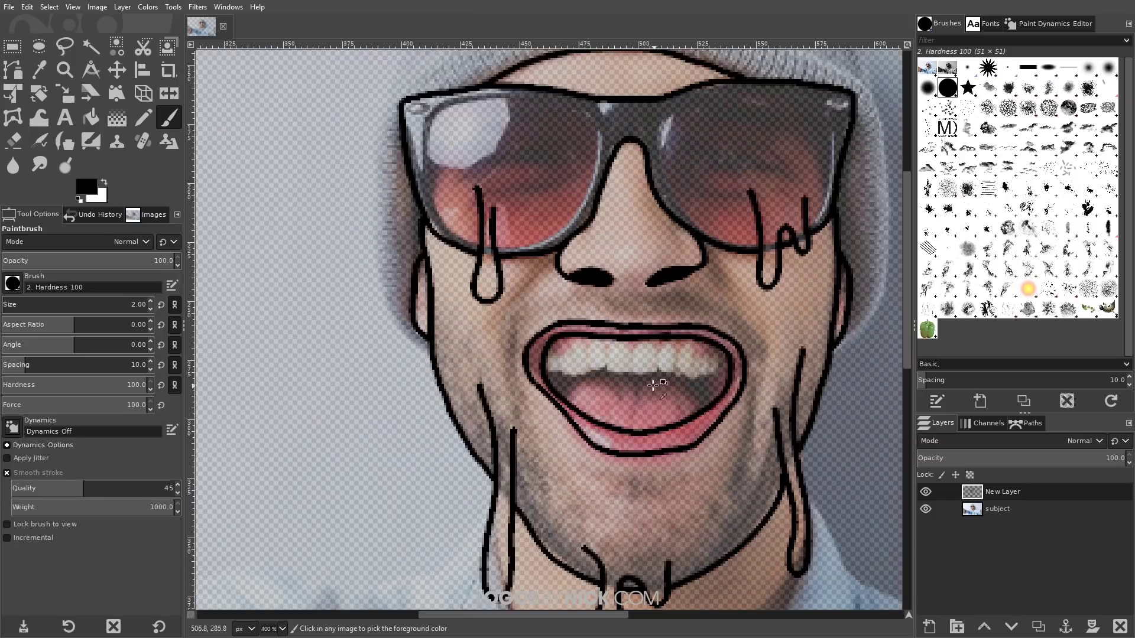
Step: Outline the upper teeth's top and bottom edges and fill the gap below them black
{"action": "scroll", "coordinate": [620, 367], "scroll_direction": "up", "scroll_amount": 5}
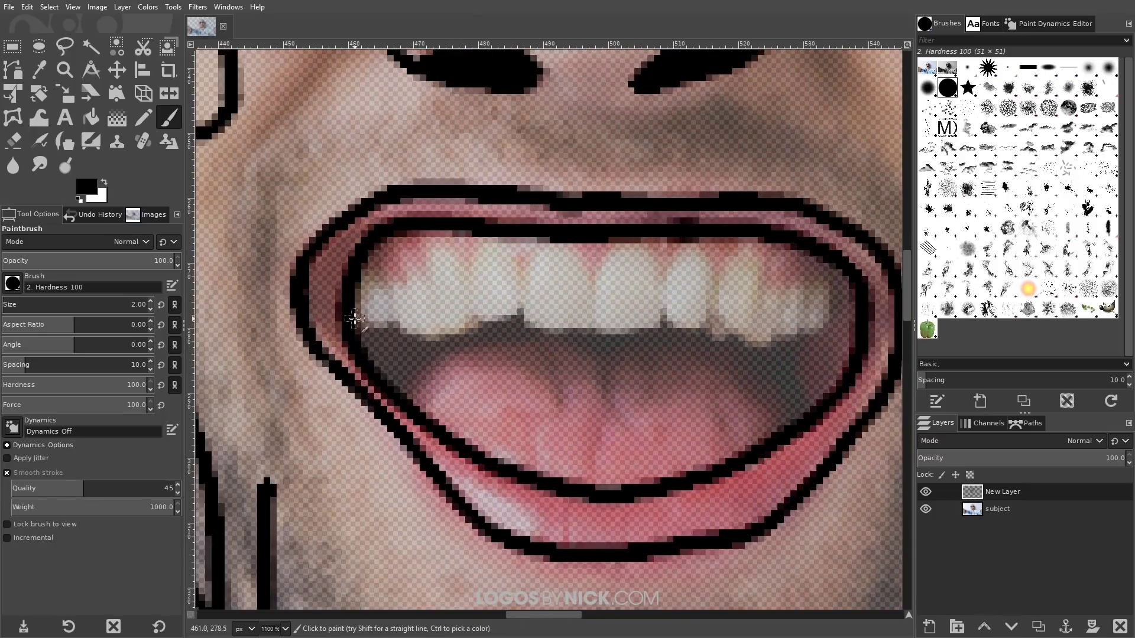
{"action": "mouse_move", "coordinate": [359, 321]}
{"action": "left_mouse_down"}
{"action": "mouse_move", "coordinate": [465, 335]}
{"action": "mouse_move", "coordinate": [484, 313]}
{"action": "mouse_move", "coordinate": [529, 308]}
{"action": "mouse_move", "coordinate": [534, 324]}
{"action": "mouse_move", "coordinate": [633, 333]}
{"action": "mouse_move", "coordinate": [656, 311]}
{"action": "mouse_move", "coordinate": [713, 319]}
{"action": "mouse_move", "coordinate": [747, 341]}
{"action": "mouse_move", "coordinate": [853, 293]}
{"action": "left_mouse_up"}
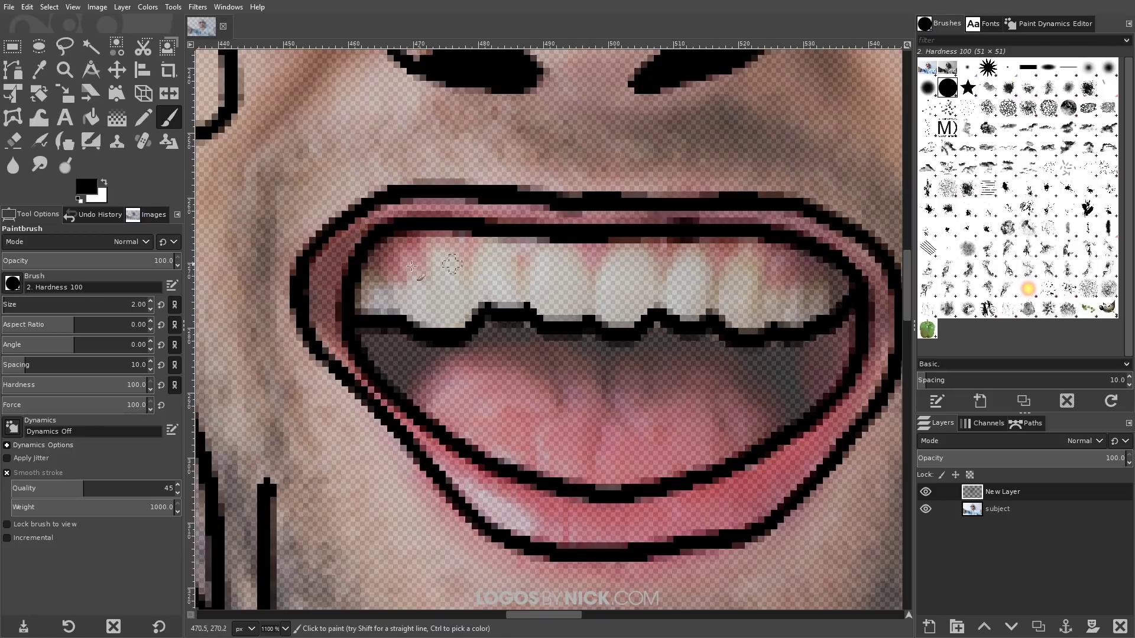
{"action": "mouse_move", "coordinate": [355, 274]}
{"action": "left_mouse_down"}
{"action": "mouse_move", "coordinate": [507, 259]}
{"action": "mouse_move", "coordinate": [530, 274]}
{"action": "mouse_move", "coordinate": [707, 269]}
{"action": "mouse_move", "coordinate": [772, 288]}
{"action": "mouse_move", "coordinate": [834, 277]}
{"action": "left_mouse_up"}
{"action": "scroll", "coordinate": [654, 329], "scroll_direction": "down", "scroll_amount": 5}
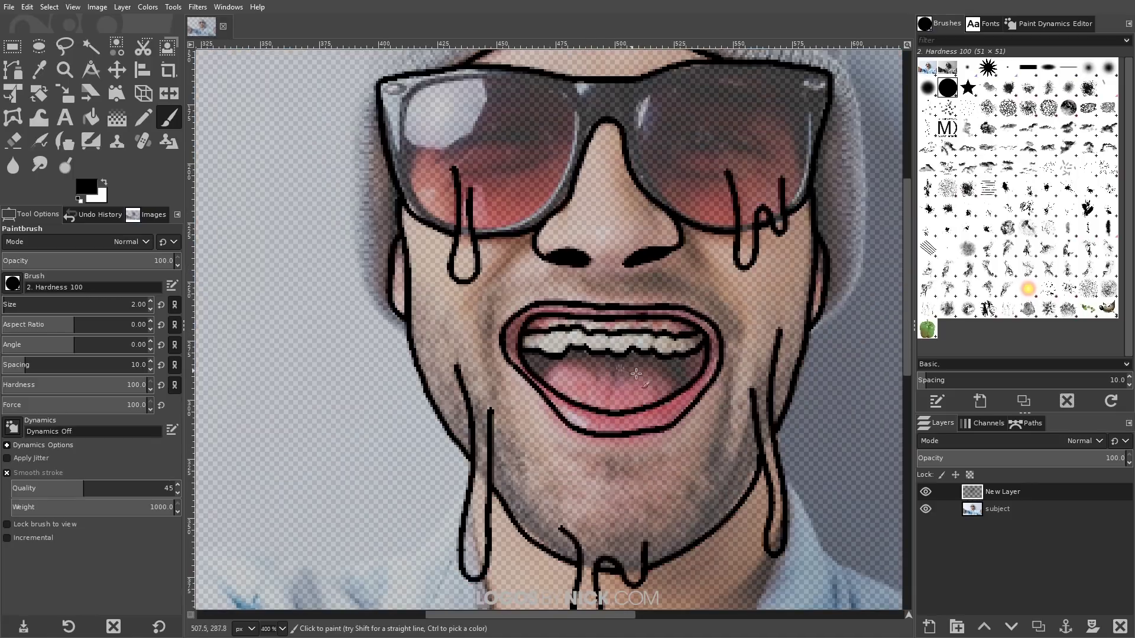
{"action": "scroll", "coordinate": [631, 396], "scroll_direction": "up", "scroll_amount": 3}
{"action": "scroll", "coordinate": [645, 389], "scroll_direction": "down", "scroll_amount": 2}
{"action": "scroll", "coordinate": [548, 396], "scroll_direction": "up", "scroll_amount": 4}
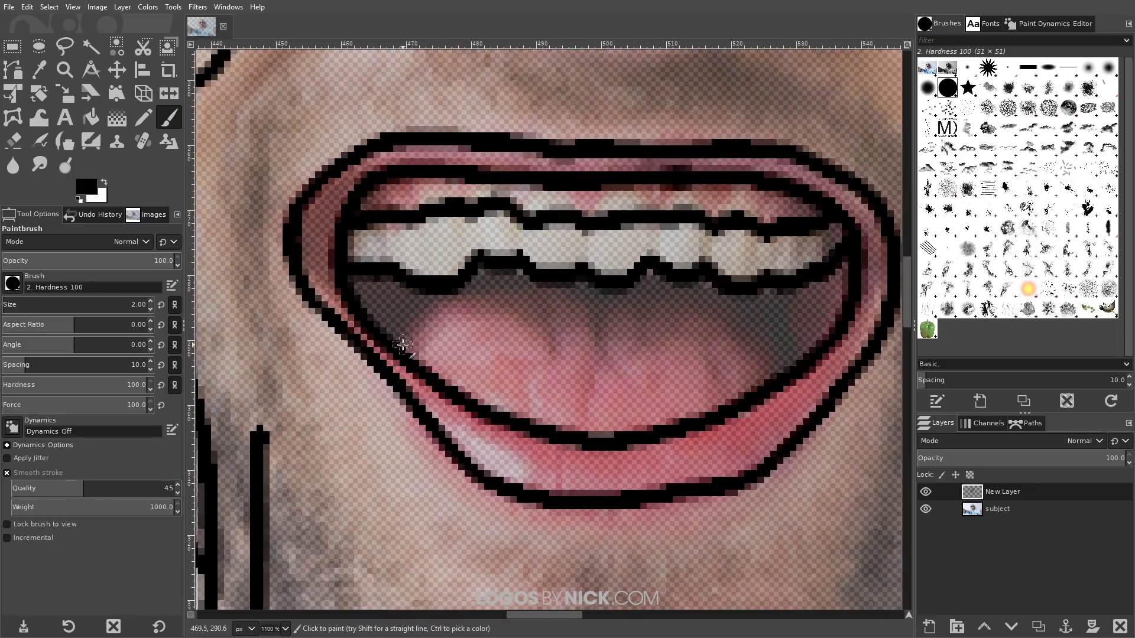
{"action": "mouse_move", "coordinate": [403, 345]}
{"action": "left_mouse_down"}
{"action": "mouse_move", "coordinate": [458, 288]}
{"action": "mouse_move", "coordinate": [465, 297]}
{"action": "mouse_move", "coordinate": [699, 305]}
{"action": "mouse_move", "coordinate": [772, 363]}
{"action": "mouse_move", "coordinate": [401, 293]}
{"action": "mouse_move", "coordinate": [394, 302]}
{"action": "mouse_move", "coordinate": [479, 279]}
{"action": "mouse_move", "coordinate": [659, 289]}
{"action": "mouse_move", "coordinate": [833, 324]}
{"action": "mouse_move", "coordinate": [685, 289]}
{"action": "mouse_move", "coordinate": [822, 293]}
{"action": "mouse_move", "coordinate": [554, 291]}
{"action": "left_mouse_up"}
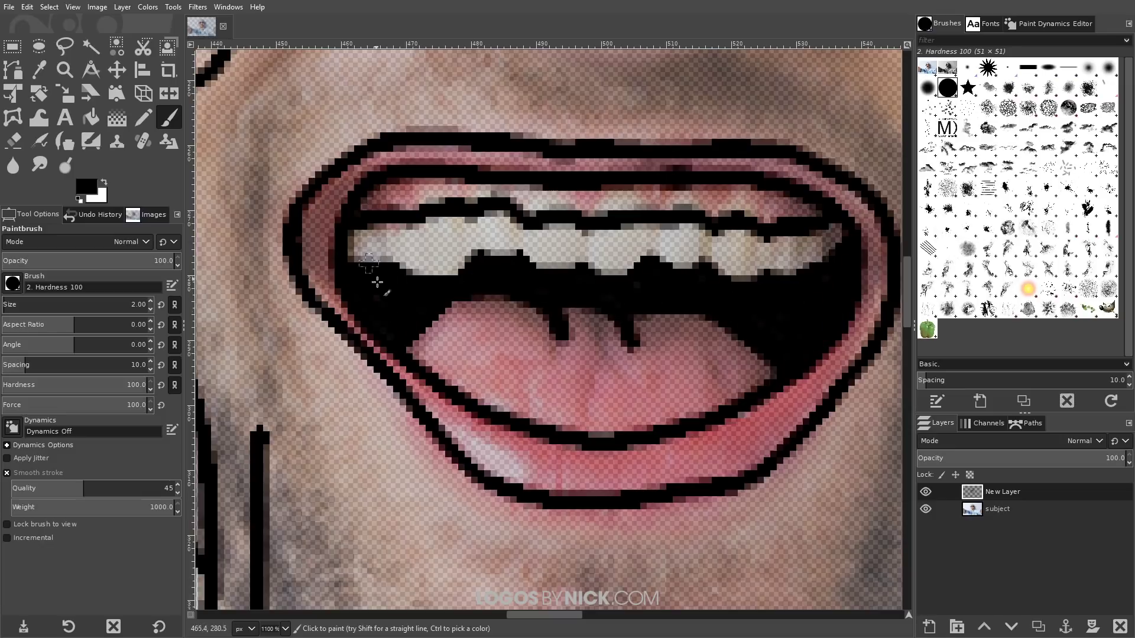
{"action": "scroll", "coordinate": [480, 278], "scroll_direction": "down", "scroll_amount": 5, "text": "ctrl"}
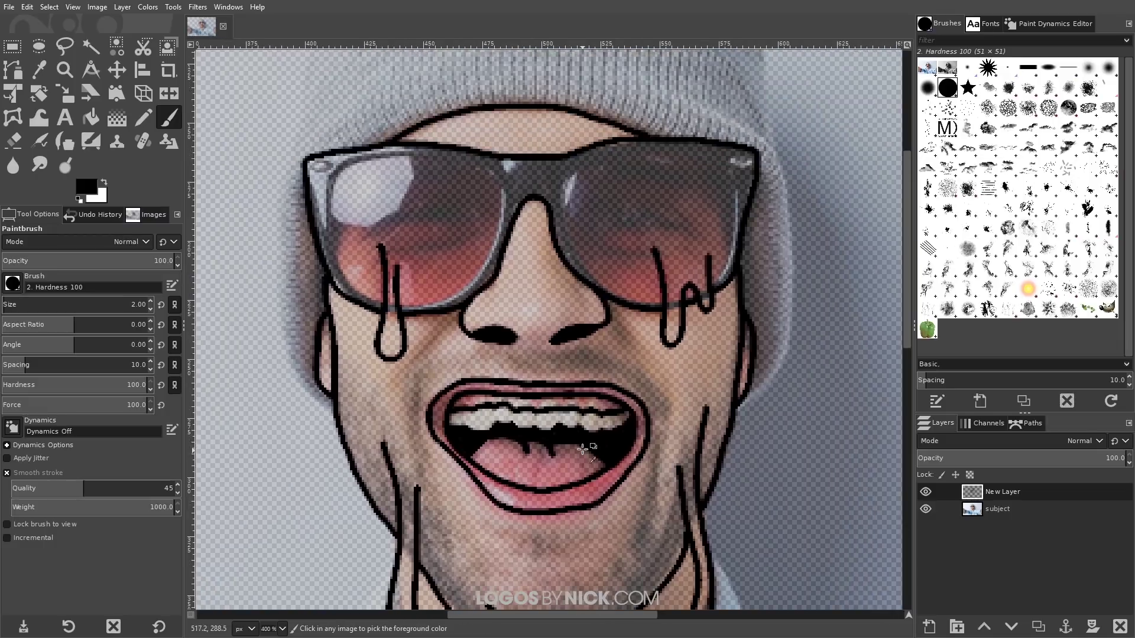
Step: Draw a long drip squiggle down and back up the left cheek
{"action": "scroll", "coordinate": [582, 449], "scroll_direction": "up", "scroll_amount": 1, "text": "ctrl"}
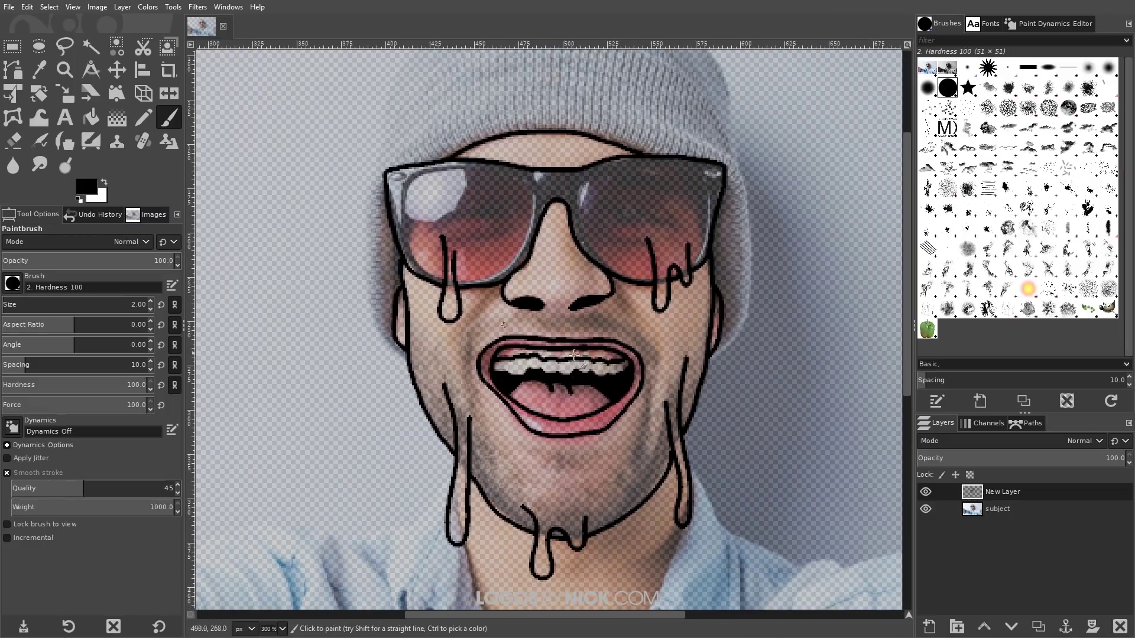
{"action": "scroll", "coordinate": [624, 462], "scroll_direction": "up", "scroll_amount": 1, "text": "ctrl"}
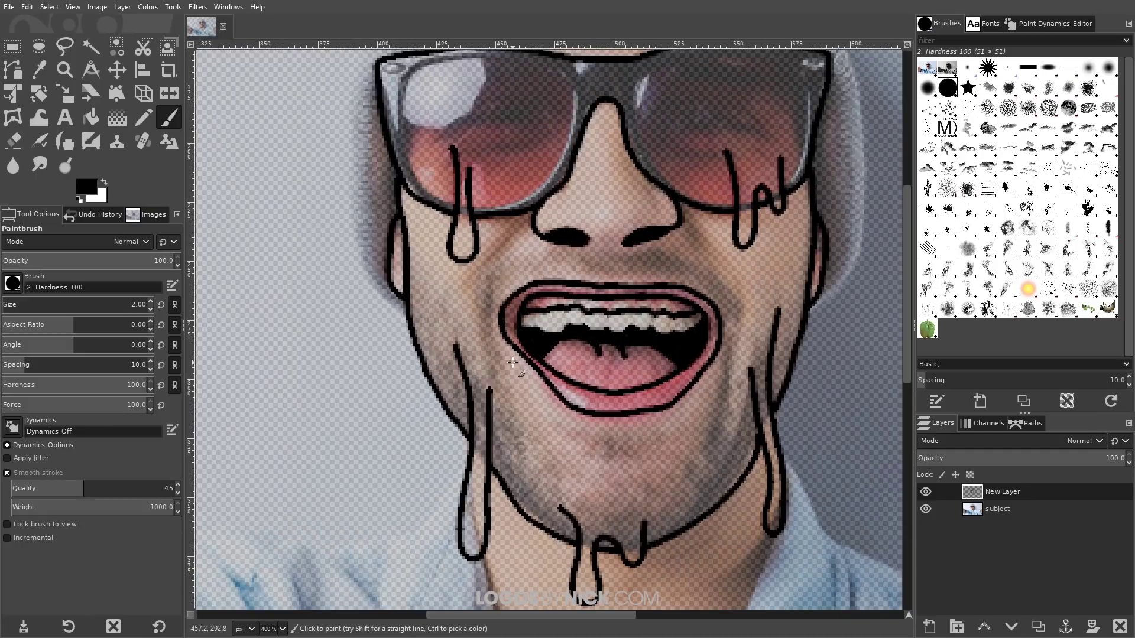
{"action": "scroll", "coordinate": [578, 336], "scroll_direction": "up", "scroll_amount": 1, "text": "ctrl"}
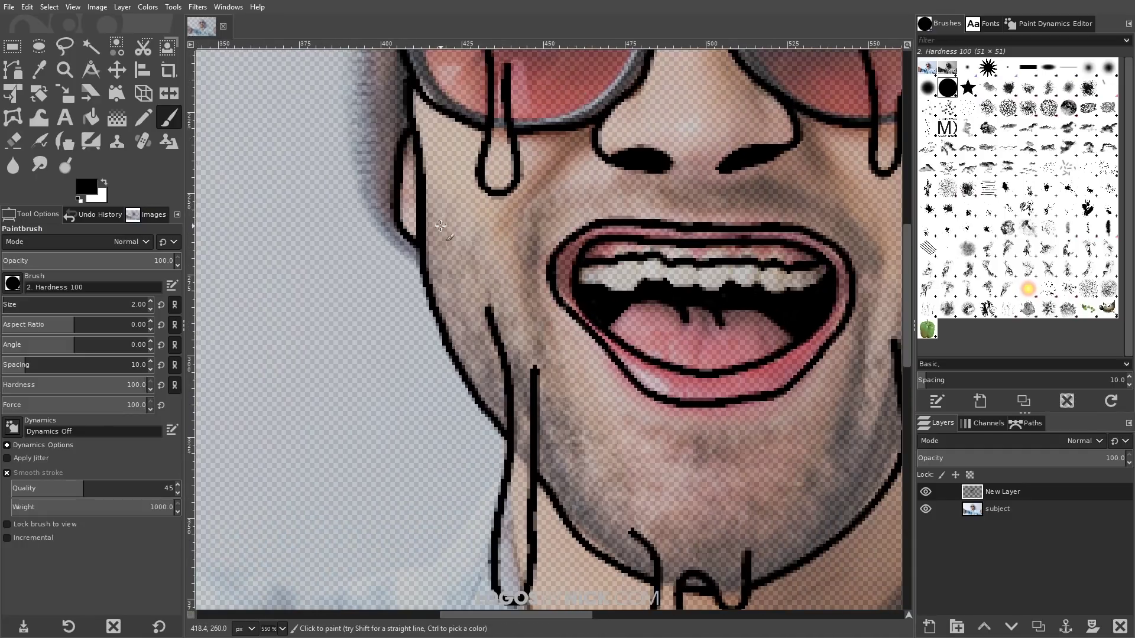
{"action": "mouse_move", "coordinate": [454, 221]}
{"action": "left_mouse_down"}
{"action": "mouse_move", "coordinate": [465, 290]}
{"action": "mouse_move", "coordinate": [482, 290]}
{"action": "mouse_move", "coordinate": [497, 240]}
{"action": "mouse_move", "coordinate": [517, 262]}
{"action": "mouse_move", "coordinate": [543, 223]}
{"action": "left_mouse_up"}
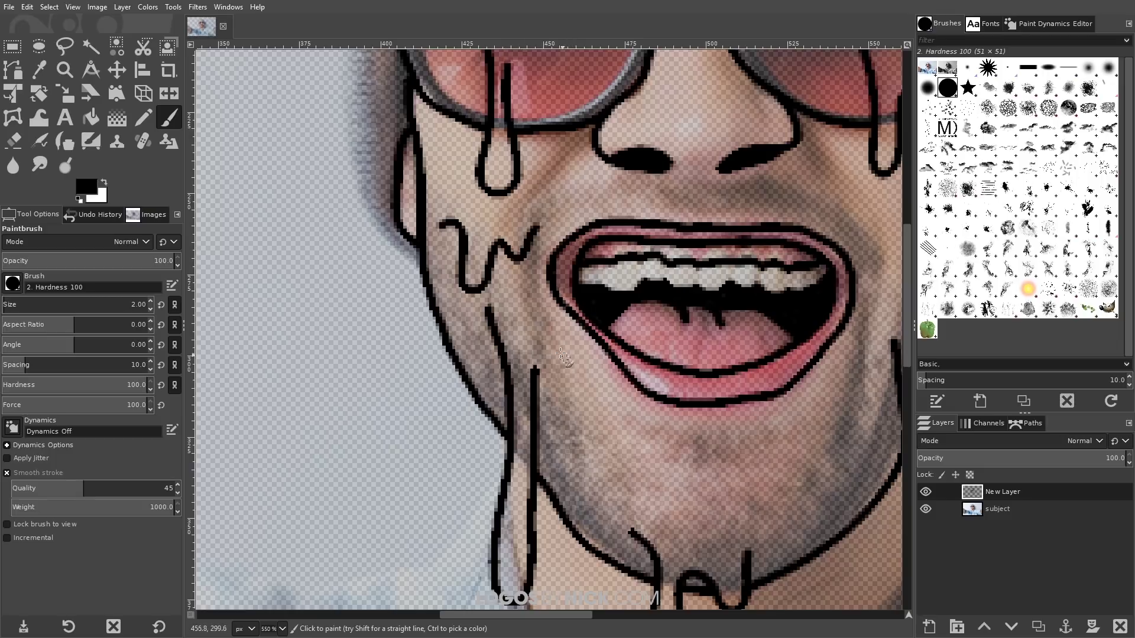
{"action": "mouse_move", "coordinate": [565, 390]}
{"action": "left_mouse_down"}
{"action": "mouse_move", "coordinate": [559, 463]}
{"action": "mouse_move", "coordinate": [575, 478]}
{"action": "mouse_move", "coordinate": [589, 471]}
{"action": "mouse_move", "coordinate": [598, 391]}
{"action": "mouse_move", "coordinate": [631, 396]}
{"action": "mouse_move", "coordinate": [630, 460]}
{"action": "mouse_move", "coordinate": [642, 471]}
{"action": "mouse_move", "coordinate": [665, 425]}
{"action": "mouse_move", "coordinate": [684, 451]}
{"action": "mouse_move", "coordinate": [714, 423]}
{"action": "mouse_move", "coordinate": [714, 406]}
{"action": "mouse_move", "coordinate": [667, 360]}
{"action": "mouse_move", "coordinate": [703, 397]}
{"action": "mouse_move", "coordinate": [717, 364]}
{"action": "mouse_move", "coordinate": [746, 350]}
{"action": "mouse_move", "coordinate": [755, 363]}
{"action": "mouse_move", "coordinate": [790, 315]}
{"action": "mouse_move", "coordinate": [804, 406]}
{"action": "mouse_move", "coordinate": [821, 394]}
{"action": "mouse_move", "coordinate": [824, 331]}
{"action": "left_mouse_up"}
{"action": "scroll", "coordinate": [600, 393], "scroll_direction": "down", "scroll_amount": 1}
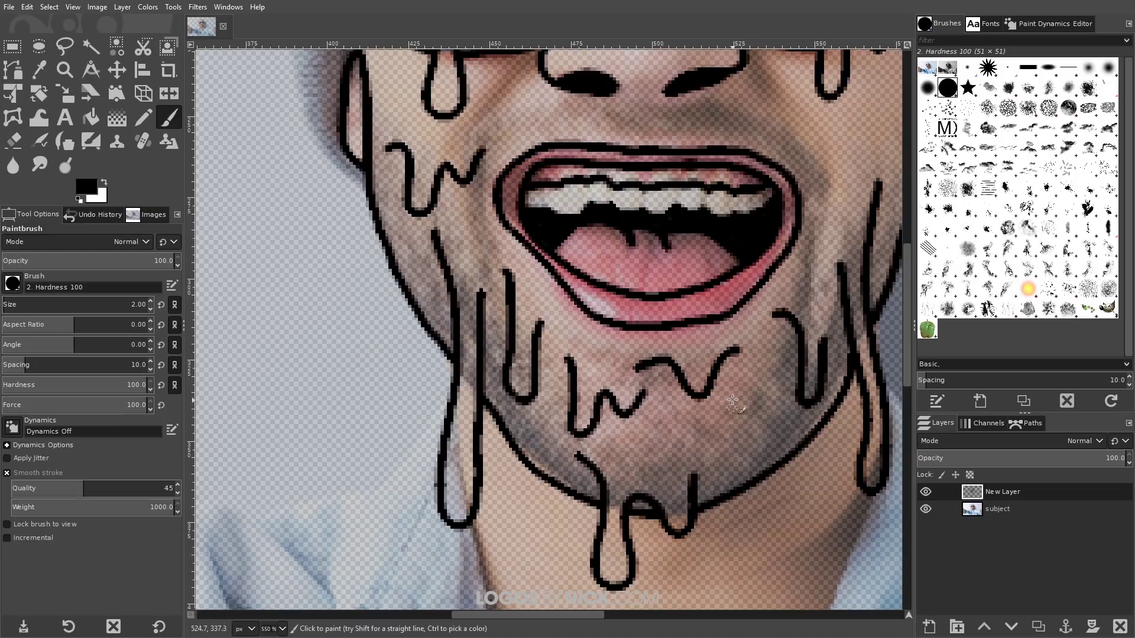
Step: Add wavy drips on the chin, beside the mouth, under and on the nose, and across the forehead
{"action": "mouse_move", "coordinate": [728, 401]}
{"action": "left_mouse_down"}
{"action": "mouse_move", "coordinate": [745, 421]}
{"action": "mouse_move", "coordinate": [773, 402]}
{"action": "left_mouse_up"}
{"action": "left_click_drag", "start_coordinate": [645, 453], "coordinate": [709, 433]}
{"action": "left_click_drag", "start_coordinate": [780, 276], "coordinate": [829, 266]}
{"action": "scroll", "coordinate": [591, 330], "scroll_direction": "down", "scroll_amount": 1}
{"action": "left_click_drag", "start_coordinate": [618, 306], "coordinate": [698, 294]}
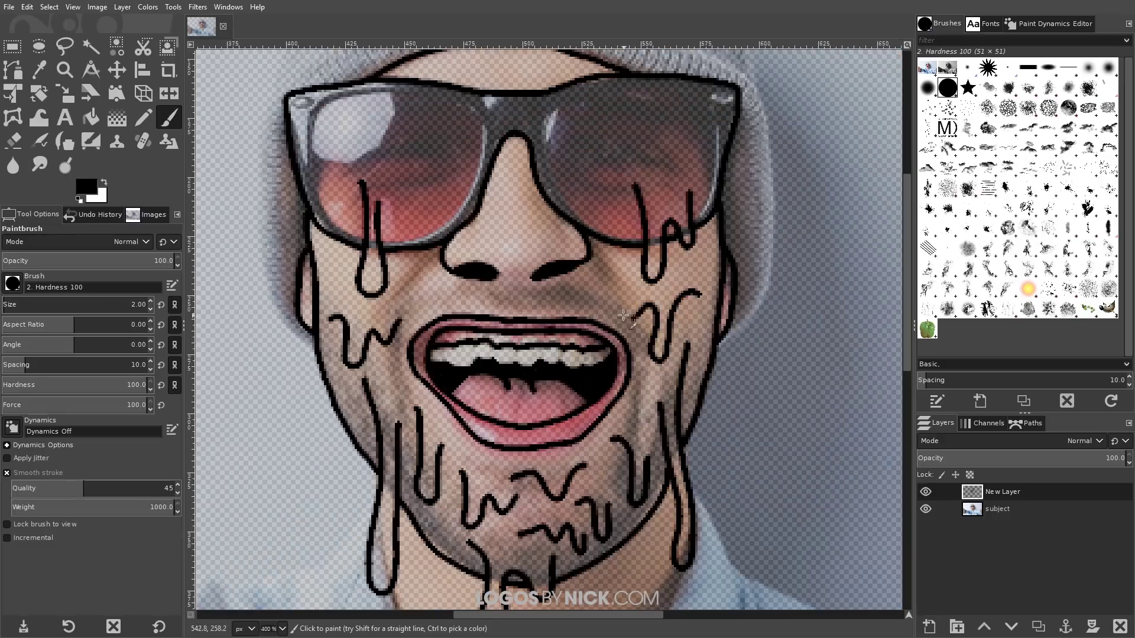
{"action": "scroll", "coordinate": [532, 236], "scroll_direction": "up", "scroll_amount": 1}
{"action": "left_click_drag", "start_coordinate": [651, 342], "coordinate": [556, 357]}
{"action": "left_click_drag", "start_coordinate": [501, 350], "coordinate": [390, 316]}
{"action": "scroll", "coordinate": [509, 195], "scroll_direction": "up", "scroll_amount": 3}
{"action": "mouse_move", "coordinate": [488, 367]}
{"action": "left_mouse_down"}
{"action": "mouse_move", "coordinate": [542, 413]}
{"action": "mouse_move", "coordinate": [600, 417]}
{"action": "left_mouse_up"}
{"action": "left_click_drag", "start_coordinate": [498, 292], "coordinate": [565, 339]}
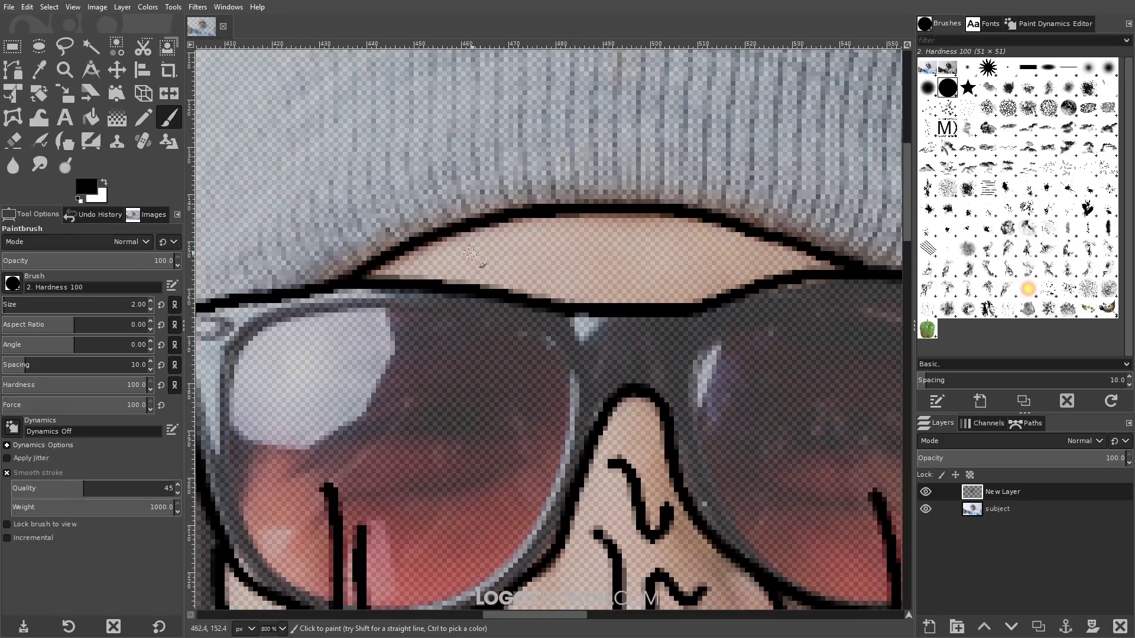
{"action": "left_click_drag", "start_coordinate": [472, 258], "coordinate": [571, 259]}
{"action": "scroll", "coordinate": [591, 260], "scroll_direction": "down", "scroll_amount": 4}
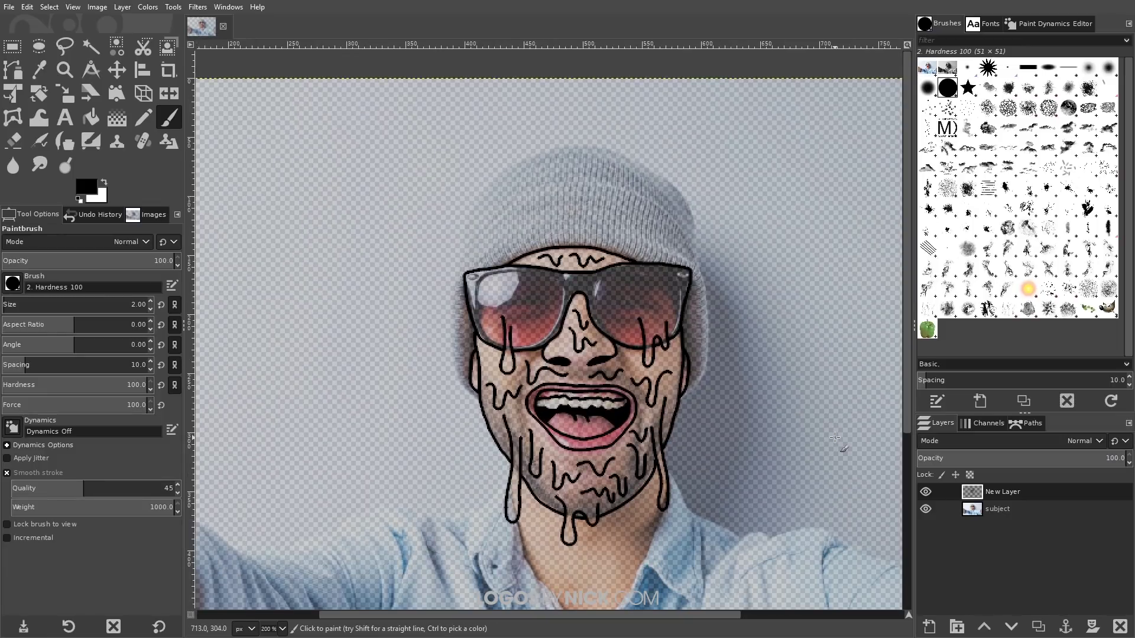
Step: Add a new transparent layer named 'Colors' below the outline layer
{"action": "left_click", "coordinate": [929, 632]}
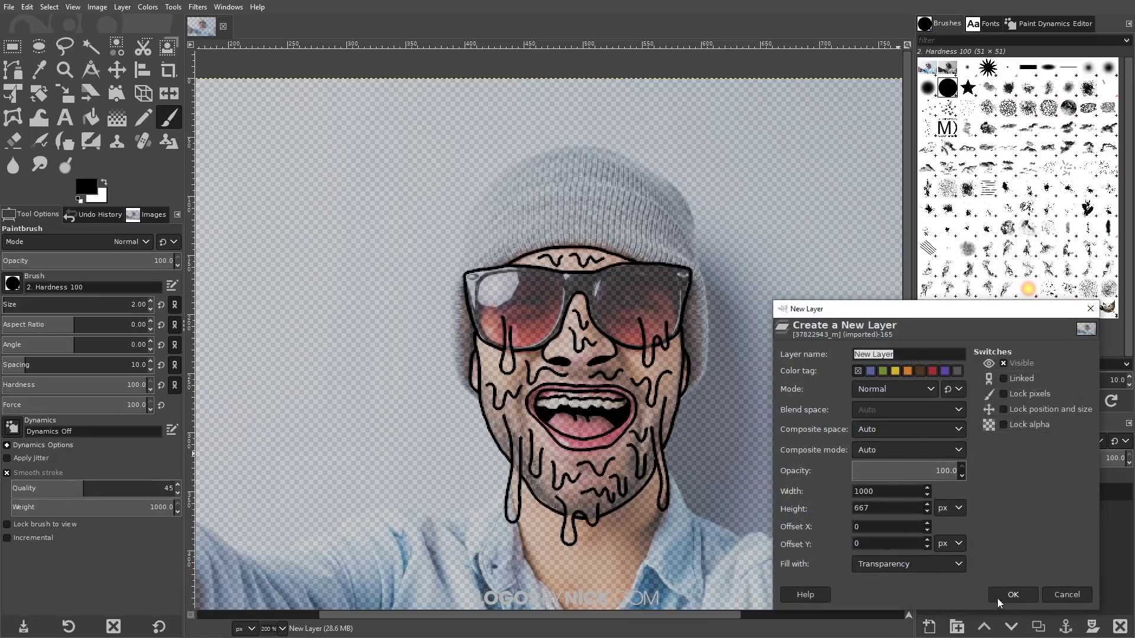
{"action": "left_click", "coordinate": [1011, 594]}
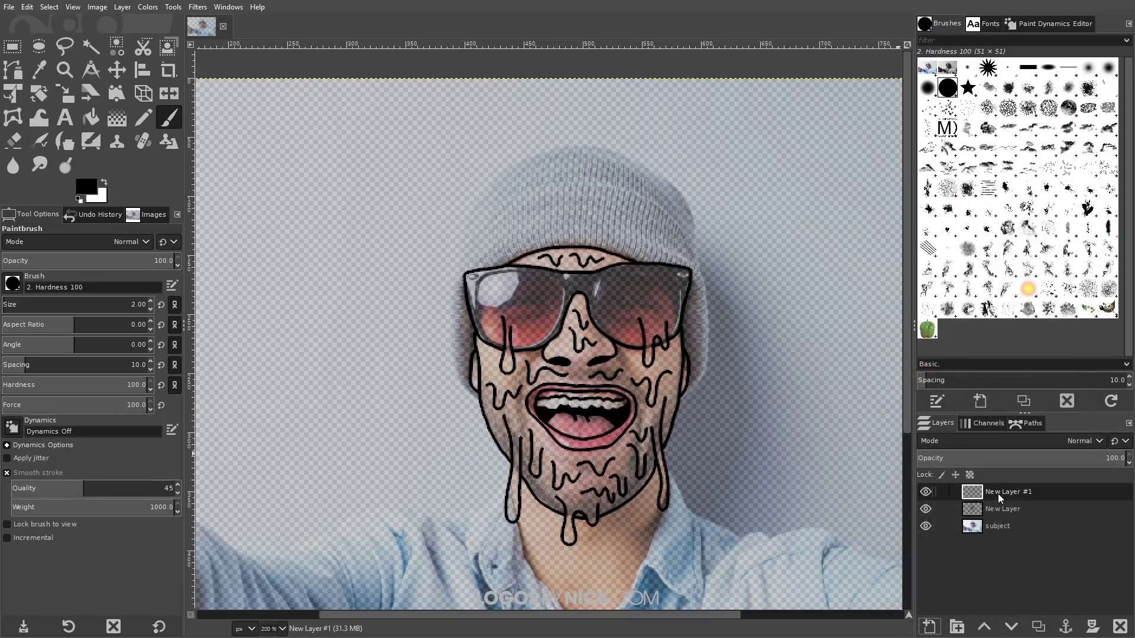
{"action": "left_click_drag", "start_coordinate": [998, 494], "coordinate": [1002, 509]}
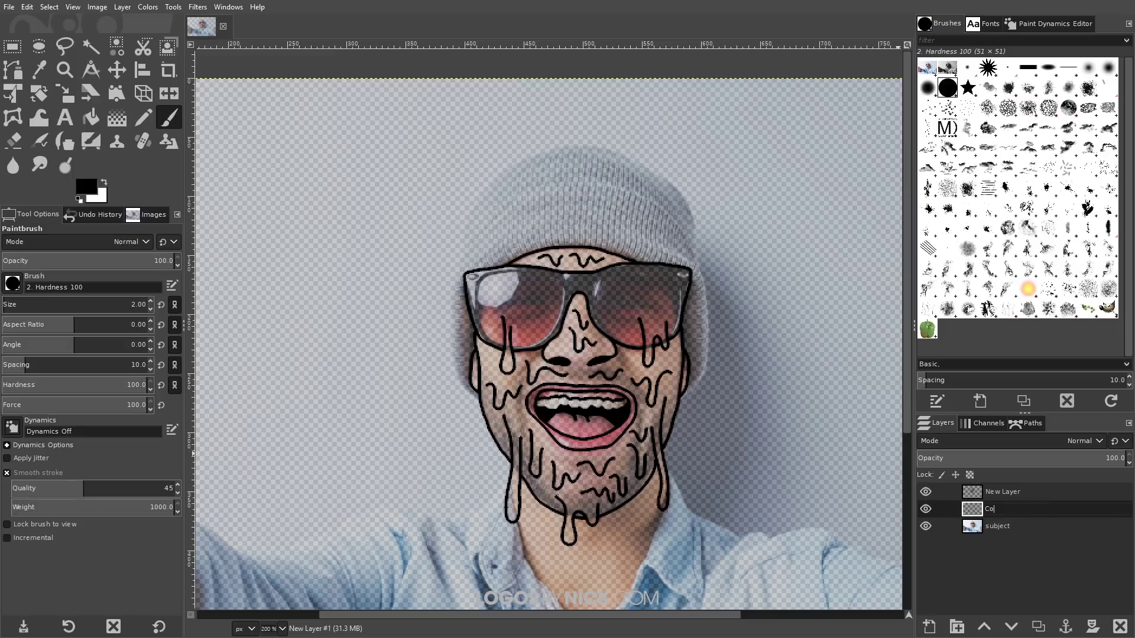
{"action": "type", "text": "s"}
{"action": "key", "text": "Return"}
Step: Rename the outline layer 'Borders', select Colors, and turn off Smooth stroke
{"action": "double_click", "coordinate": [1006, 494]}
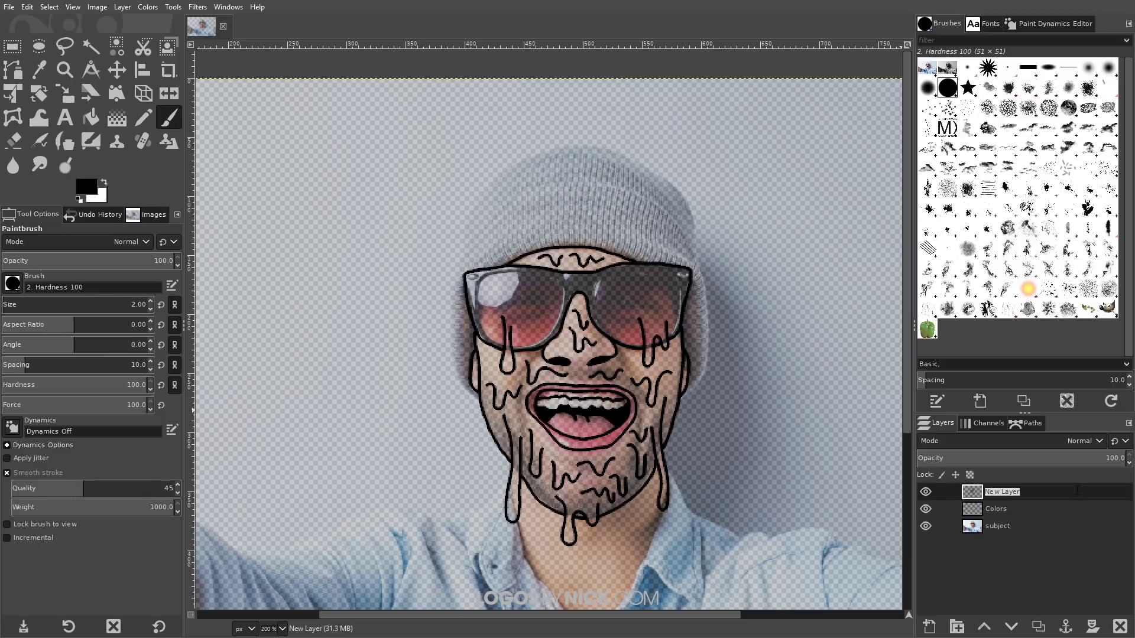
{"action": "key", "text": "Return"}
{"action": "left_click", "coordinate": [1008, 512]}
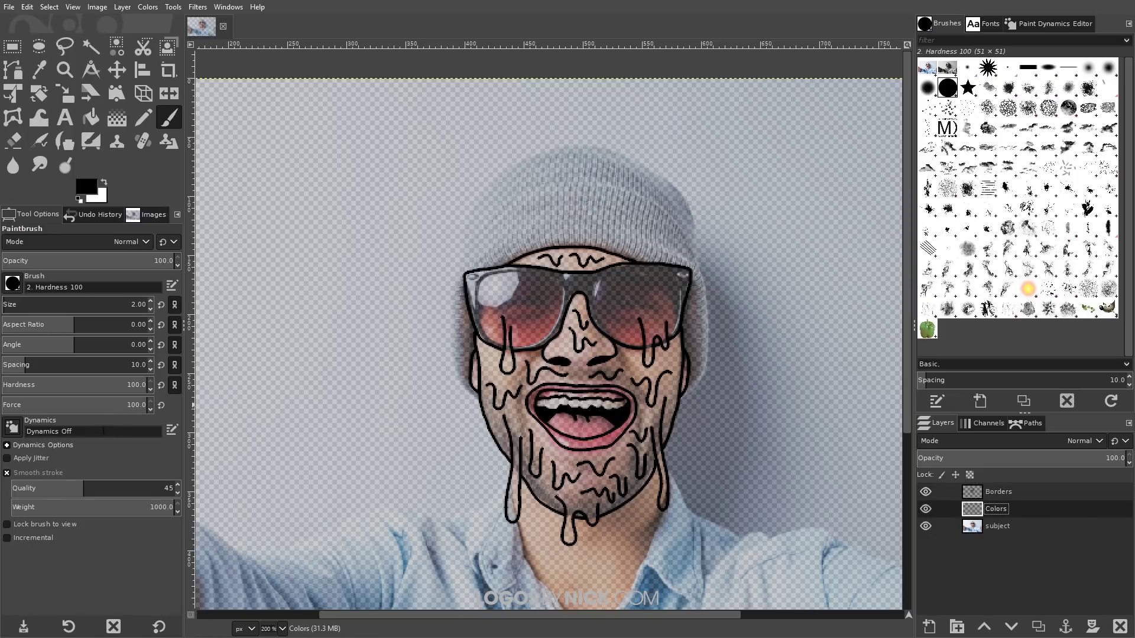
{"action": "left_click", "coordinate": [9, 474]}
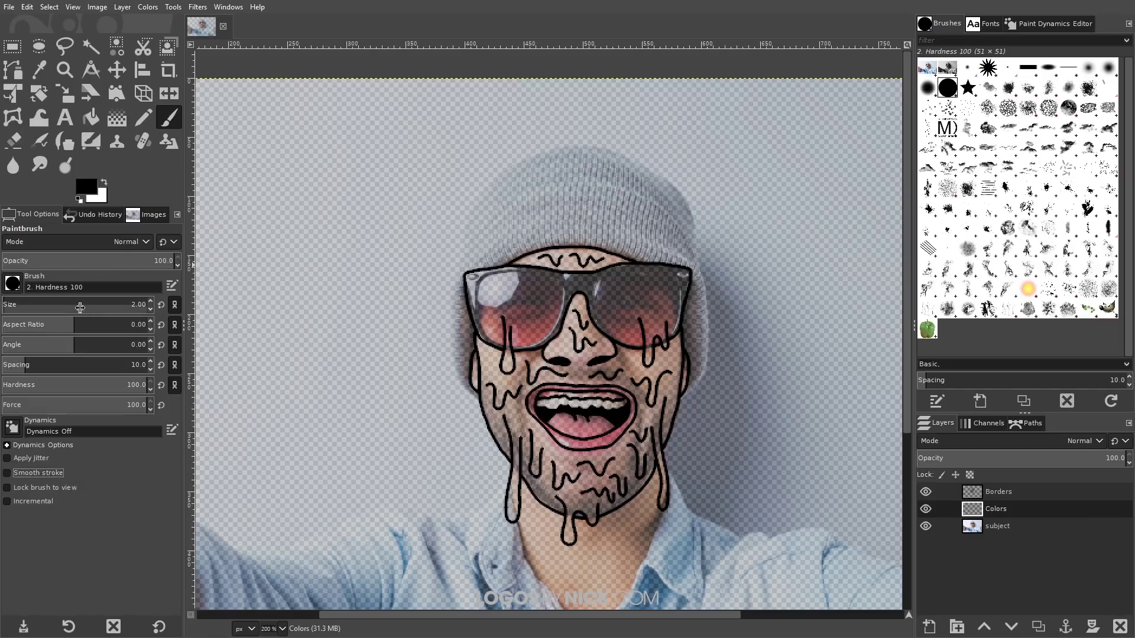
Step: Set the brush size to 11.64 and the foreground colour to hot pink ff1762
{"action": "left_click", "coordinate": [11, 306]}
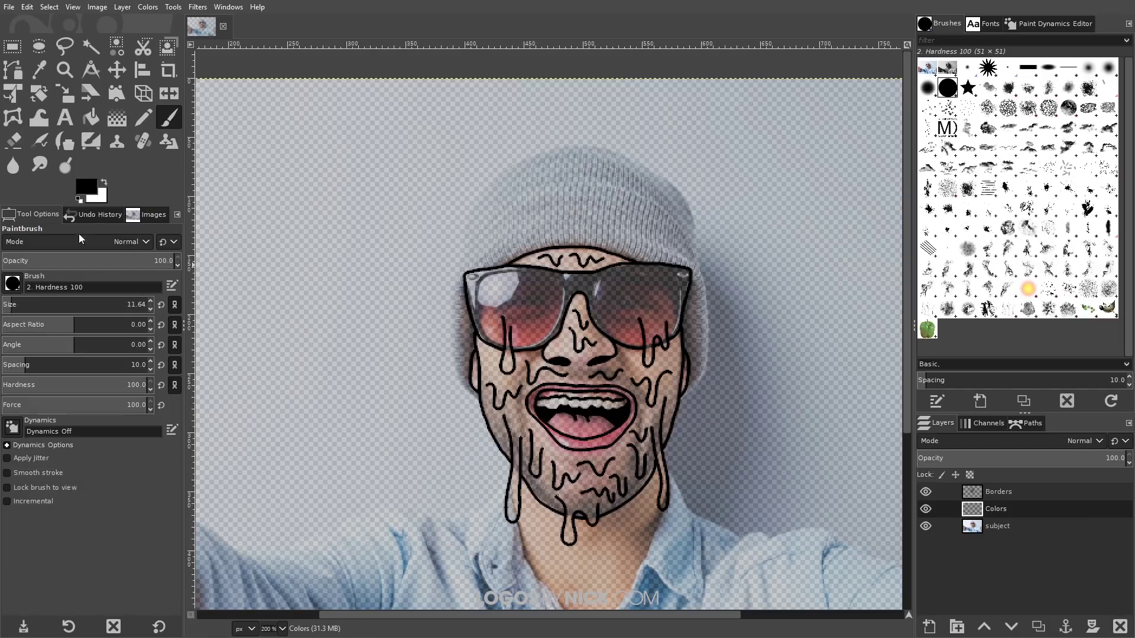
{"action": "left_click", "coordinate": [87, 190]}
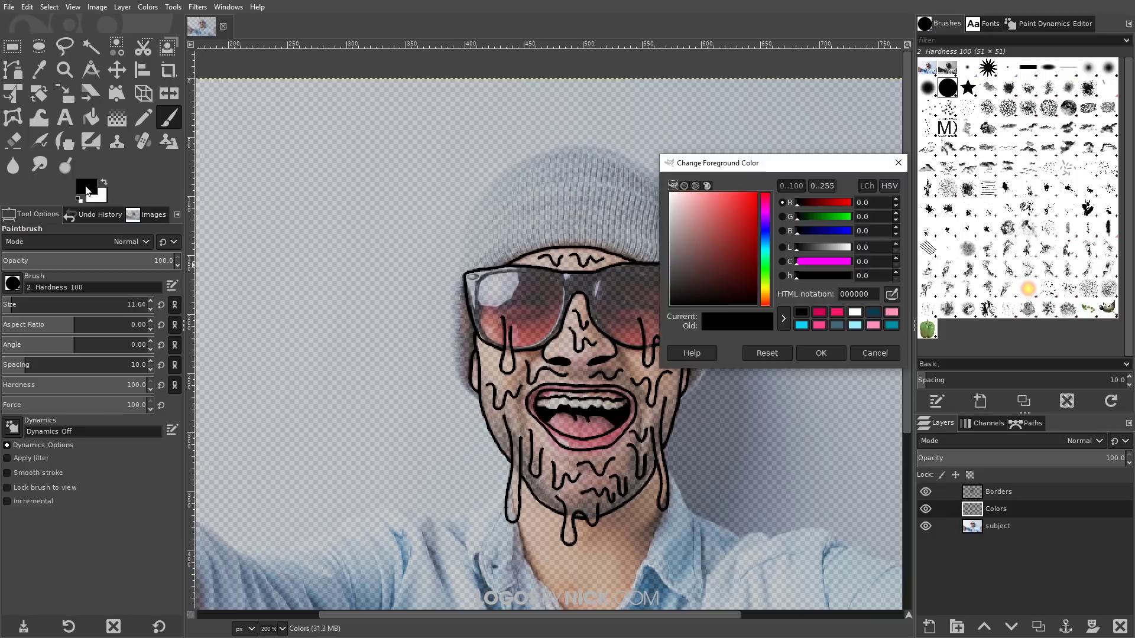
{"action": "left_click_drag", "start_coordinate": [761, 164], "coordinate": [913, 166]}
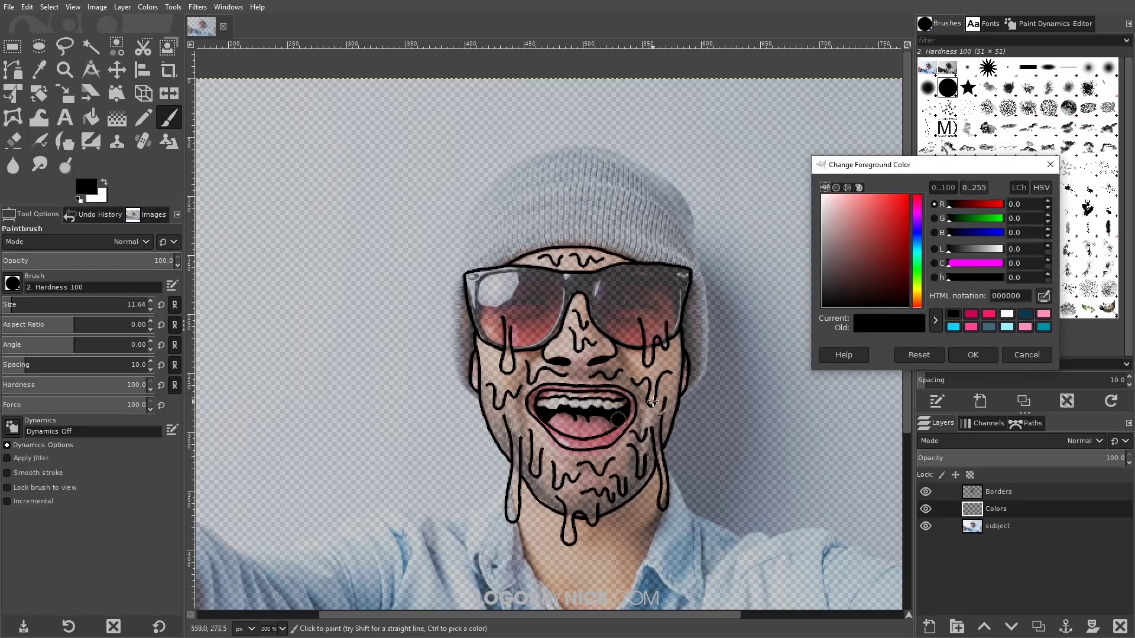
{"action": "left_click", "coordinate": [989, 314]}
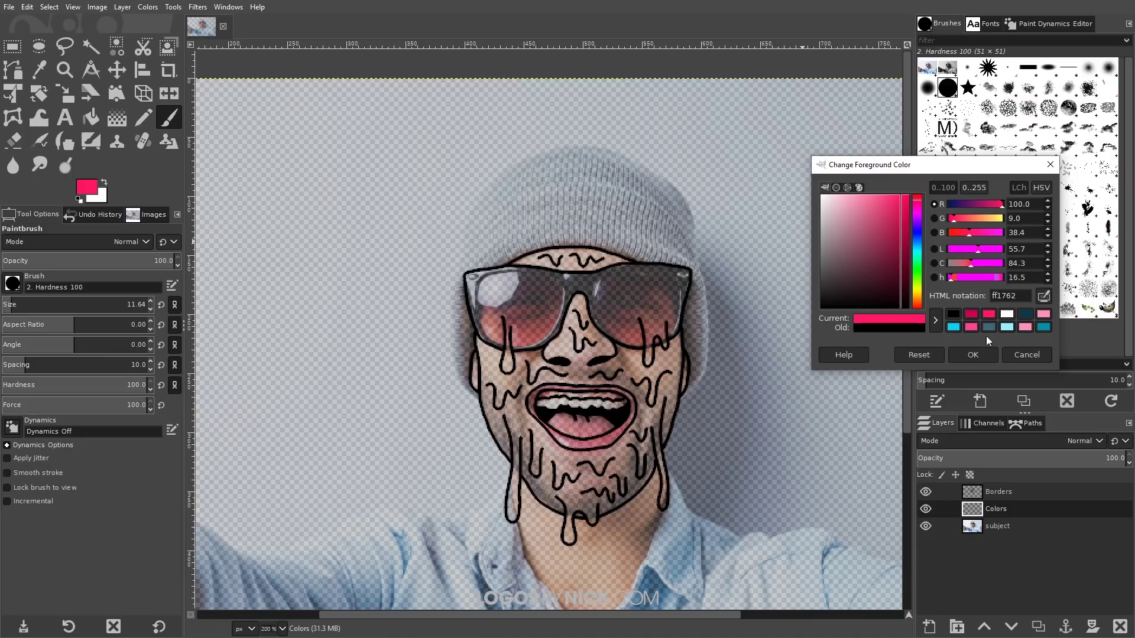
{"action": "left_click", "coordinate": [981, 354]}
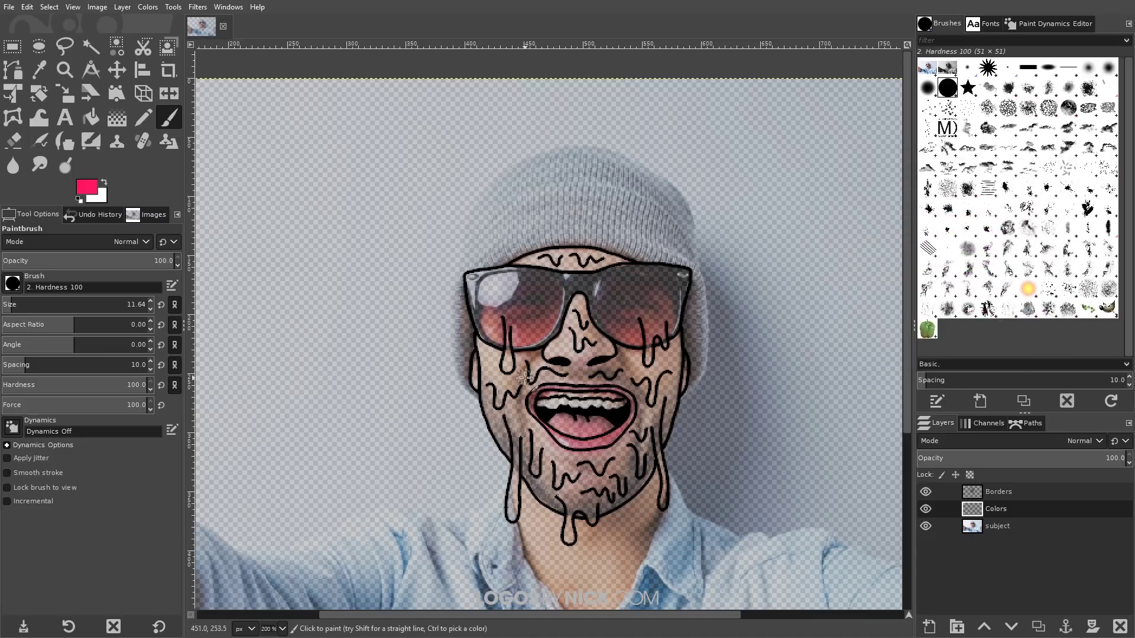
Step: With a slightly smaller brush, paint pink down the cheek and across the top of the cheeks under the glasses
{"action": "scroll", "coordinate": [525, 377], "scroll_direction": "up", "scroll_amount": 5}
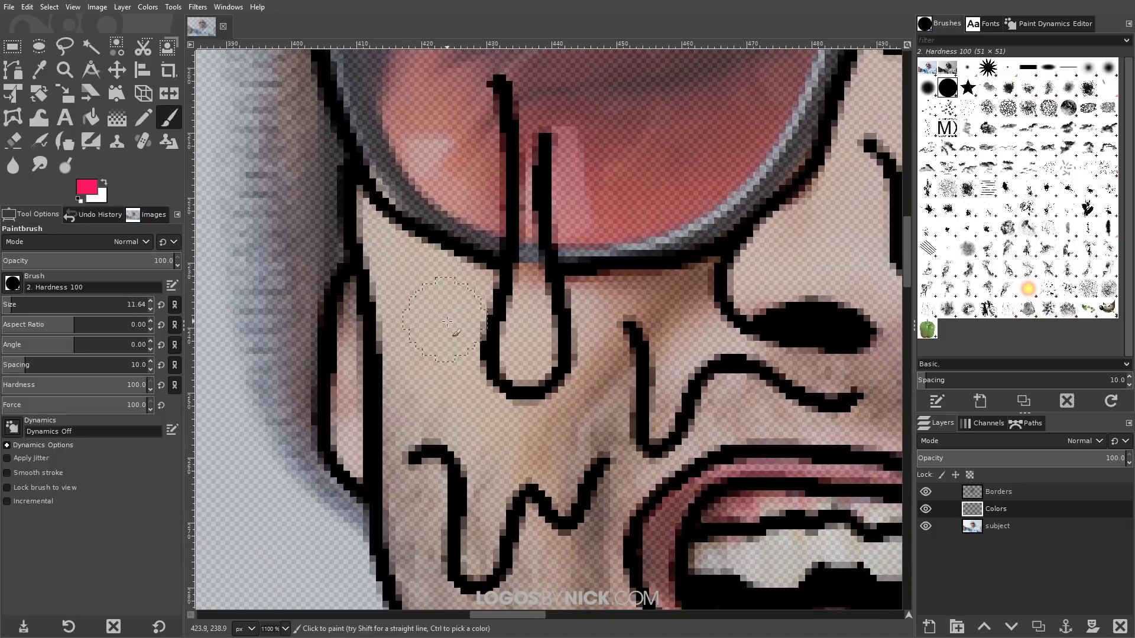
{"action": "key", "text": "bracketleft"}
{"action": "key", "text": "bracketleft"}
{"action": "key", "text": "bracketleft"}
{"action": "left_click_drag", "start_coordinate": [379, 254], "coordinate": [408, 434]}
{"action": "scroll", "coordinate": [403, 351], "scroll_direction": "down", "scroll_amount": 4}
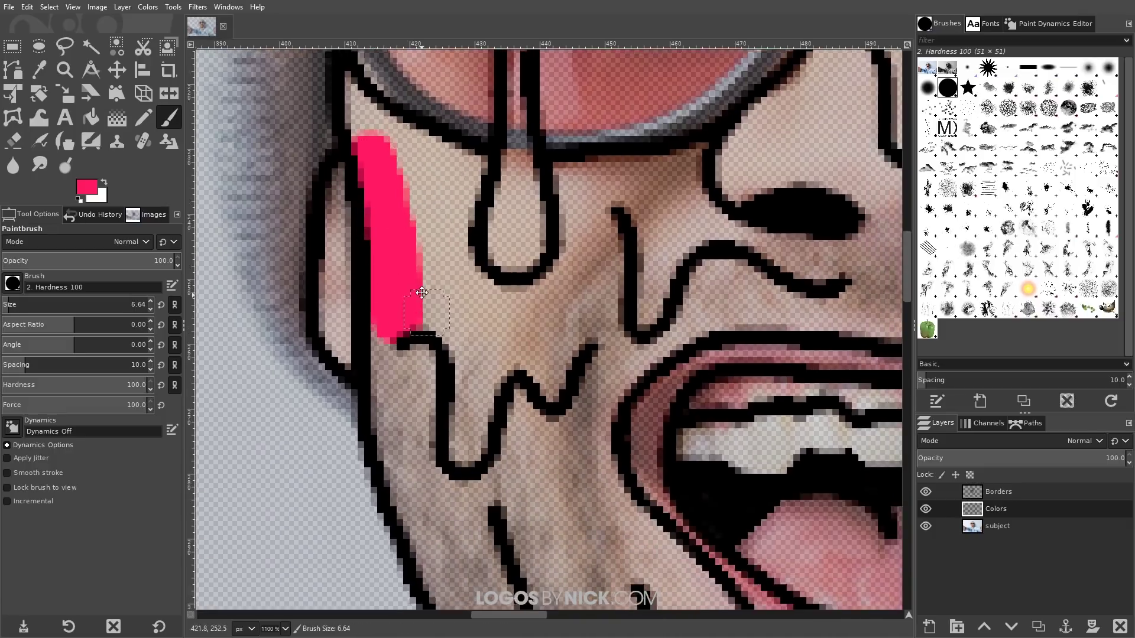
{"action": "mouse_move", "coordinate": [398, 301]}
{"action": "left_mouse_down"}
{"action": "mouse_move", "coordinate": [397, 426]}
{"action": "mouse_move", "coordinate": [432, 311]}
{"action": "mouse_move", "coordinate": [468, 377]}
{"action": "mouse_move", "coordinate": [532, 294]}
{"action": "mouse_move", "coordinate": [568, 364]}
{"action": "mouse_move", "coordinate": [573, 416]}
{"action": "mouse_move", "coordinate": [582, 393]}
{"action": "mouse_move", "coordinate": [596, 395]}
{"action": "mouse_move", "coordinate": [582, 377]}
{"action": "left_mouse_up"}
{"action": "scroll", "coordinate": [582, 376], "scroll_direction": "down", "scroll_amount": 1, "text": "ctrl"}
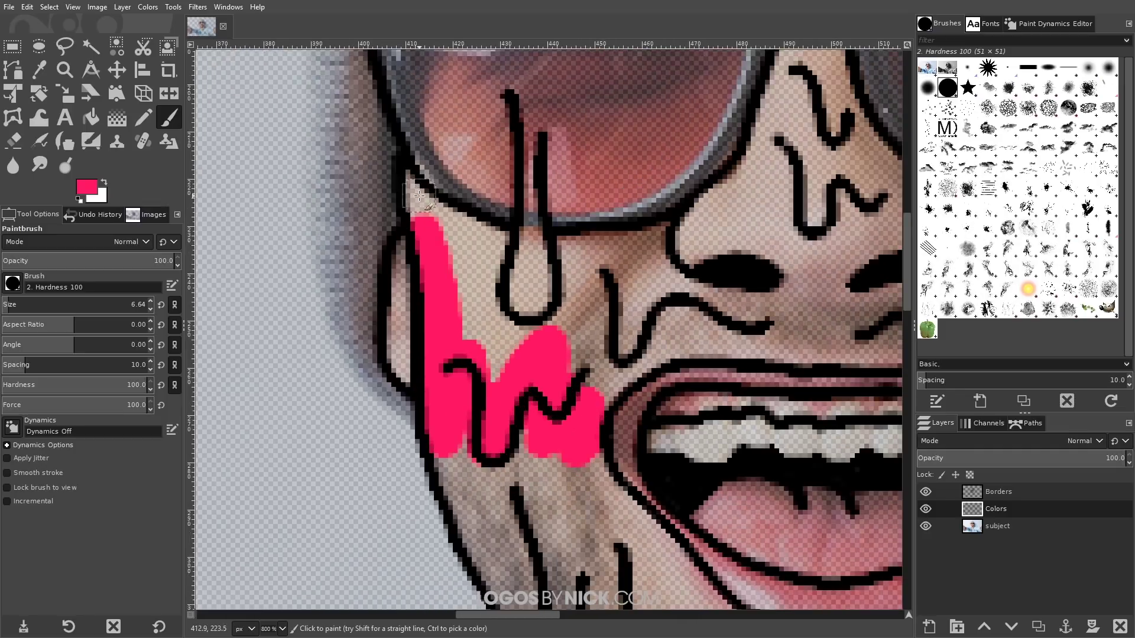
{"action": "mouse_move", "coordinate": [414, 184]}
{"action": "left_mouse_down"}
{"action": "mouse_move", "coordinate": [467, 249]}
{"action": "mouse_move", "coordinate": [452, 223]}
{"action": "mouse_move", "coordinate": [556, 426]}
{"action": "mouse_move", "coordinate": [697, 195]}
{"action": "left_mouse_up"}
Step: Fill the jaw, right cheek, nose, forehead and left cheek with pink beneath the outlines
{"action": "scroll", "coordinate": [452, 223], "scroll_direction": "up", "scroll_amount": 1, "text": "ctrl"}
{"action": "scroll", "coordinate": [461, 242], "scroll_direction": "down", "scroll_amount": 5}
{"action": "scroll", "coordinate": [461, 355], "scroll_direction": "down", "scroll_amount": 5}
{"action": "scroll", "coordinate": [591, 355], "scroll_direction": "right", "scroll_amount": 5}
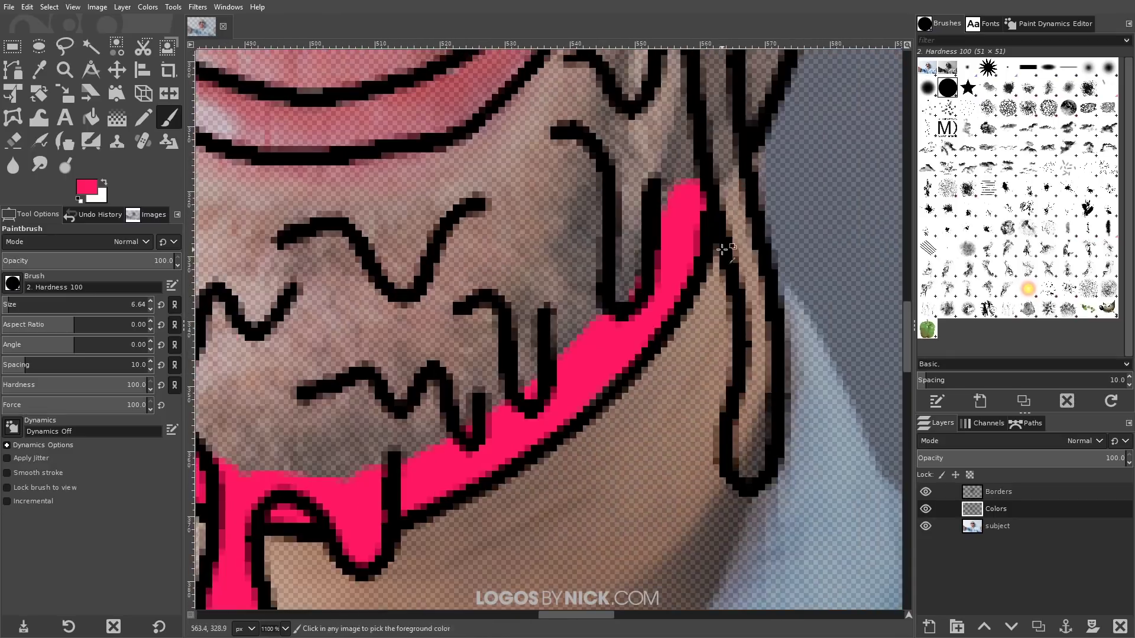
{"action": "scroll", "coordinate": [710, 254], "scroll_direction": "up", "scroll_amount": 5}
{"action": "left_click_drag", "start_coordinate": [659, 272], "coordinate": [628, 329]}
{"action": "scroll", "coordinate": [628, 329], "scroll_direction": "up", "scroll_amount": 5}
{"action": "mouse_move", "coordinate": [611, 272]}
{"action": "left_mouse_down"}
{"action": "mouse_move", "coordinate": [494, 360]}
{"action": "mouse_move", "coordinate": [384, 378]}
{"action": "left_mouse_up"}
{"action": "scroll", "coordinate": [384, 378], "scroll_direction": "left", "scroll_amount": 5}
{"action": "left_click_drag", "start_coordinate": [639, 408], "coordinate": [444, 172]}
{"action": "scroll", "coordinate": [449, 237], "scroll_direction": "up", "scroll_amount": 5}
{"action": "left_click_drag", "start_coordinate": [774, 257], "coordinate": [331, 236]}
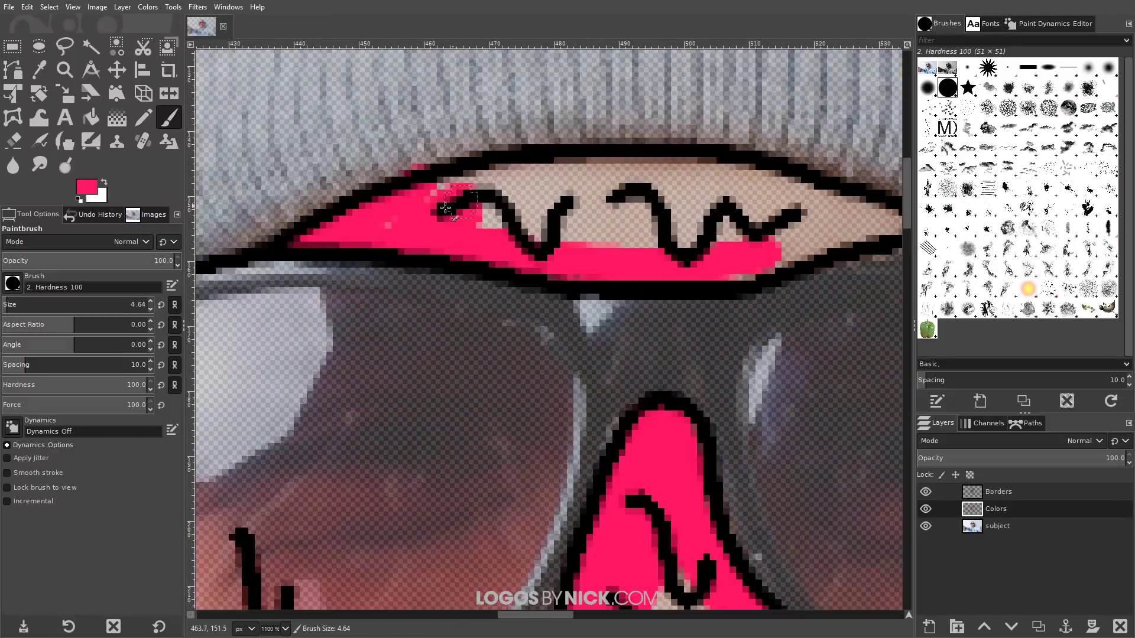
{"action": "scroll", "coordinate": [532, 266], "scroll_direction": "down", "scroll_amount": 5}
{"action": "left_click_drag", "start_coordinate": [614, 355], "coordinate": [469, 316]}
{"action": "scroll", "coordinate": [614, 387], "scroll_direction": "down", "scroll_amount": 4, "text": "ctrl"}
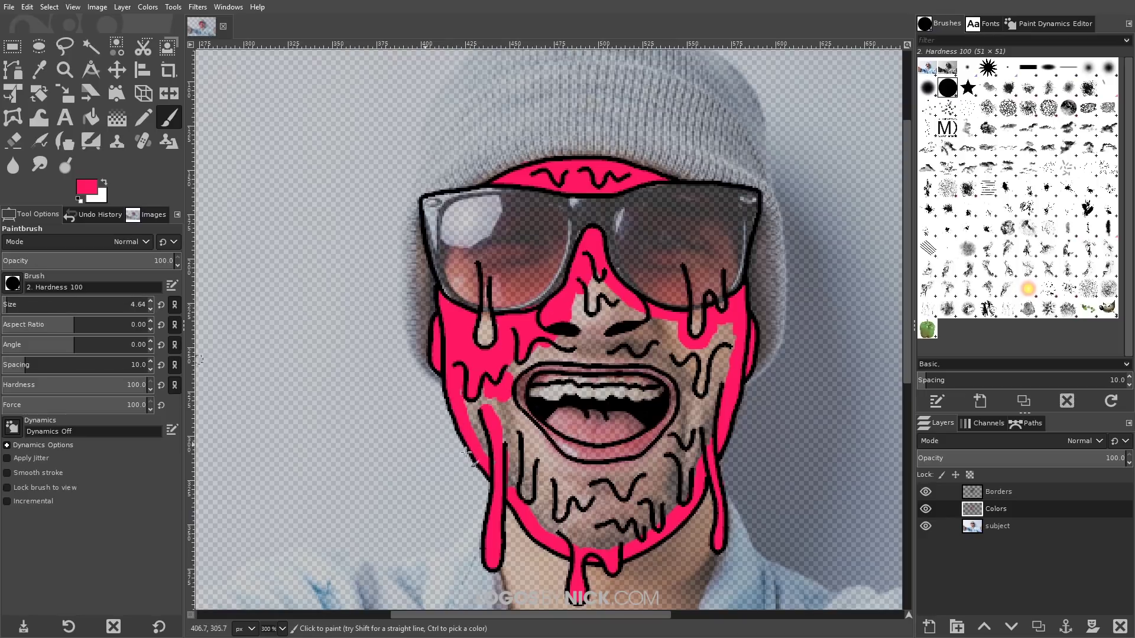
Step: Enlarge the brush to about 42.75, then repaint the nose toward the right cheek pink after undoing a bad stroke
{"action": "left_click_drag", "start_coordinate": [568, 419], "coordinate": [541, 399]}
{"action": "left_click", "coordinate": [17, 304]}
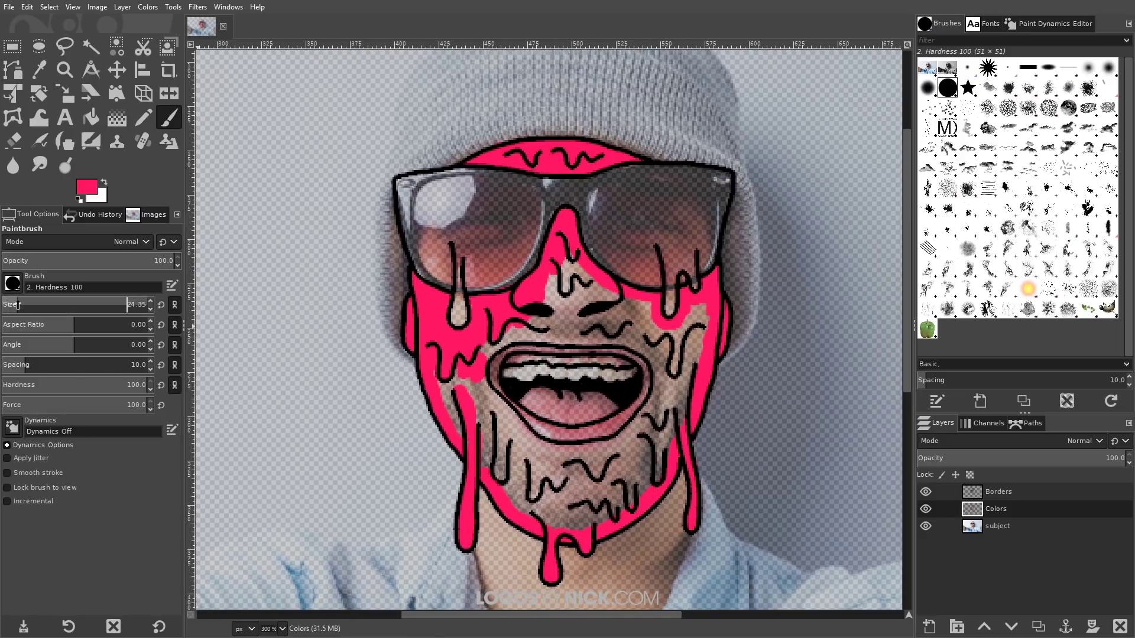
{"action": "left_click", "coordinate": [24, 303]}
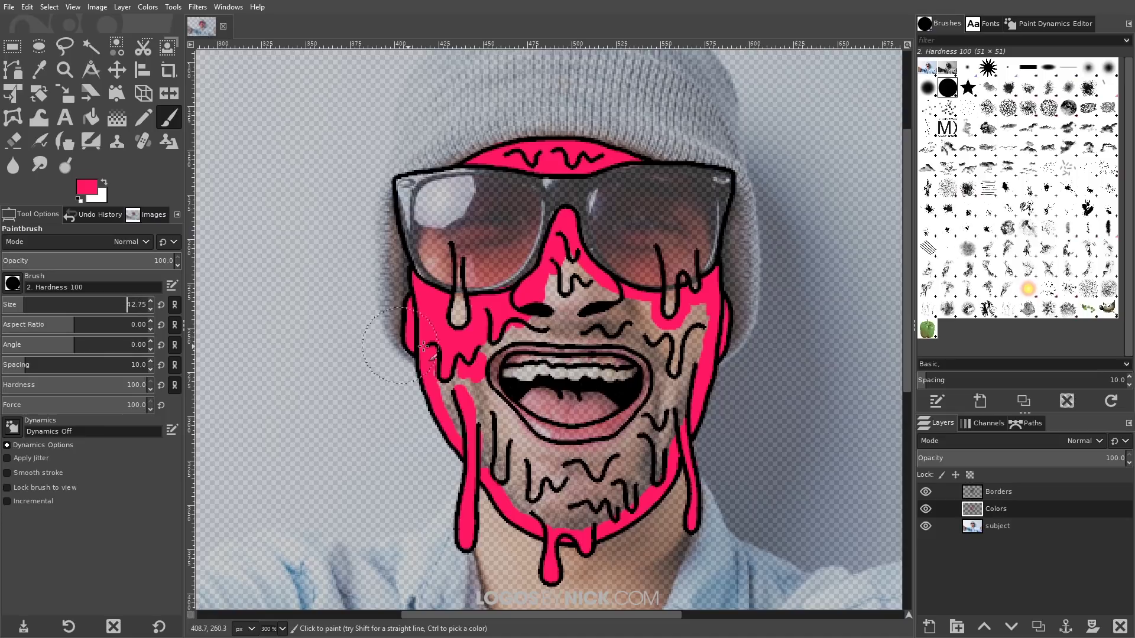
{"action": "mouse_move", "coordinate": [556, 314]}
{"action": "left_mouse_down"}
{"action": "mouse_move", "coordinate": [572, 296]}
{"action": "mouse_move", "coordinate": [564, 310]}
{"action": "mouse_move", "coordinate": [644, 337]}
{"action": "mouse_move", "coordinate": [614, 334]}
{"action": "left_mouse_up"}
{"action": "key", "text": "ctrl+z"}
{"action": "scroll", "coordinate": [614, 335], "scroll_direction": "up", "scroll_amount": 1}
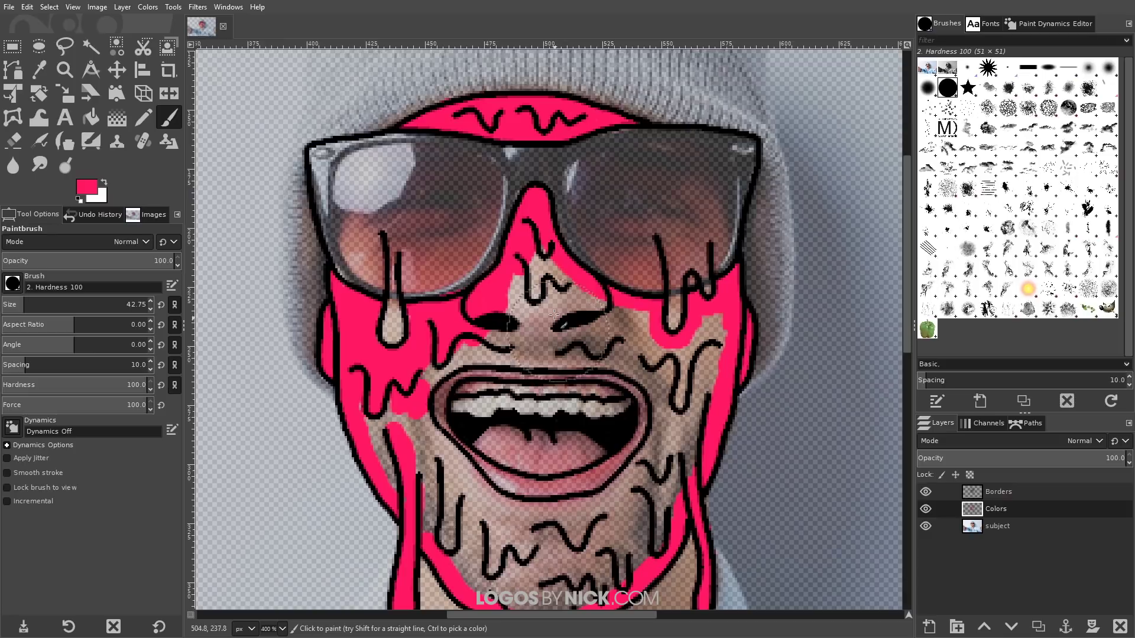
{"action": "key", "text": "bracketleft"}
{"action": "key", "text": "bracketleft"}
{"action": "key", "text": "bracketleft"}
{"action": "key", "text": "bracketleft"}
{"action": "key", "text": "bracketleft"}
{"action": "key", "text": "bracketleft"}
{"action": "key", "text": "bracketleft"}
{"action": "mouse_move", "coordinate": [544, 304]}
{"action": "left_mouse_down"}
{"action": "mouse_move", "coordinate": [550, 295]}
{"action": "mouse_move", "coordinate": [585, 328]}
{"action": "left_mouse_up"}
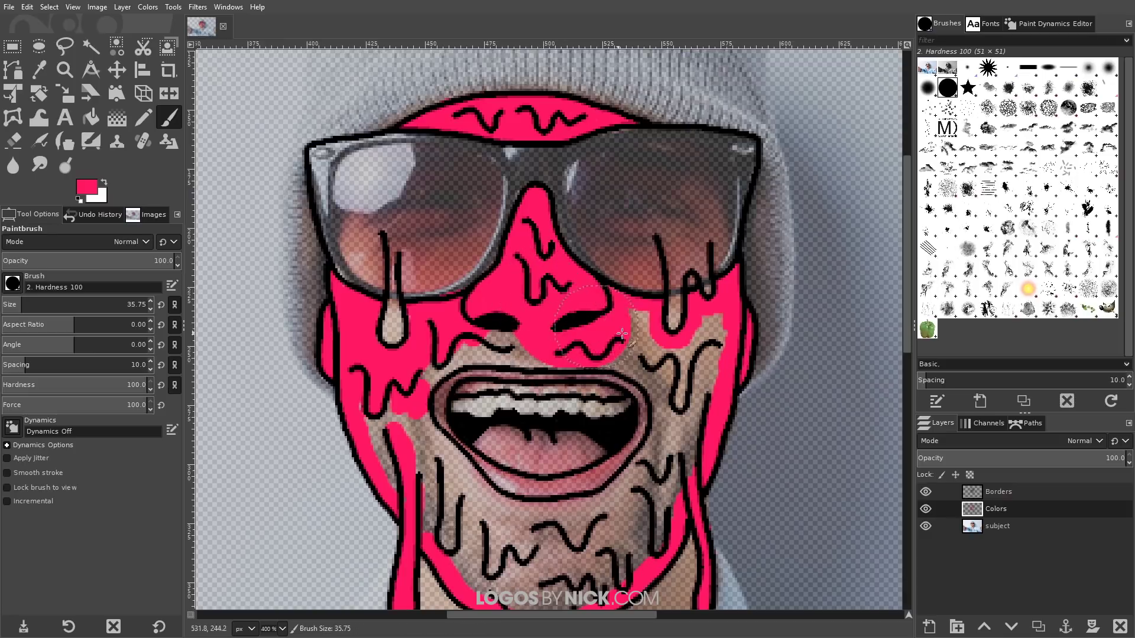
Step: Cover the remaining beige patches beside the drip and under the glasses with pink, using a smaller brush
{"action": "left_click_drag", "start_coordinate": [651, 344], "coordinate": [652, 343]}
{"action": "key", "text": "bracketleft"}
{"action": "key", "text": "bracketleft"}
{"action": "key", "text": "bracketleft"}
{"action": "key", "text": "bracketleft"}
{"action": "key", "text": "bracketleft"}
{"action": "scroll", "coordinate": [646, 347], "scroll_direction": "up", "scroll_amount": 1}
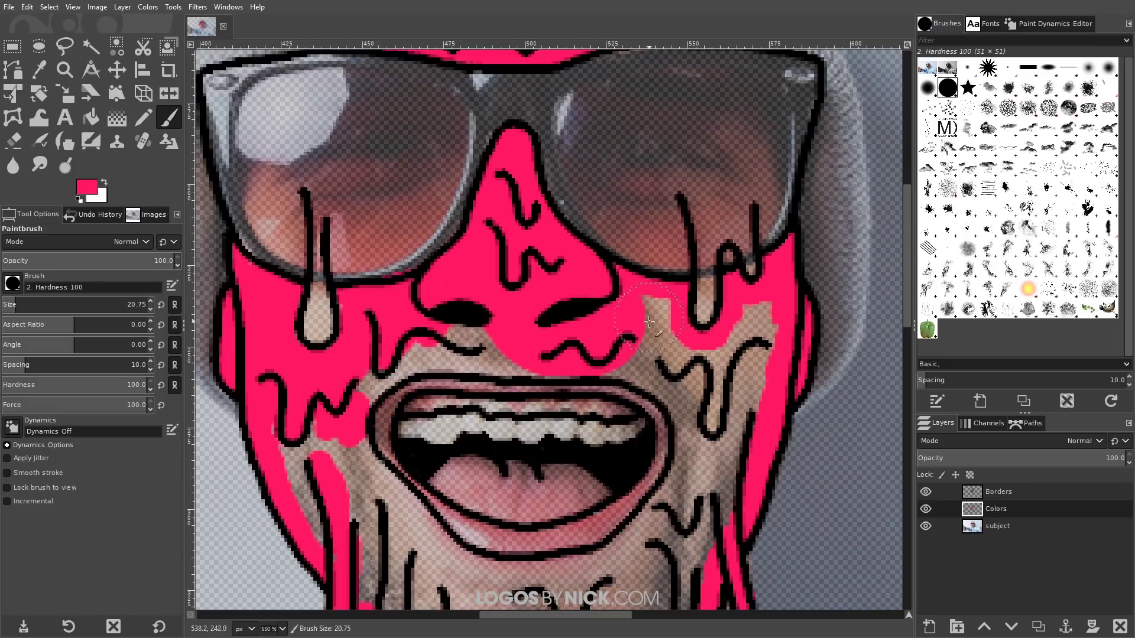
{"action": "left_click_drag", "start_coordinate": [649, 322], "coordinate": [636, 346]}
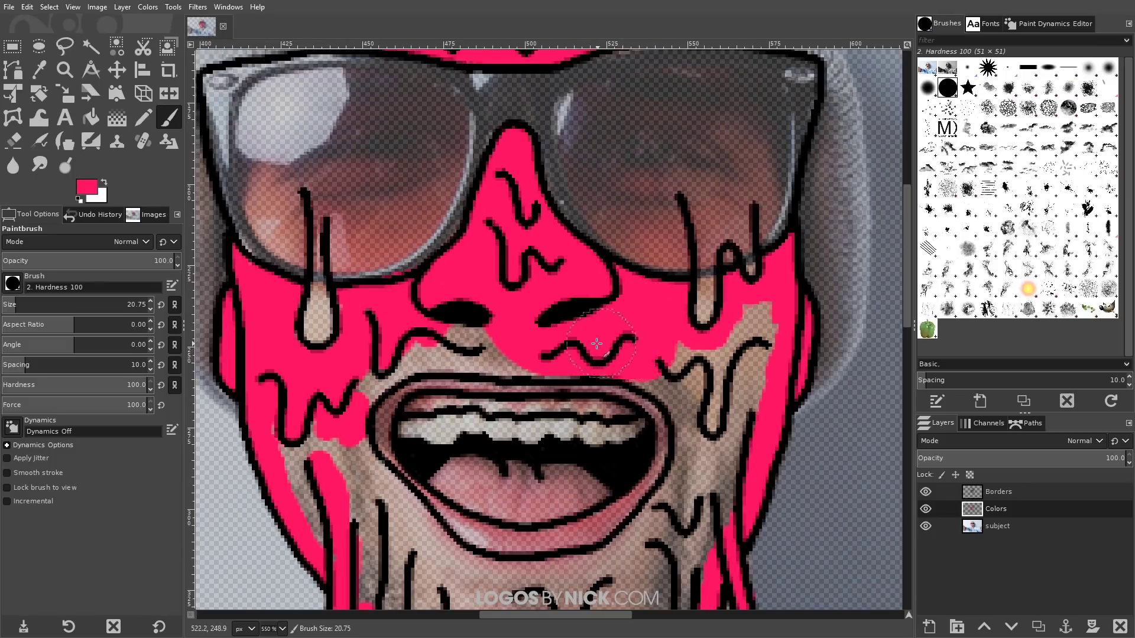
{"action": "scroll", "coordinate": [502, 326], "scroll_direction": "down", "scroll_amount": 3}
{"action": "scroll", "coordinate": [451, 374], "scroll_direction": "up", "scroll_amount": 3}
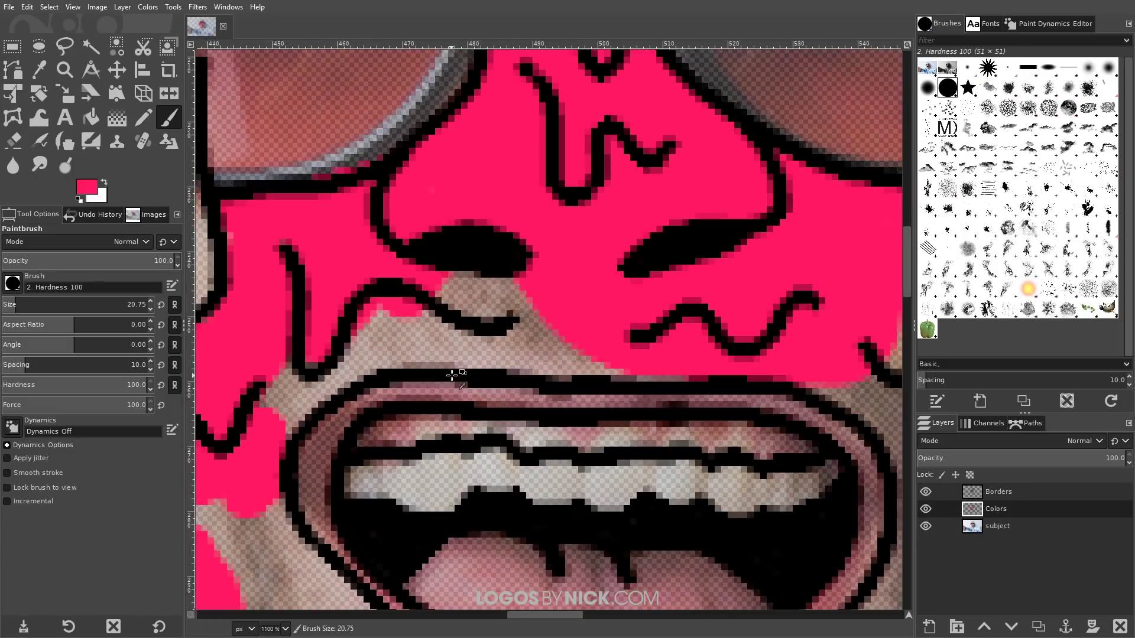
{"action": "scroll", "coordinate": [427, 280], "scroll_direction": "up", "scroll_amount": 2}
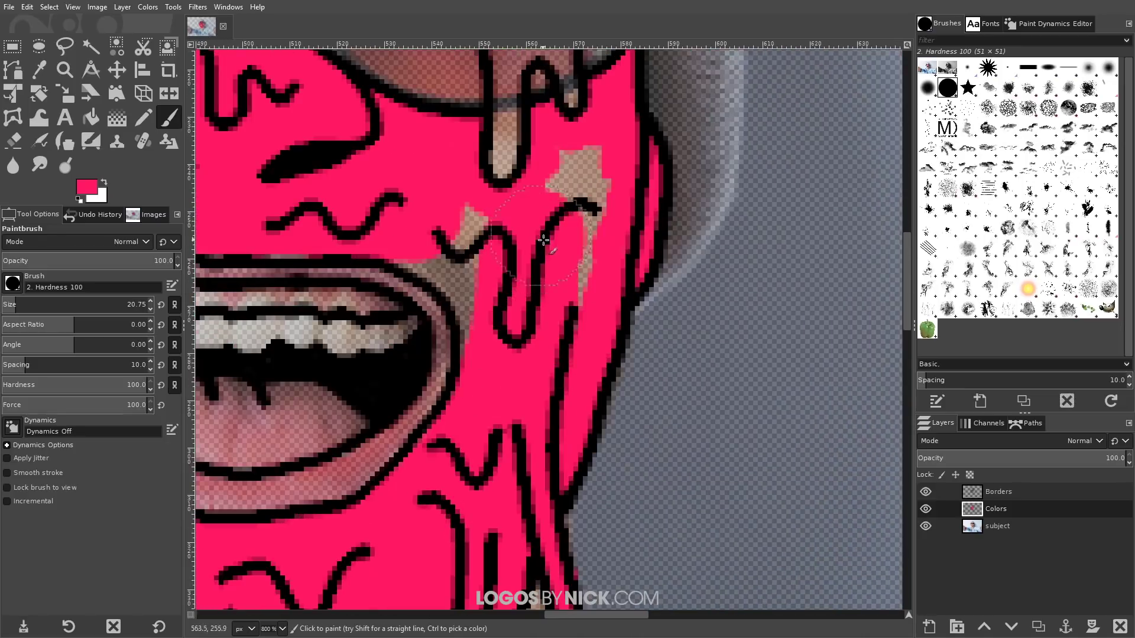
{"action": "left_click_drag", "start_coordinate": [543, 240], "coordinate": [461, 304]}
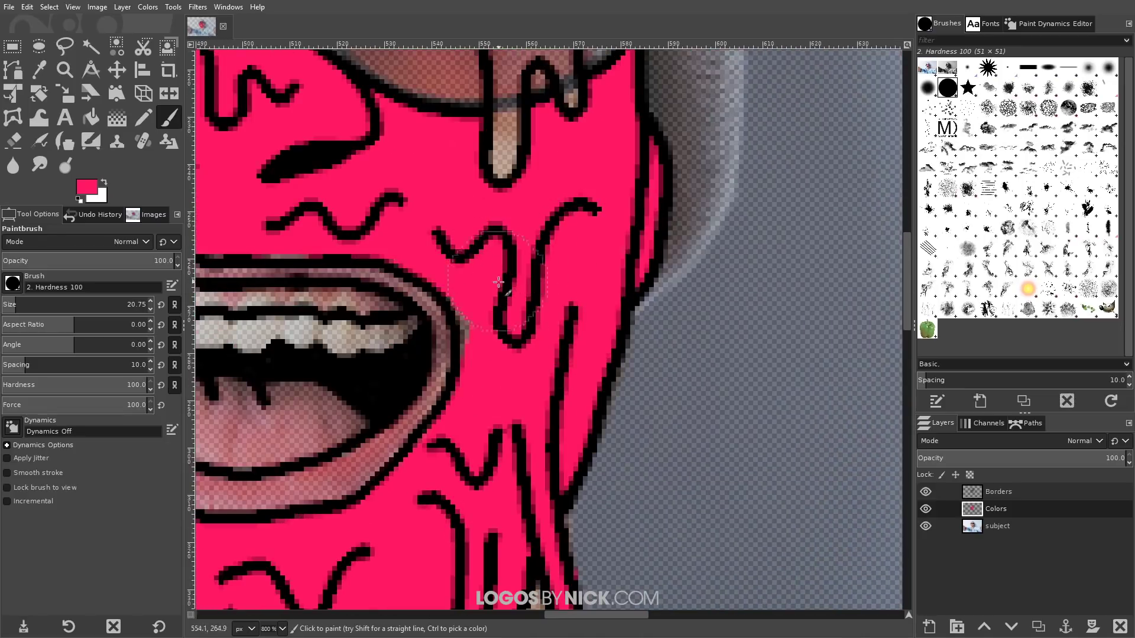
{"action": "scroll", "coordinate": [614, 394], "scroll_direction": "down", "scroll_amount": 4}
{"action": "key", "text": "bracketleft"}
{"action": "key", "text": "bracketleft"}
{"action": "key", "text": "bracketleft"}
{"action": "key", "text": "bracketleft"}
{"action": "key", "text": "bracketleft"}
{"action": "key", "text": "bracketleft"}
{"action": "key", "text": "bracketleft"}
{"action": "key", "text": "bracketleft"}
{"action": "key", "text": "bracketleft"}
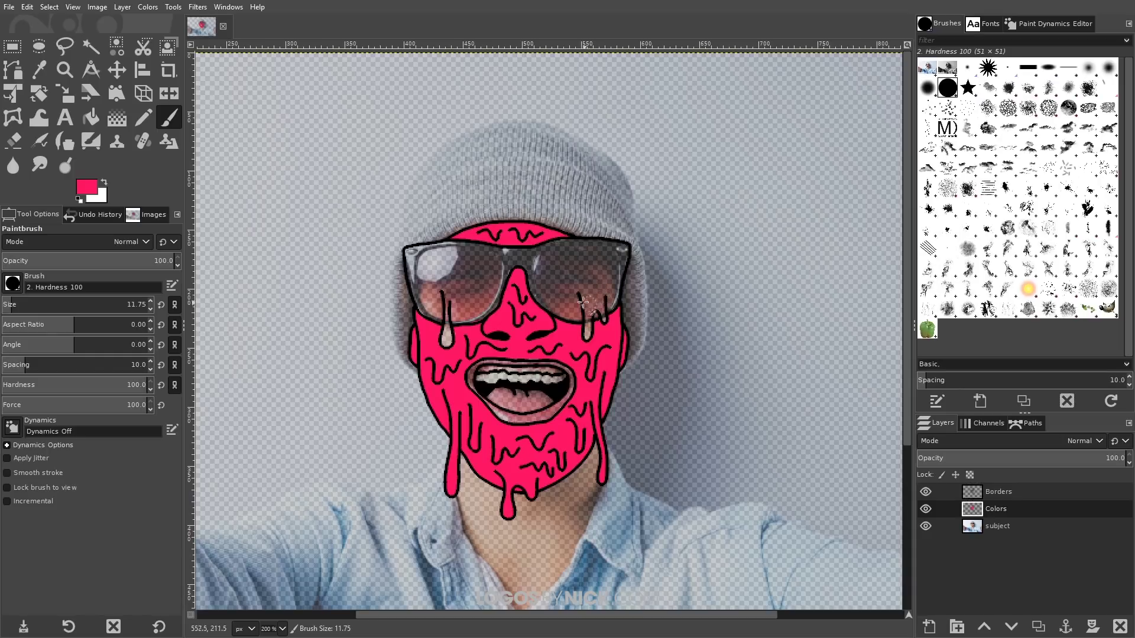
Step: Set the paint colour to cyan 00d3ff and paint both sunglass lenses cyan
{"action": "left_click", "coordinate": [95, 188]}
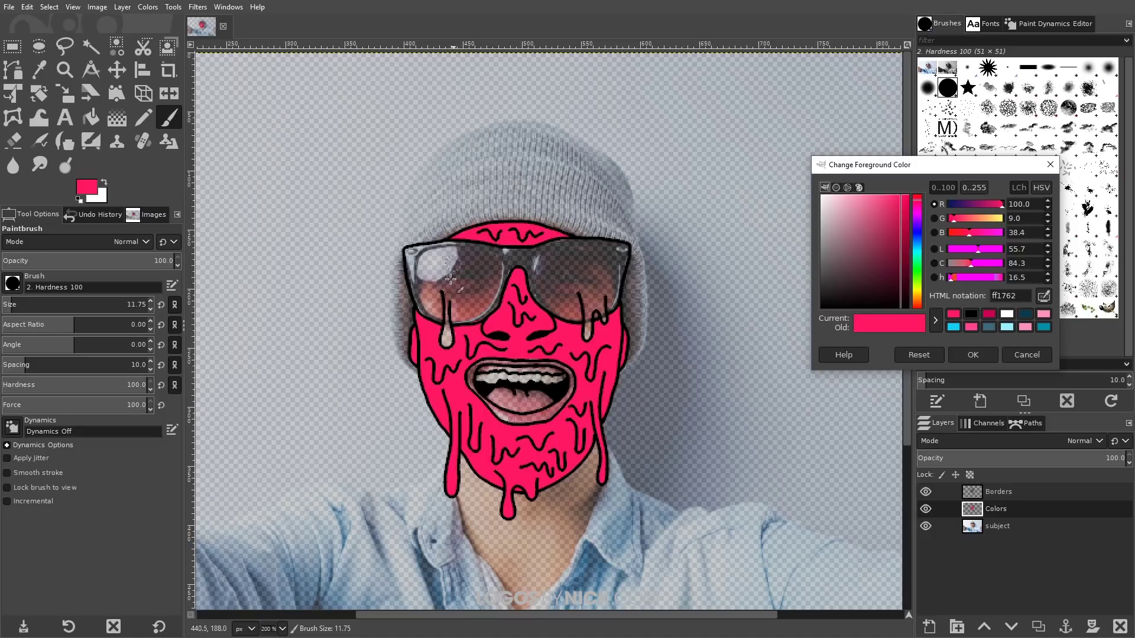
{"action": "left_click", "coordinate": [916, 247]}
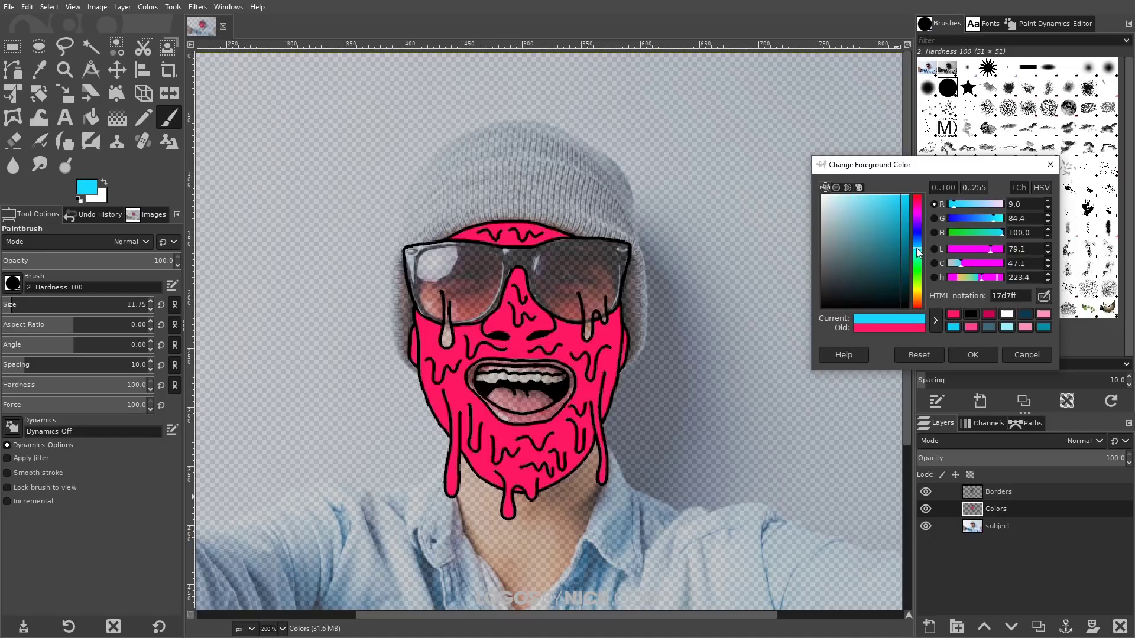
{"action": "left_click", "coordinate": [973, 355]}
{"action": "scroll", "coordinate": [485, 272], "scroll_direction": "up", "scroll_amount": 4}
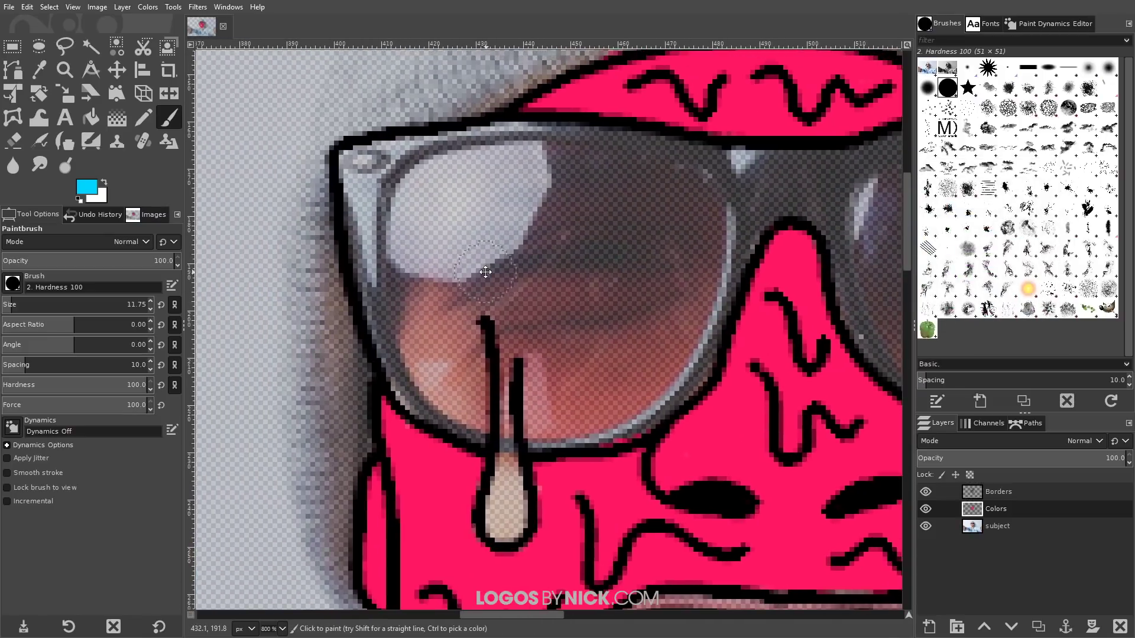
{"action": "mouse_move", "coordinate": [372, 182]}
{"action": "left_mouse_down"}
{"action": "mouse_move", "coordinate": [368, 172]}
{"action": "mouse_move", "coordinate": [388, 168]}
{"action": "mouse_move", "coordinate": [524, 168]}
{"action": "left_mouse_up"}
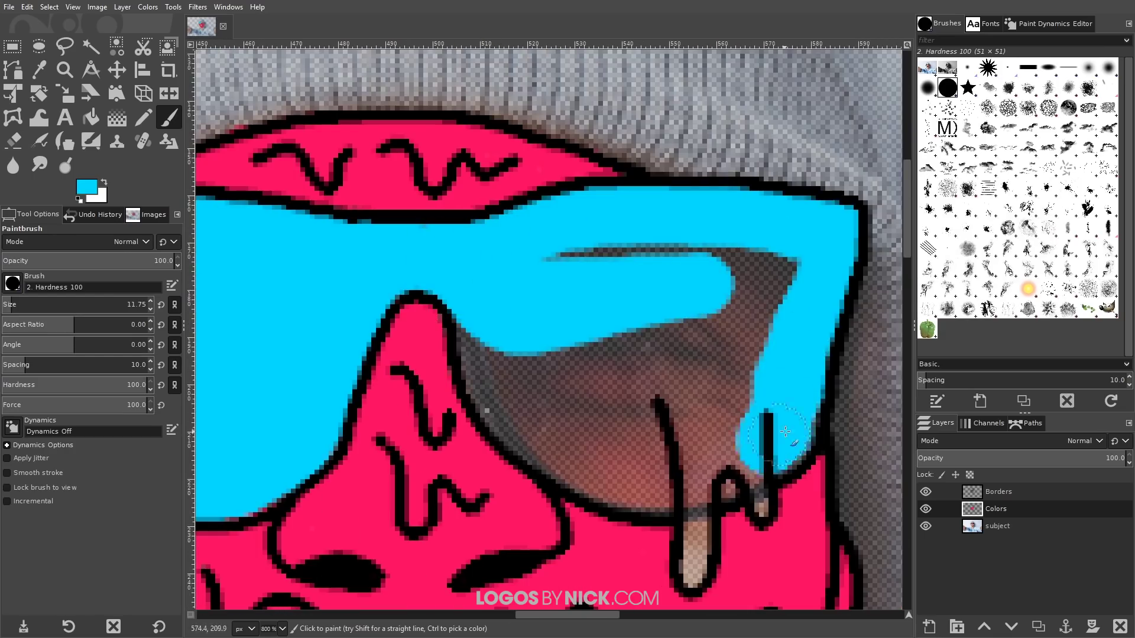
{"action": "left_click_drag", "start_coordinate": [532, 461], "coordinate": [688, 367]}
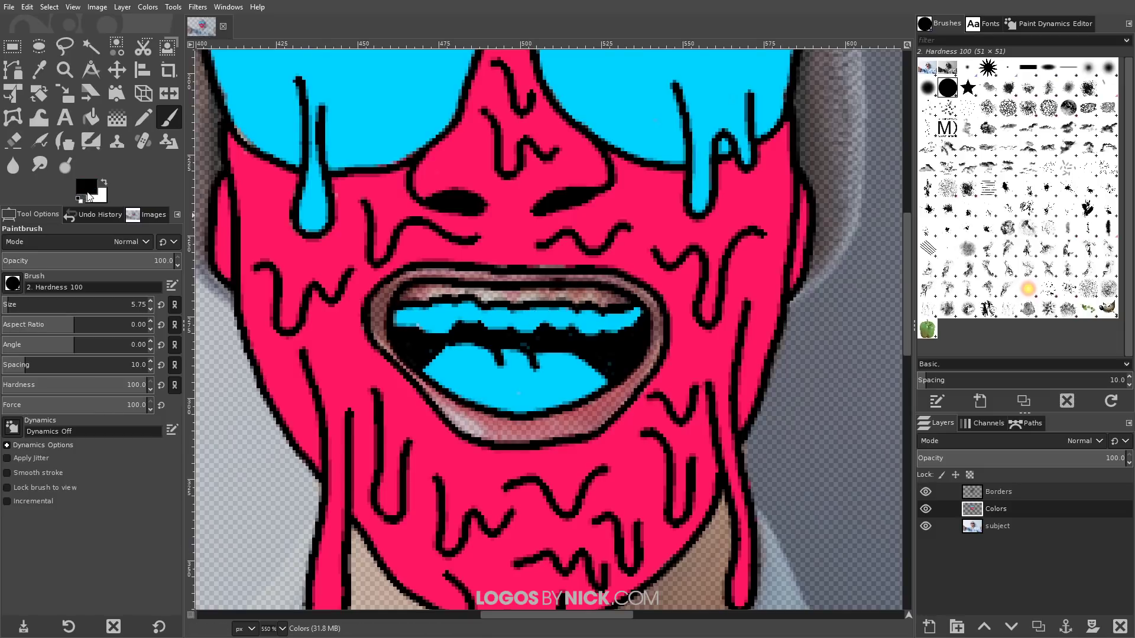
Step: Sample the cyan paint and darken it to a dark teal (about 00576a) as the foreground colour
{"action": "left_click", "coordinate": [87, 193]}
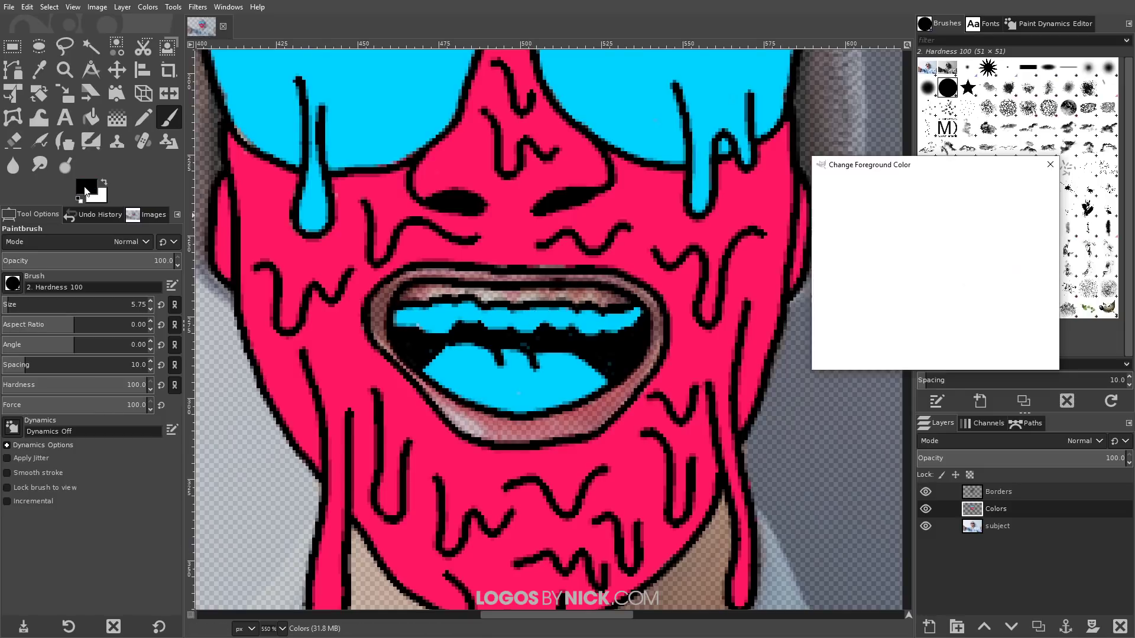
{"action": "left_click", "coordinate": [1050, 165]}
{"action": "left_click", "coordinate": [41, 67]}
{"action": "left_click", "coordinate": [331, 90]}
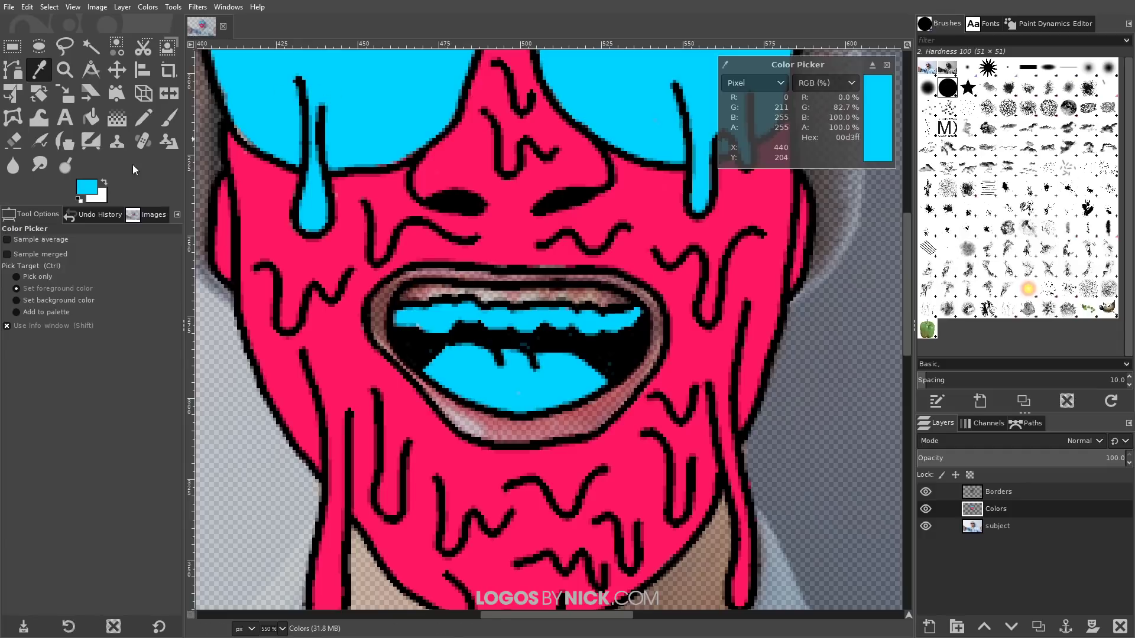
{"action": "left_click", "coordinate": [97, 185]}
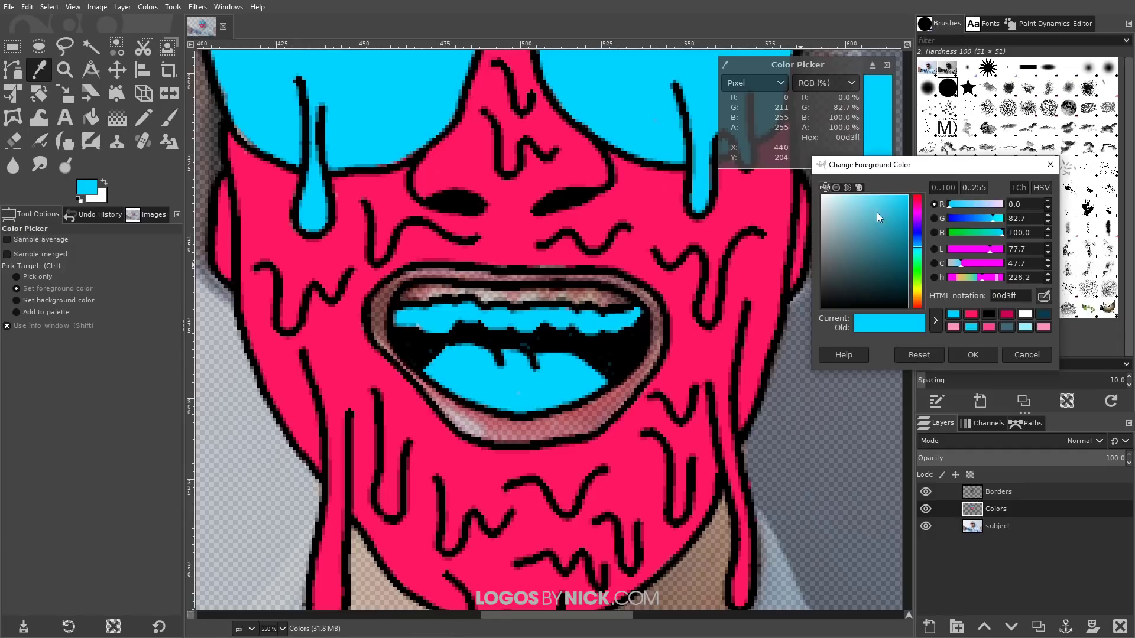
{"action": "mouse_move", "coordinate": [899, 205]}
{"action": "left_mouse_down"}
{"action": "mouse_move", "coordinate": [913, 251]}
{"action": "mouse_move", "coordinate": [932, 261]}
{"action": "left_mouse_up"}
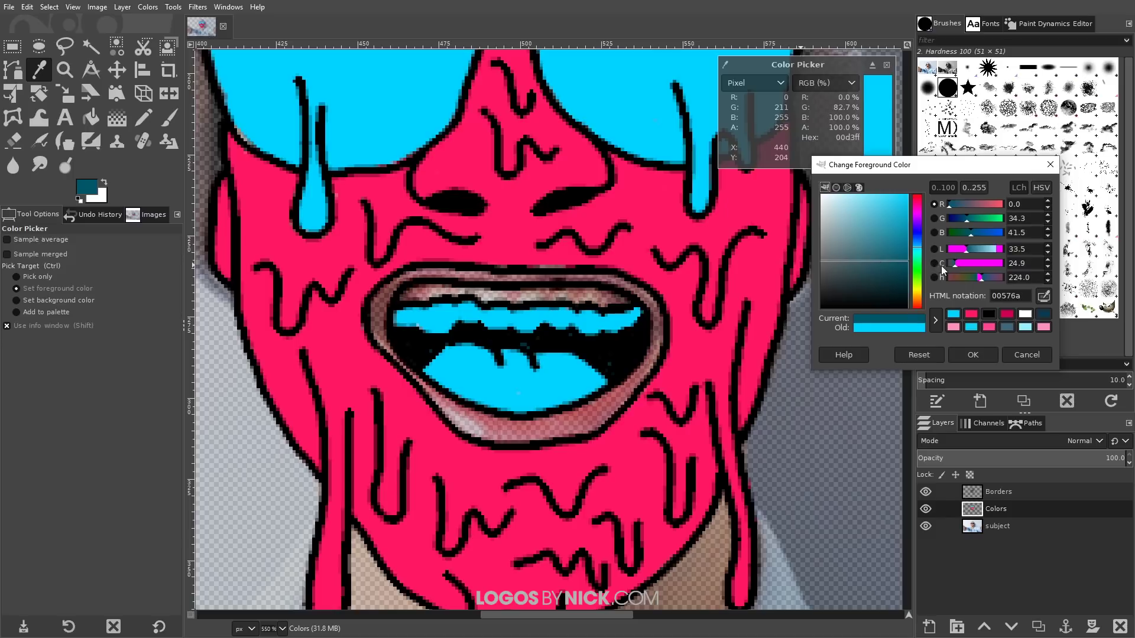
{"action": "left_click", "coordinate": [974, 354]}
Step: Paint the upper lip, lower lip corner and remaining lip gaps dark teal with the Paintbrush
{"action": "key", "text": "p"}
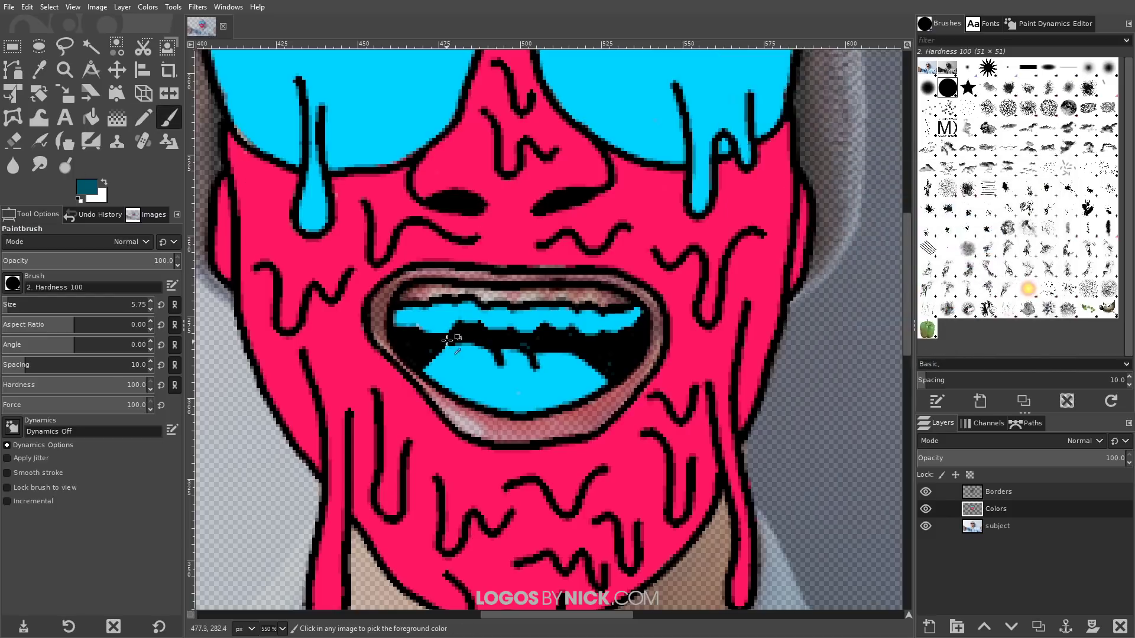
{"action": "scroll", "coordinate": [451, 330], "scroll_direction": "up", "scroll_amount": 5}
{"action": "scroll", "coordinate": [414, 242], "scroll_direction": "down", "scroll_amount": 3}
{"action": "scroll", "coordinate": [385, 248], "scroll_direction": "up", "scroll_amount": 3}
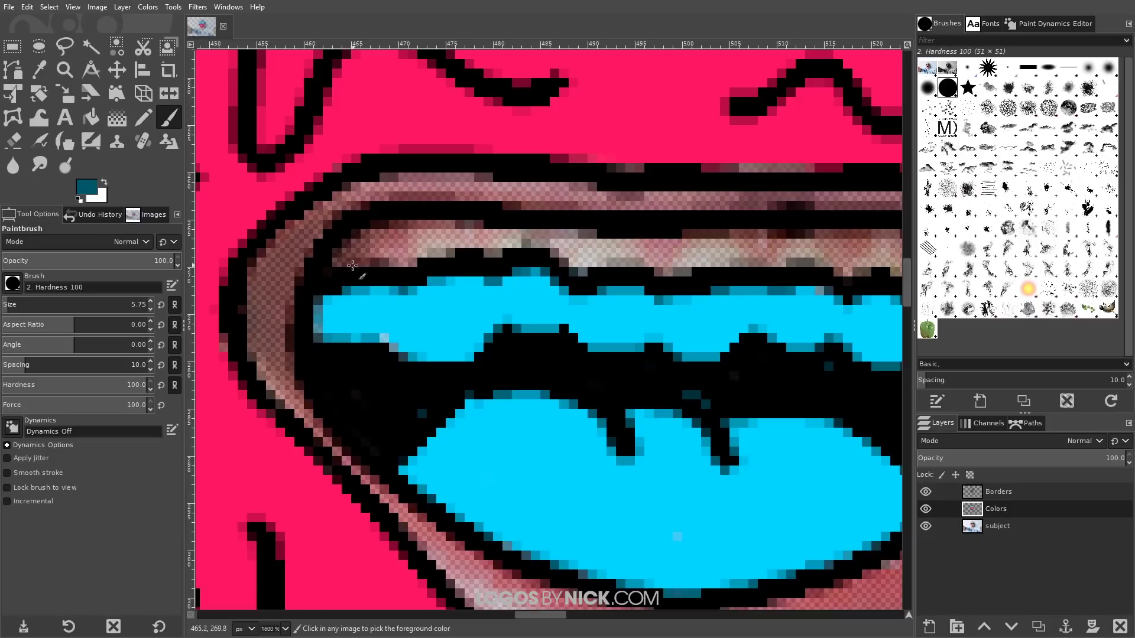
{"action": "left_click_drag", "start_coordinate": [382, 189], "coordinate": [275, 269]}
{"action": "left_click_drag", "start_coordinate": [331, 204], "coordinate": [762, 236]}
{"action": "left_click_drag", "start_coordinate": [431, 260], "coordinate": [707, 520]}
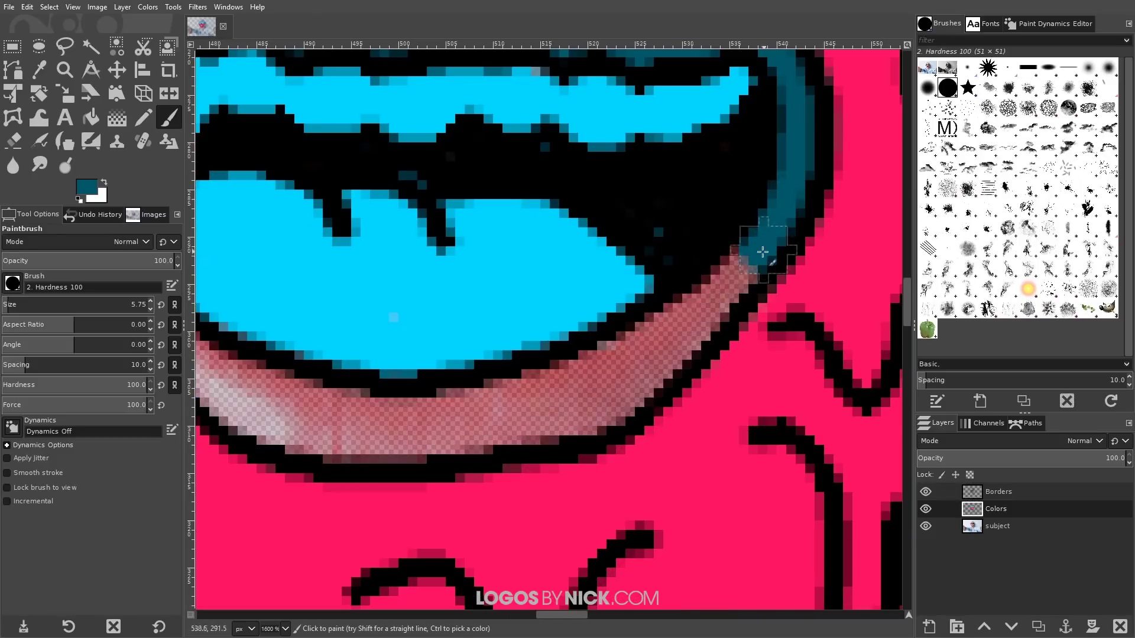
{"action": "left_click_drag", "start_coordinate": [755, 258], "coordinate": [307, 407]}
{"action": "mouse_move", "coordinate": [606, 387]}
{"action": "left_mouse_down"}
{"action": "mouse_move", "coordinate": [436, 322]}
{"action": "mouse_move", "coordinate": [476, 441]}
{"action": "left_mouse_up"}
{"action": "scroll", "coordinate": [575, 357], "scroll_direction": "up", "scroll_amount": 1}
{"action": "left_click", "coordinate": [596, 260], "text": "ctrl"}
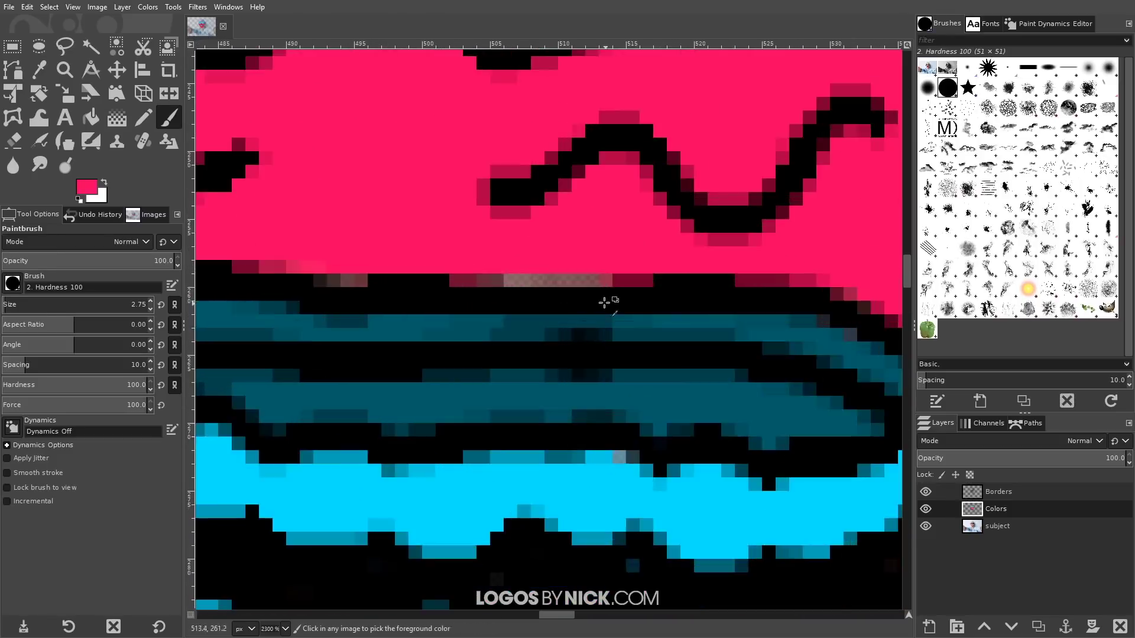
{"action": "key", "text": "bracketleft"}
{"action": "key", "text": "bracketleft"}
{"action": "key", "text": "bracketleft"}
{"action": "scroll", "coordinate": [567, 345], "scroll_direction": "down", "scroll_amount": 7}
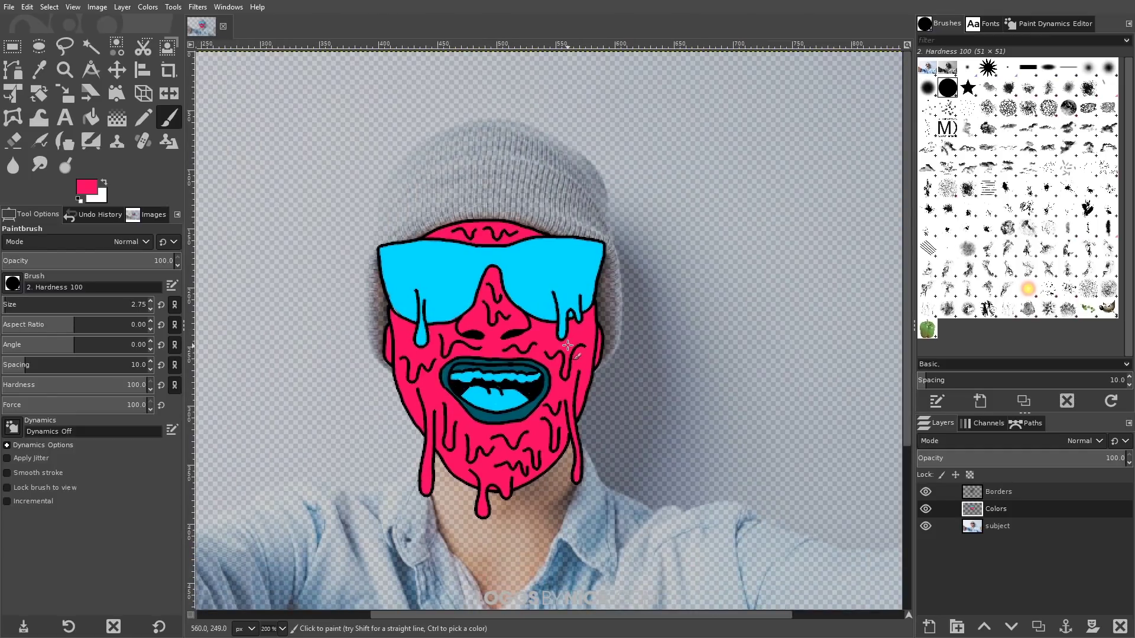
Step: Pick the face's hot pink with the Color Picker and darken it to crimson 8c002d
{"action": "scroll", "coordinate": [427, 409], "scroll_direction": "up", "scroll_amount": 1}
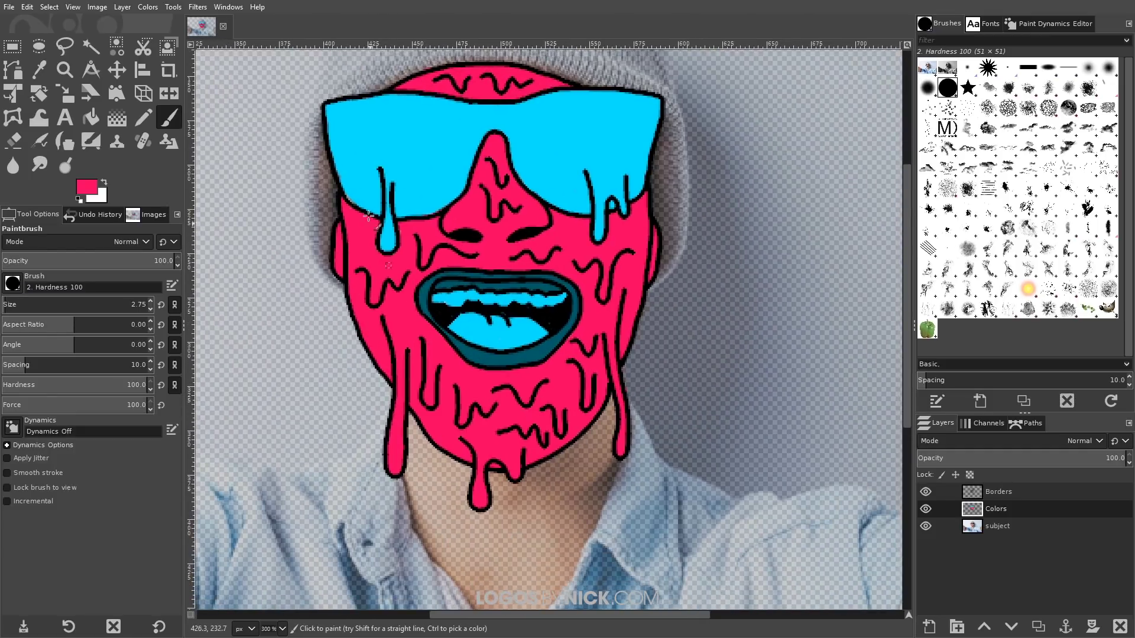
{"action": "scroll", "coordinate": [391, 348], "scroll_direction": "up", "scroll_amount": 1}
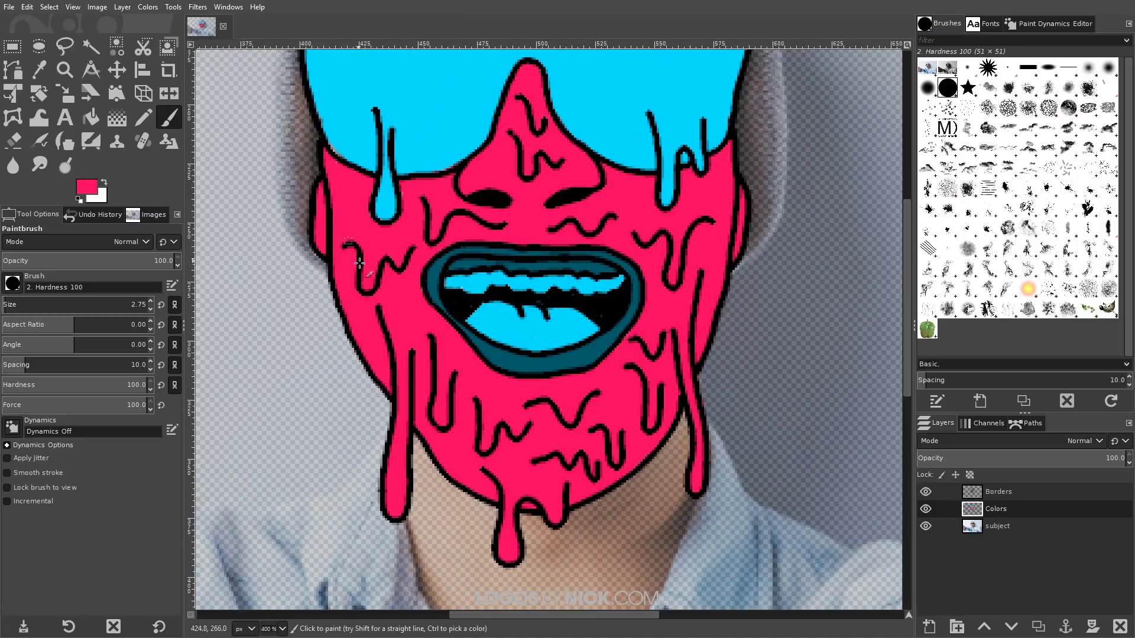
{"action": "left_click_drag", "start_coordinate": [494, 289], "coordinate": [479, 293]}
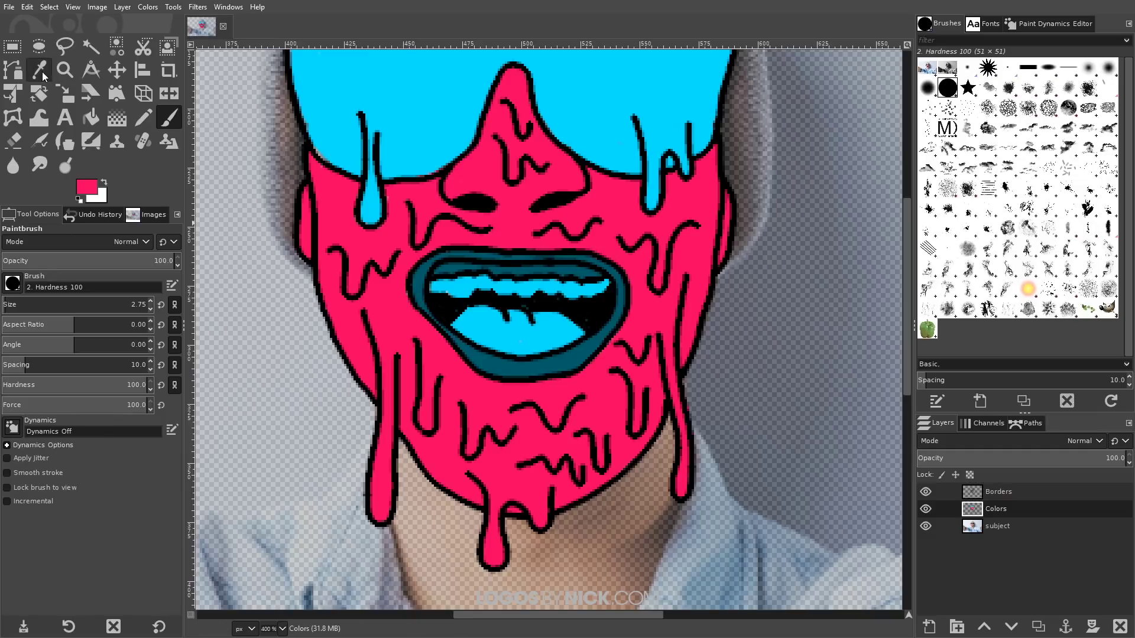
{"action": "key", "text": "o"}
{"action": "left_click", "coordinate": [508, 219]}
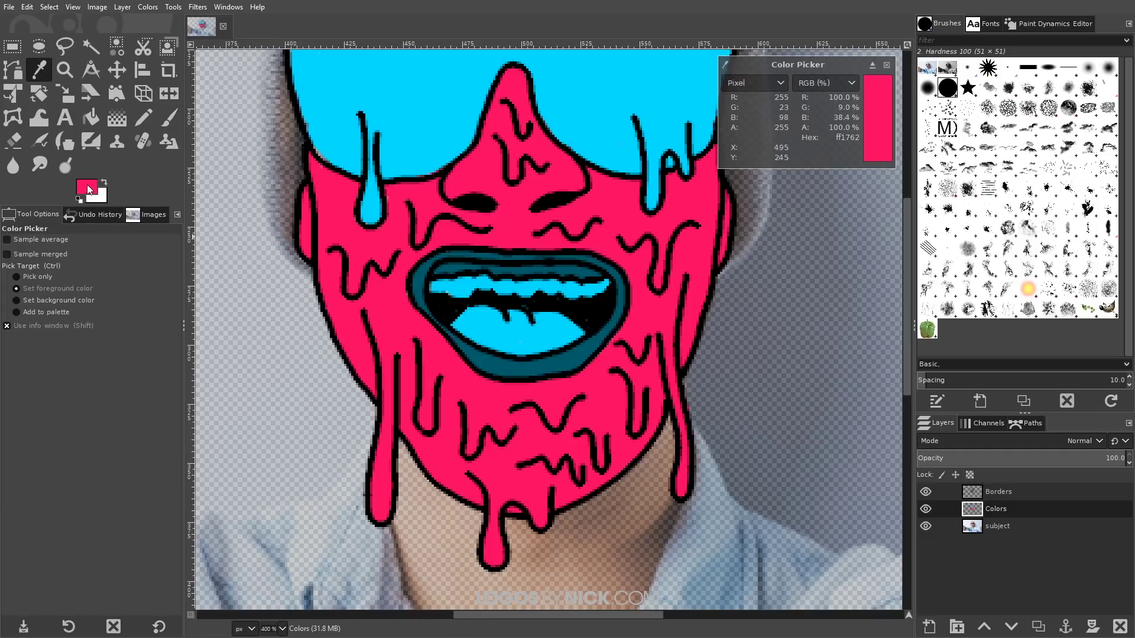
{"action": "left_click", "coordinate": [91, 188]}
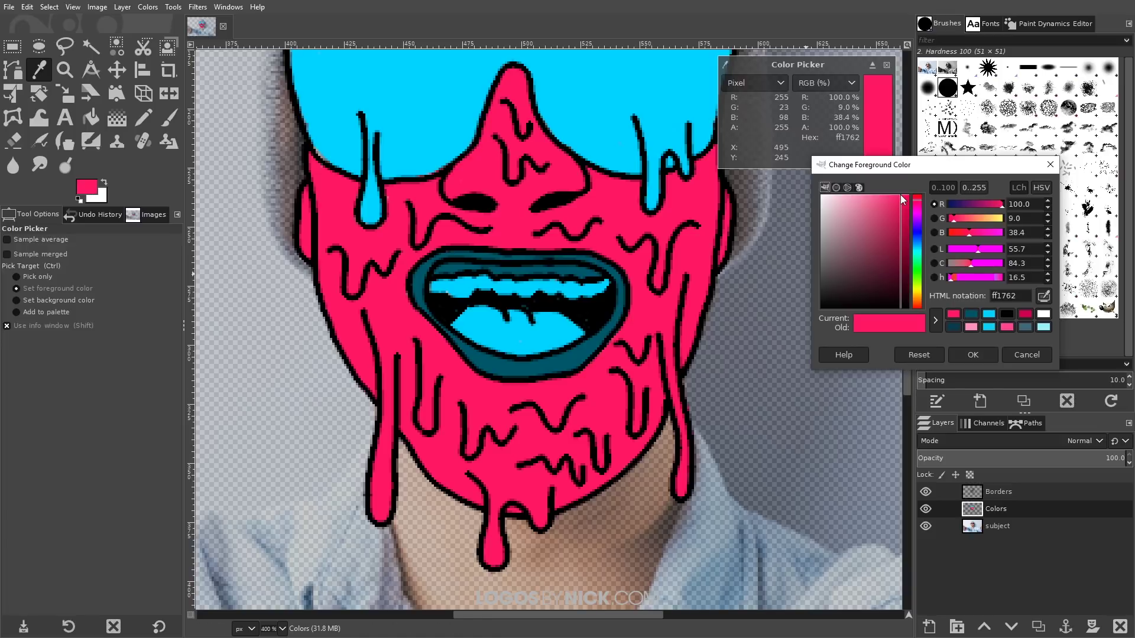
{"action": "mouse_move", "coordinate": [902, 200]}
{"action": "left_mouse_down"}
{"action": "mouse_move", "coordinate": [916, 266]}
{"action": "mouse_move", "coordinate": [913, 250]}
{"action": "left_mouse_up"}
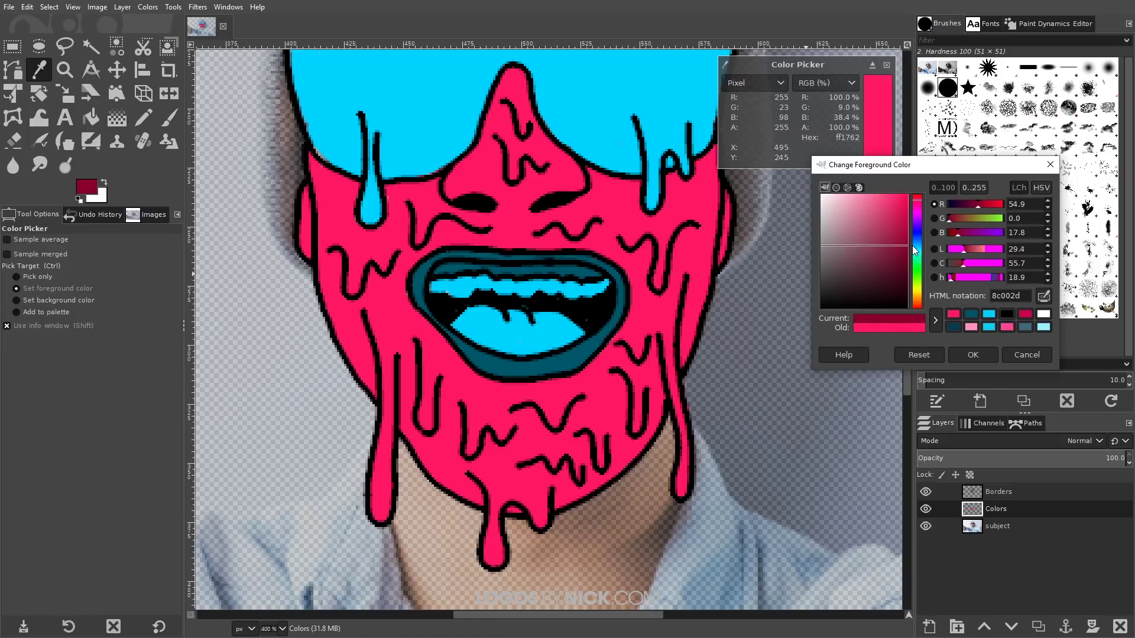
{"action": "left_click", "coordinate": [972, 355]}
Step: Shade crimson along the outline under the glasses and beside the cyan drip
{"action": "key", "text": "p"}
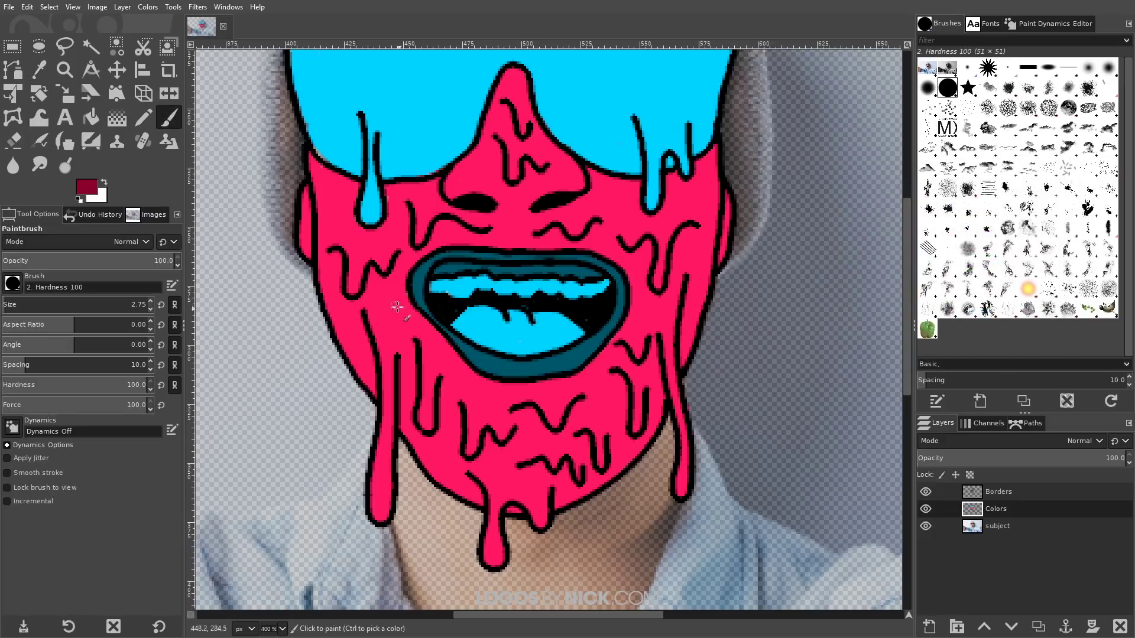
{"action": "scroll", "coordinate": [328, 208], "scroll_direction": "up", "scroll_amount": 3}
{"action": "left_click_drag", "start_coordinate": [326, 134], "coordinate": [335, 228]}
{"action": "key", "text": "]"}
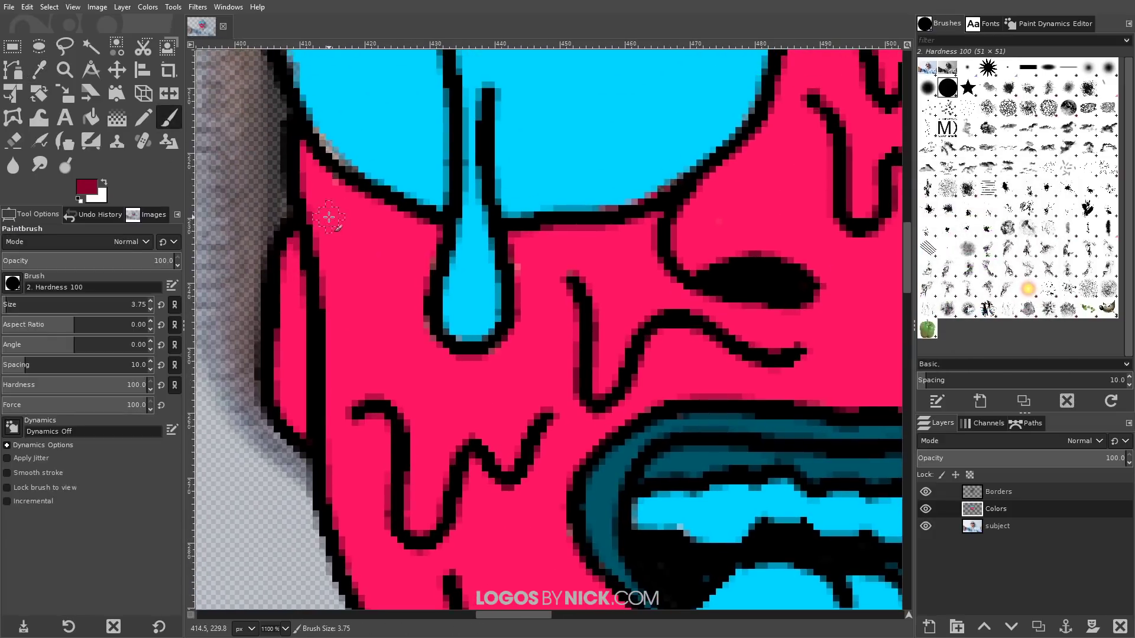
{"action": "scroll", "coordinate": [343, 237], "scroll_direction": "up", "scroll_amount": 1}
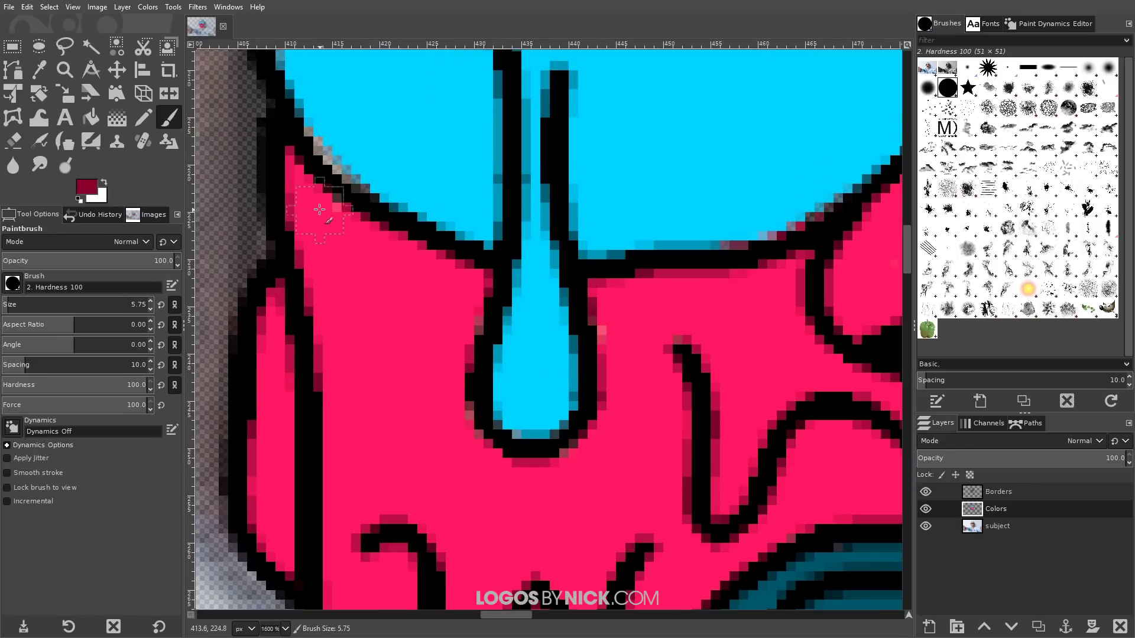
{"action": "mouse_move", "coordinate": [317, 208]}
{"action": "left_mouse_down"}
{"action": "mouse_move", "coordinate": [300, 177]}
{"action": "mouse_move", "coordinate": [308, 185]}
{"action": "left_mouse_up"}
{"action": "key", "text": "ctrl+z"}
{"action": "mouse_move", "coordinate": [468, 286]}
{"action": "left_mouse_down"}
{"action": "mouse_move", "coordinate": [358, 231]}
{"action": "mouse_move", "coordinate": [298, 172]}
{"action": "left_mouse_up"}
{"action": "key", "text": "bracketleft"}
{"action": "key", "text": "bracketleft"}
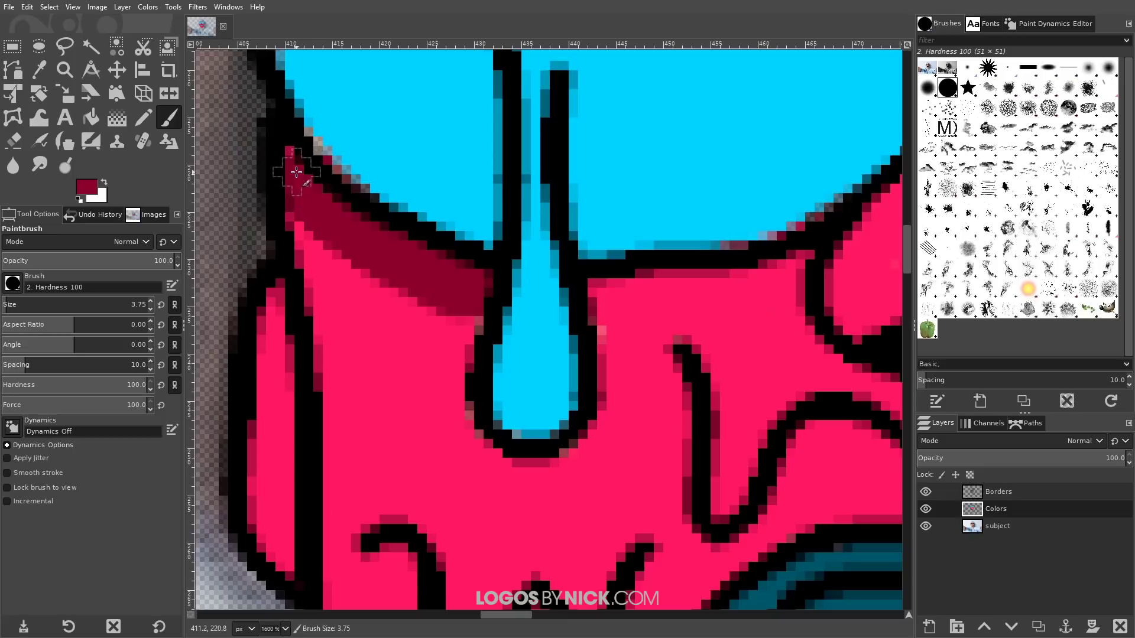
{"action": "mouse_move", "coordinate": [313, 246]}
{"action": "left_mouse_down"}
{"action": "mouse_move", "coordinate": [343, 354]}
{"action": "mouse_move", "coordinate": [329, 288]}
{"action": "mouse_move", "coordinate": [342, 330]}
{"action": "mouse_move", "coordinate": [383, 257]}
{"action": "mouse_move", "coordinate": [355, 312]}
{"action": "mouse_move", "coordinate": [402, 295]}
{"action": "left_mouse_up"}
{"action": "mouse_move", "coordinate": [474, 362]}
{"action": "left_mouse_down"}
{"action": "mouse_move", "coordinate": [410, 271]}
{"action": "mouse_move", "coordinate": [381, 201]}
{"action": "mouse_move", "coordinate": [380, 289]}
{"action": "mouse_move", "coordinate": [405, 324]}
{"action": "mouse_move", "coordinate": [456, 333]}
{"action": "mouse_move", "coordinate": [498, 317]}
{"action": "mouse_move", "coordinate": [511, 296]}
{"action": "mouse_move", "coordinate": [526, 245]}
{"action": "mouse_move", "coordinate": [516, 149]}
{"action": "mouse_move", "coordinate": [635, 148]}
{"action": "mouse_move", "coordinate": [615, 153]}
{"action": "mouse_move", "coordinate": [724, 121]}
{"action": "left_mouse_up"}
Step: Shade crimson down the face's left edge, beside several drip lines and under the glasses near the nose
{"action": "mouse_move", "coordinate": [250, 214]}
{"action": "left_mouse_down"}
{"action": "mouse_move", "coordinate": [257, 389]}
{"action": "mouse_move", "coordinate": [290, 407]}
{"action": "mouse_move", "coordinate": [269, 134]}
{"action": "mouse_move", "coordinate": [292, 305]}
{"action": "mouse_move", "coordinate": [312, 142]}
{"action": "mouse_move", "coordinate": [304, 168]}
{"action": "mouse_move", "coordinate": [335, 165]}
{"action": "mouse_move", "coordinate": [329, 155]}
{"action": "mouse_move", "coordinate": [314, 172]}
{"action": "mouse_move", "coordinate": [332, 188]}
{"action": "mouse_move", "coordinate": [326, 259]}
{"action": "mouse_move", "coordinate": [346, 333]}
{"action": "mouse_move", "coordinate": [382, 345]}
{"action": "mouse_move", "coordinate": [448, 332]}
{"action": "mouse_move", "coordinate": [472, 218]}
{"action": "mouse_move", "coordinate": [491, 253]}
{"action": "mouse_move", "coordinate": [527, 265]}
{"action": "mouse_move", "coordinate": [558, 230]}
{"action": "mouse_move", "coordinate": [582, 148]}
{"action": "left_mouse_up"}
{"action": "scroll", "coordinate": [582, 147], "scroll_direction": "down", "scroll_amount": 6}
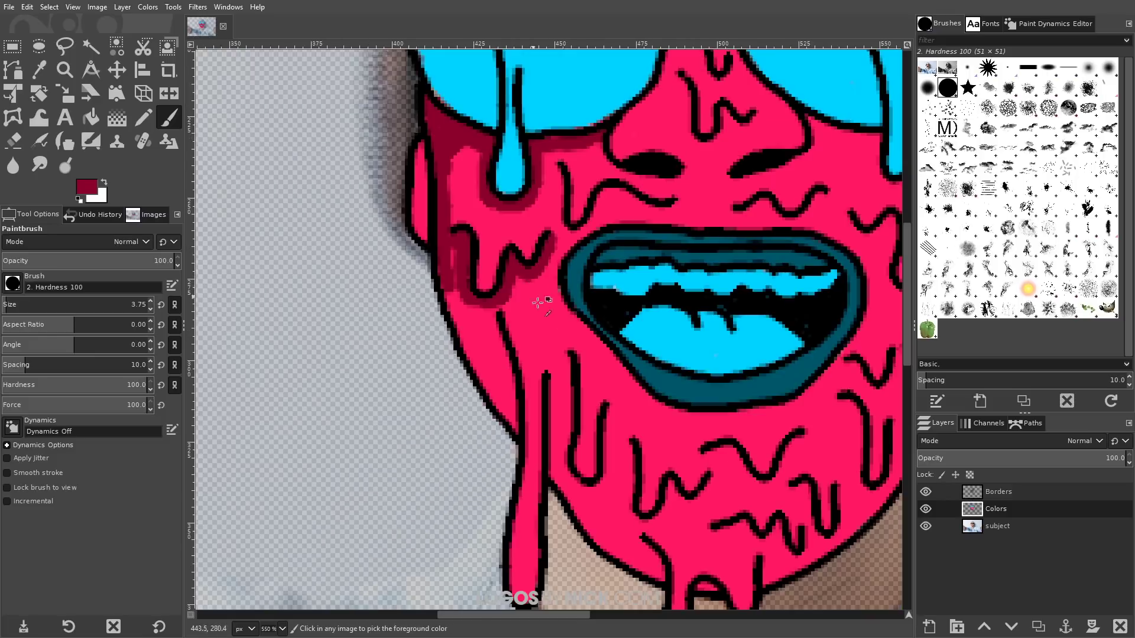
{"action": "scroll", "coordinate": [508, 408], "scroll_direction": "up", "scroll_amount": 4}
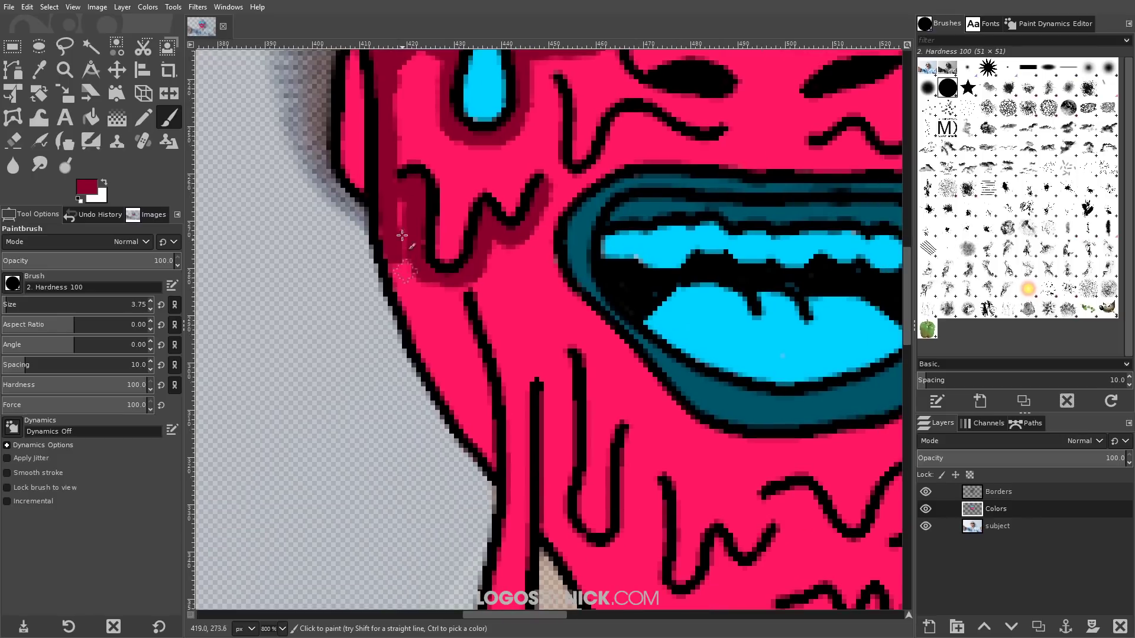
{"action": "mouse_move", "coordinate": [401, 189]}
{"action": "left_mouse_down"}
{"action": "mouse_move", "coordinate": [397, 251]}
{"action": "mouse_move", "coordinate": [421, 319]}
{"action": "left_mouse_up"}
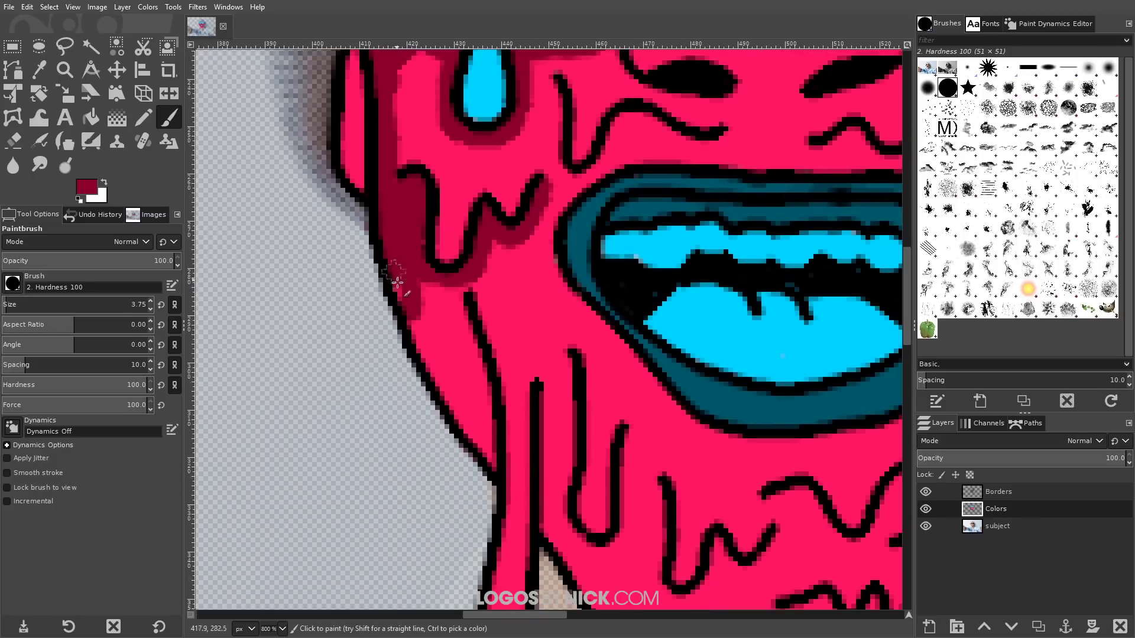
{"action": "mouse_move", "coordinate": [397, 283]}
{"action": "left_mouse_down"}
{"action": "mouse_move", "coordinate": [414, 333]}
{"action": "mouse_move", "coordinate": [488, 455]}
{"action": "left_mouse_up"}
{"action": "scroll", "coordinate": [435, 275], "scroll_direction": "up", "scroll_amount": 1}
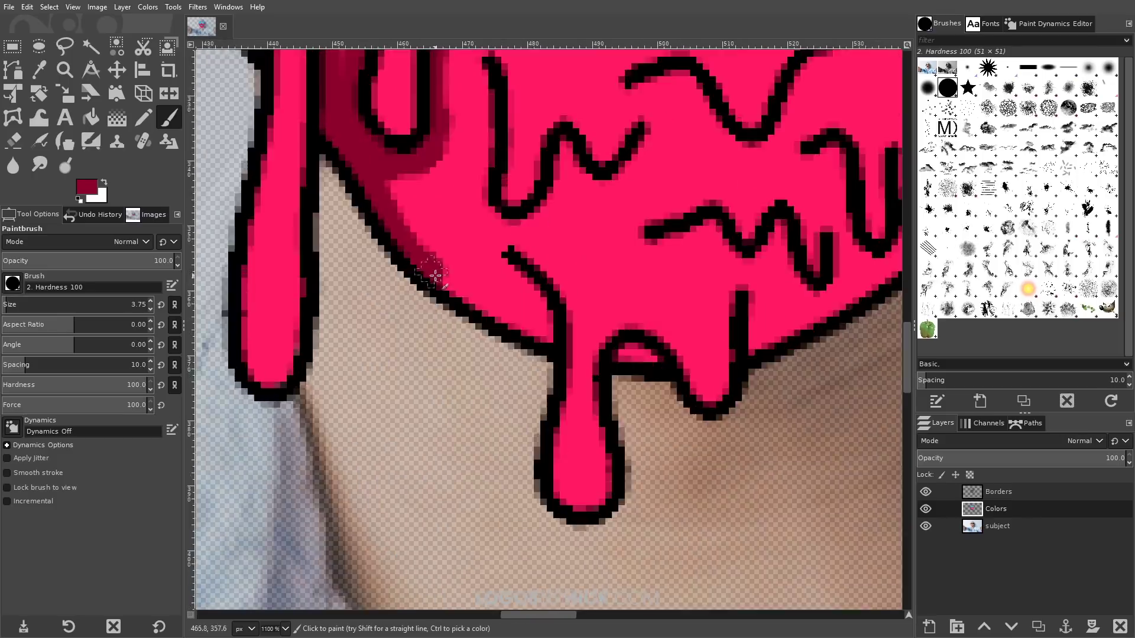
{"action": "left_click_drag", "start_coordinate": [435, 275], "coordinate": [547, 334]}
{"action": "scroll", "coordinate": [569, 406], "scroll_direction": "down", "scroll_amount": 2}
{"action": "scroll", "coordinate": [569, 405], "scroll_direction": "up", "scroll_amount": 3}
{"action": "left_click_drag", "start_coordinate": [393, 215], "coordinate": [438, 307]}
{"action": "scroll", "coordinate": [438, 306], "scroll_direction": "down", "scroll_amount": 2}
{"action": "left_click_drag", "start_coordinate": [561, 207], "coordinate": [557, 321]}
{"action": "scroll", "coordinate": [557, 321], "scroll_direction": "up", "scroll_amount": 3}
{"action": "left_click_drag", "start_coordinate": [290, 172], "coordinate": [763, 200]}
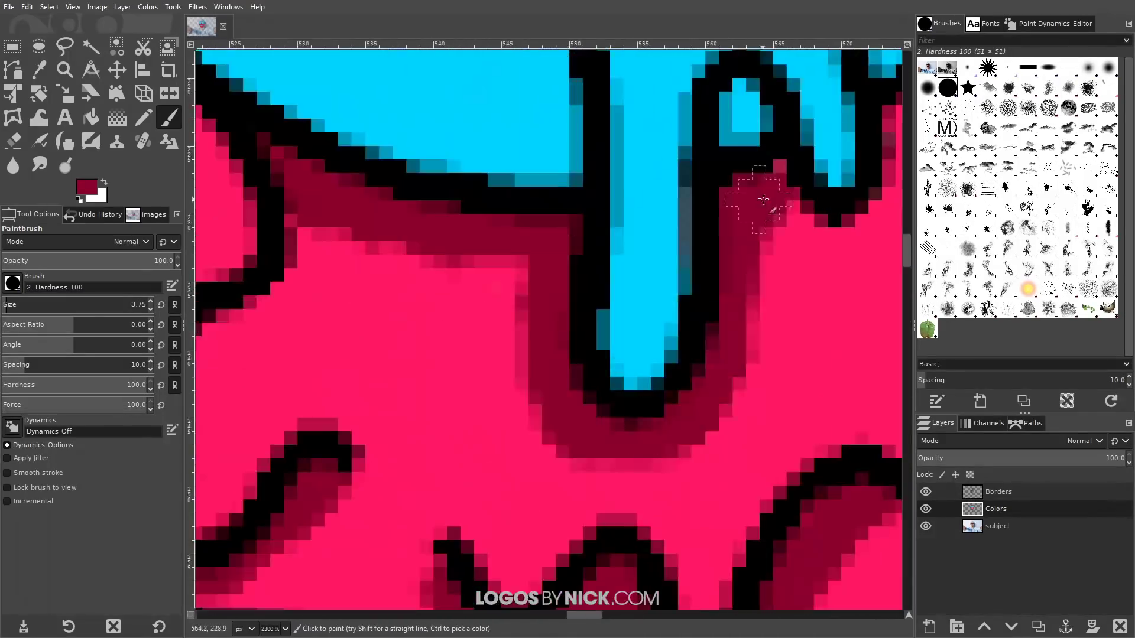
{"action": "scroll", "coordinate": [763, 199], "scroll_direction": "down", "scroll_amount": 8}
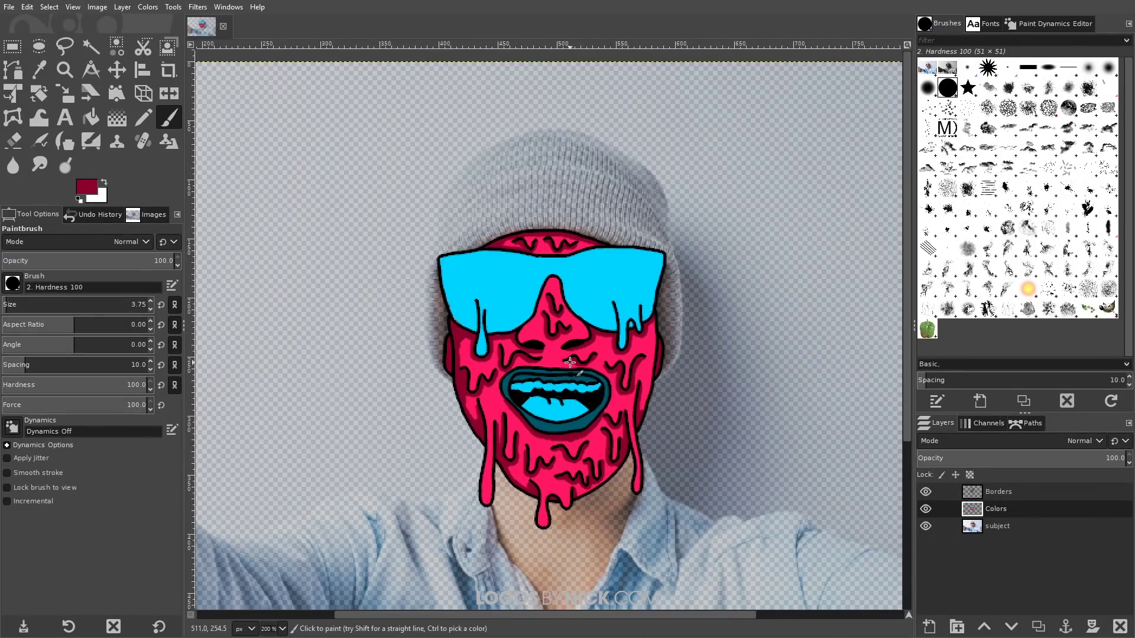
Step: Sample the glasses' cyan and darken it to a deep teal, 0084a0, for lens shading
{"action": "left_click", "coordinate": [42, 68]}
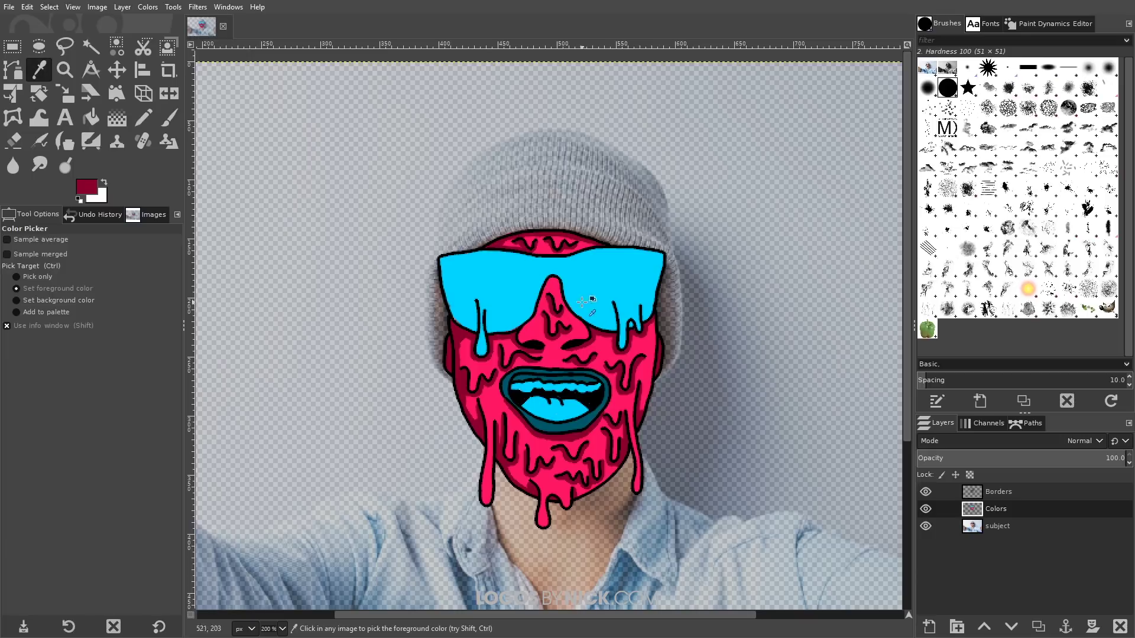
{"action": "left_click", "coordinate": [495, 278]}
{"action": "left_click", "coordinate": [89, 188]}
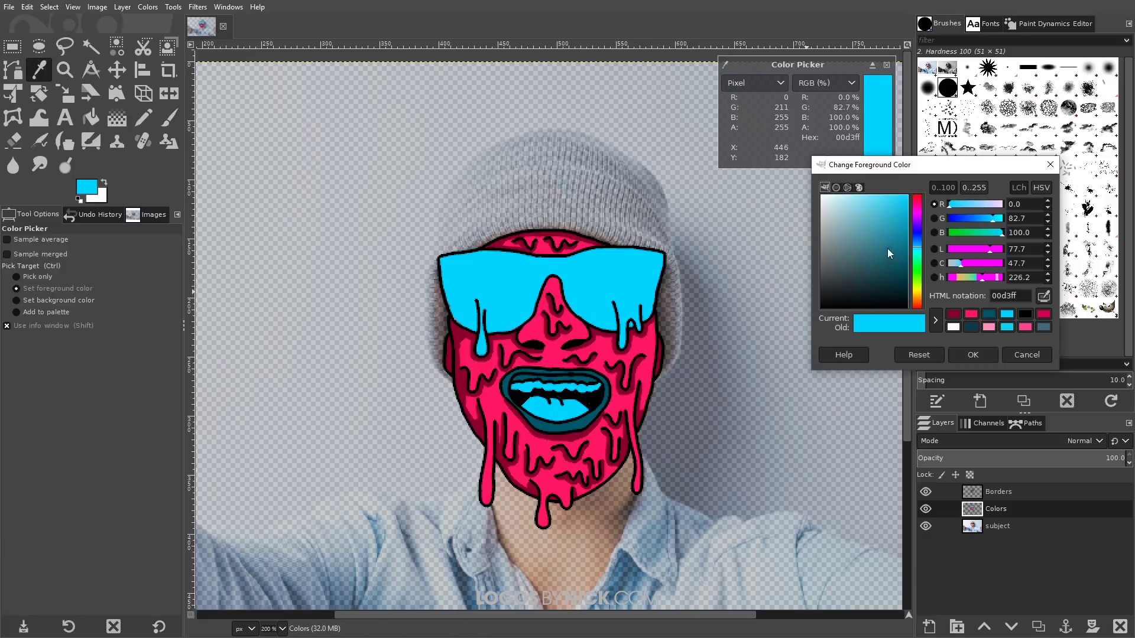
{"action": "left_click_drag", "start_coordinate": [903, 197], "coordinate": [925, 236]}
{"action": "left_click", "coordinate": [972, 355]}
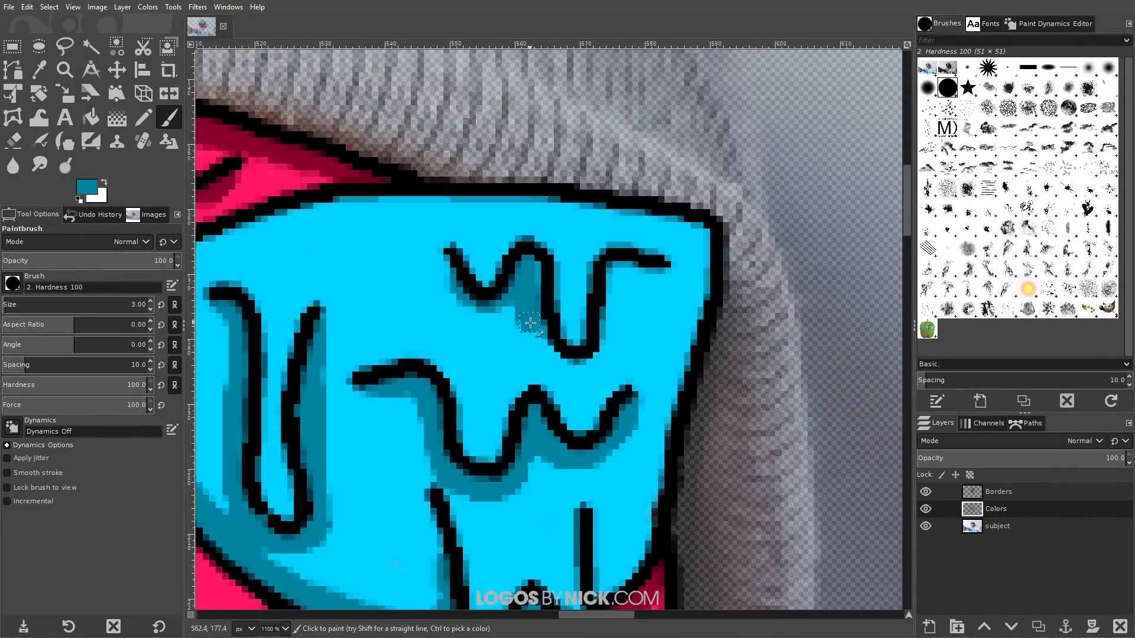
{"action": "key", "text": "2"}
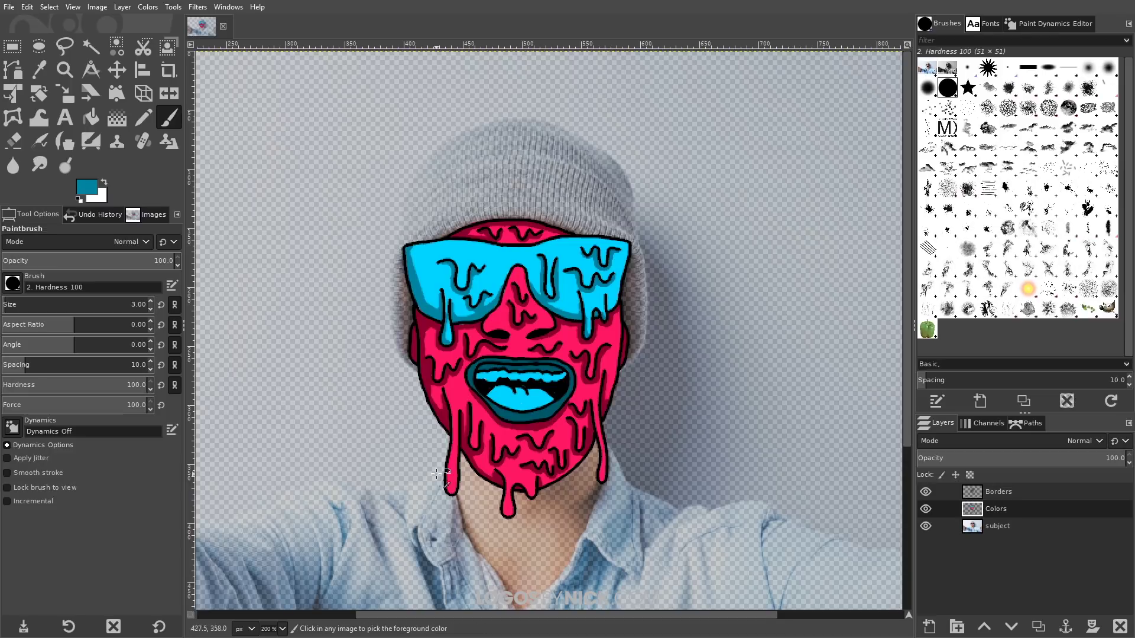
{"action": "scroll", "coordinate": [436, 474], "scroll_direction": "up", "scroll_amount": 1}
{"action": "left_click_drag", "start_coordinate": [580, 367], "coordinate": [551, 383]}
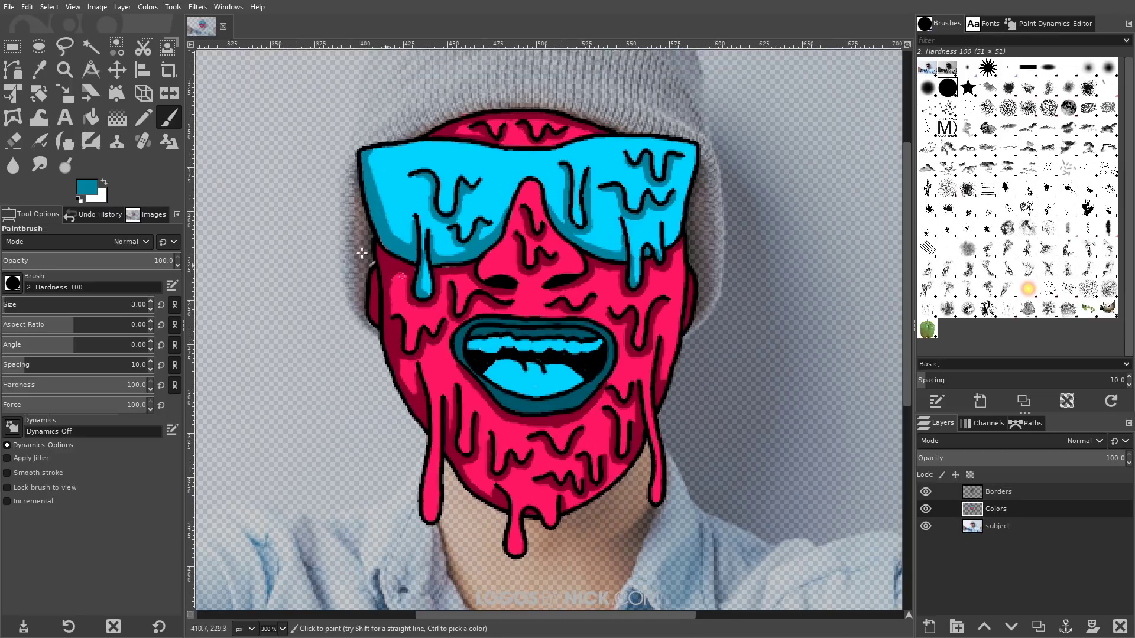
Step: Sample the pink skin and lighten it into a light pink highlight colour
{"action": "left_click", "coordinate": [36, 76]}
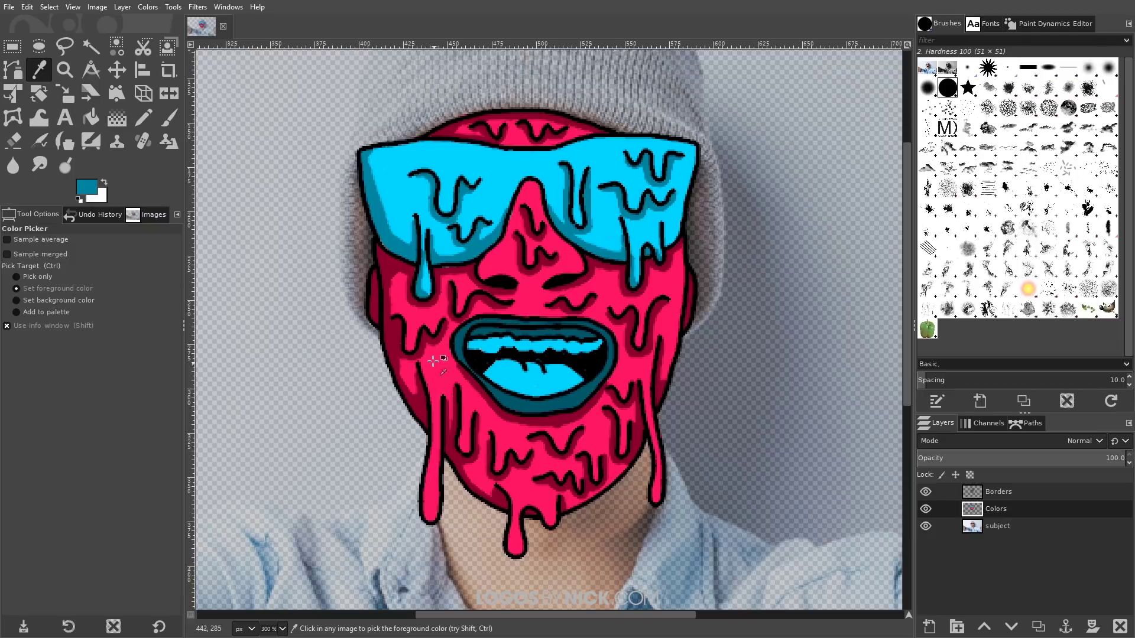
{"action": "left_click", "coordinate": [438, 370]}
{"action": "left_click", "coordinate": [89, 187]}
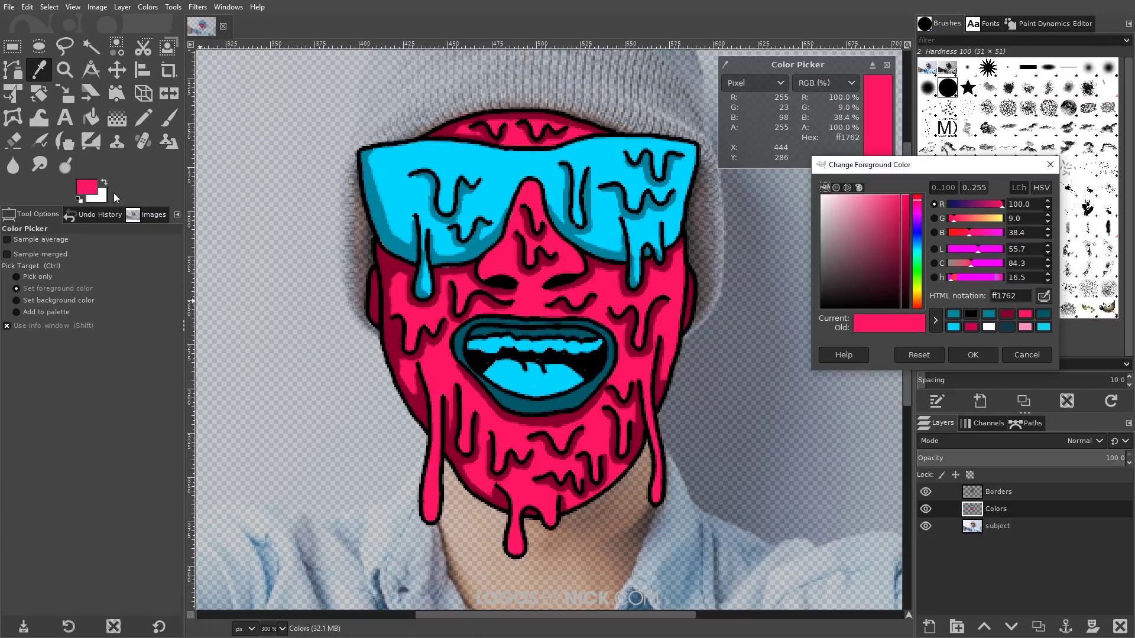
{"action": "left_click_drag", "start_coordinate": [899, 195], "coordinate": [864, 184]}
{"action": "left_click", "coordinate": [987, 355]}
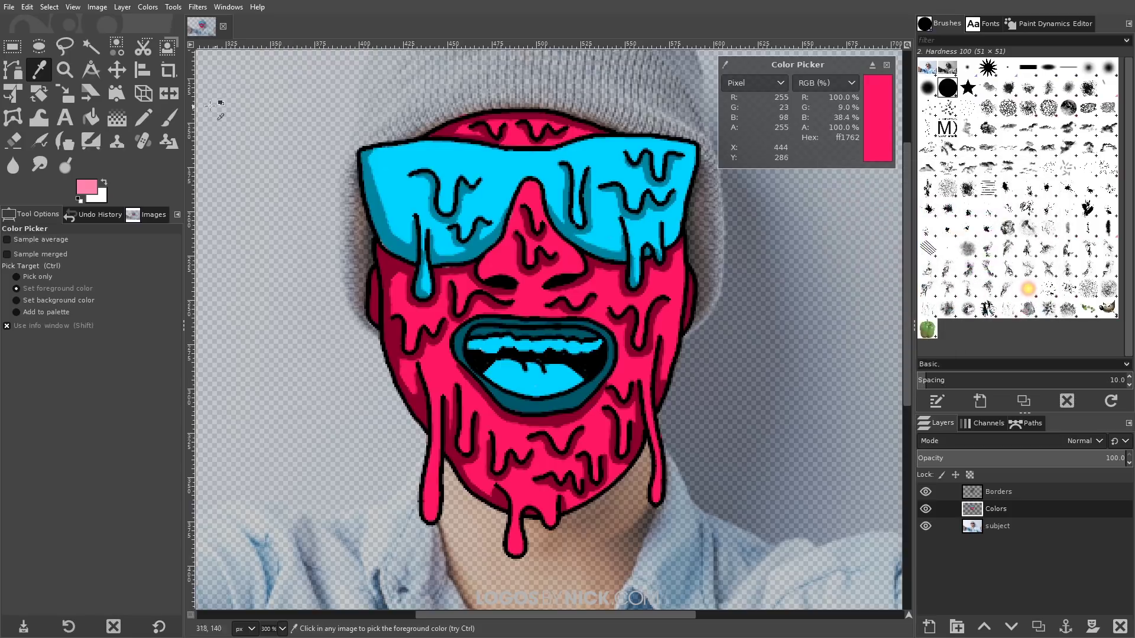
{"action": "key", "text": "p"}
Step: Paint light-pink highlights along the edges of several drips, then reduce the brush size to 2
{"action": "scroll", "coordinate": [483, 440], "scroll_direction": "up", "scroll_amount": 1}
{"action": "scroll", "coordinate": [483, 440], "scroll_direction": "up", "scroll_amount": 1}
{"action": "scroll", "coordinate": [376, 203], "scroll_direction": "up", "scroll_amount": 2}
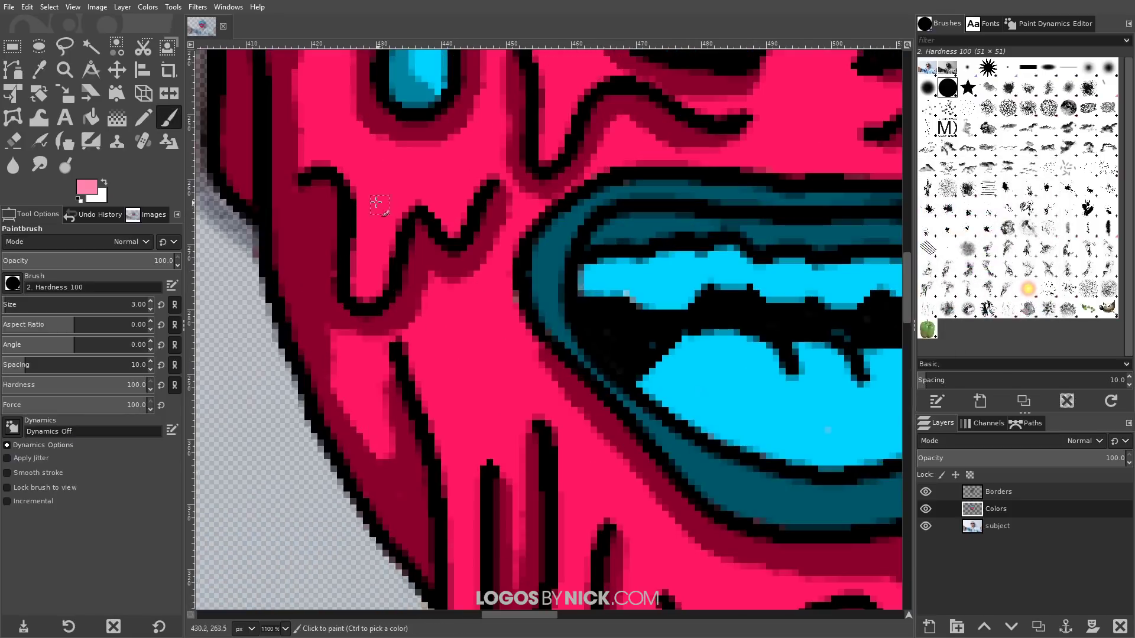
{"action": "mouse_move", "coordinate": [340, 174]}
{"action": "left_mouse_down"}
{"action": "mouse_move", "coordinate": [356, 198]}
{"action": "mouse_move", "coordinate": [364, 293]}
{"action": "left_mouse_up"}
{"action": "left_click_drag", "start_coordinate": [426, 200], "coordinate": [500, 431]}
{"action": "left_click_drag", "start_coordinate": [566, 359], "coordinate": [473, 291]}
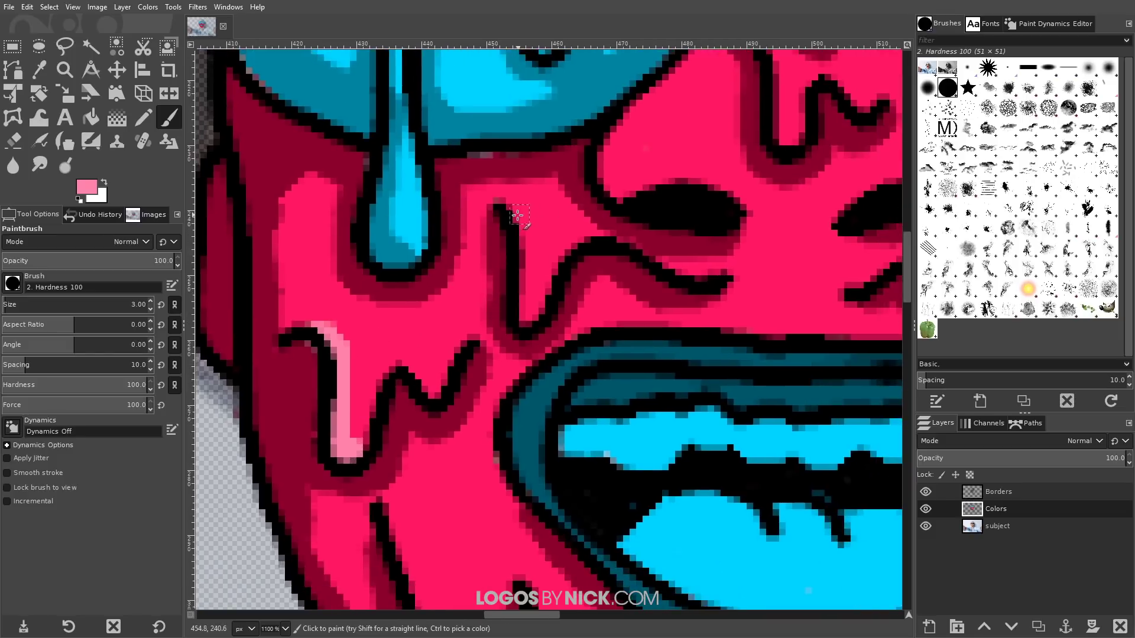
{"action": "left_click_drag", "start_coordinate": [518, 225], "coordinate": [529, 314]}
{"action": "left_click_drag", "start_coordinate": [591, 369], "coordinate": [458, 309]}
{"action": "scroll", "coordinate": [531, 204], "scroll_direction": "down", "scroll_amount": 10}
{"action": "scroll", "coordinate": [526, 202], "scroll_direction": "left", "scroll_amount": 4}
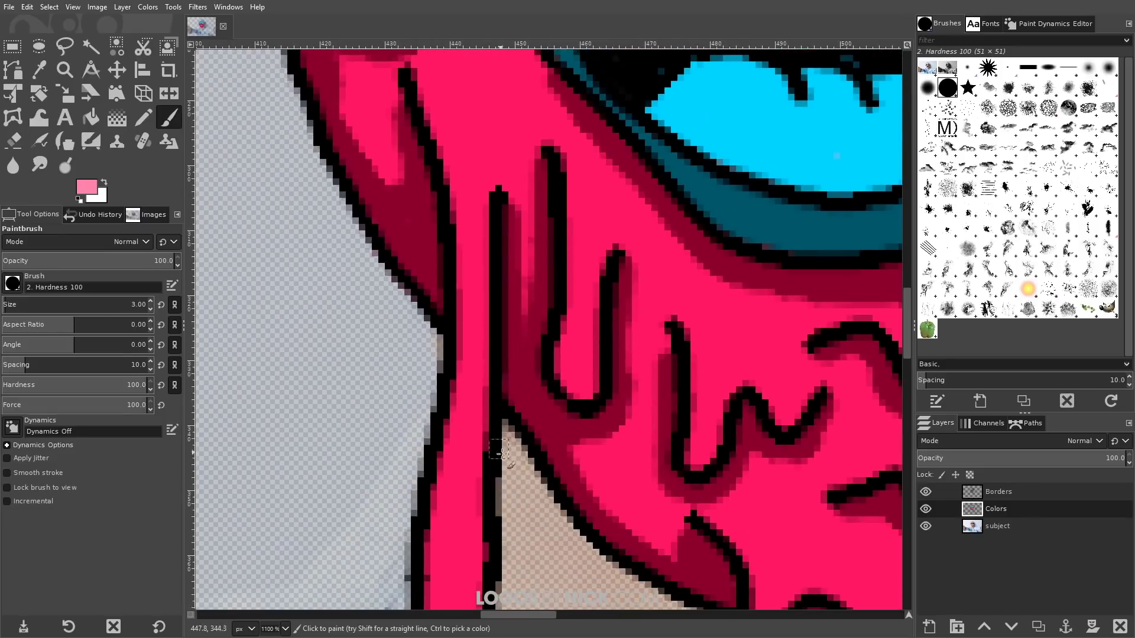
{"action": "mouse_move", "coordinate": [484, 191]}
{"action": "left_mouse_down"}
{"action": "mouse_move", "coordinate": [461, 318]}
{"action": "mouse_move", "coordinate": [462, 391]}
{"action": "mouse_move", "coordinate": [489, 429]}
{"action": "left_mouse_up"}
{"action": "scroll", "coordinate": [507, 378], "scroll_direction": "up", "scroll_amount": 2}
{"action": "left_click_drag", "start_coordinate": [472, 367], "coordinate": [514, 402]}
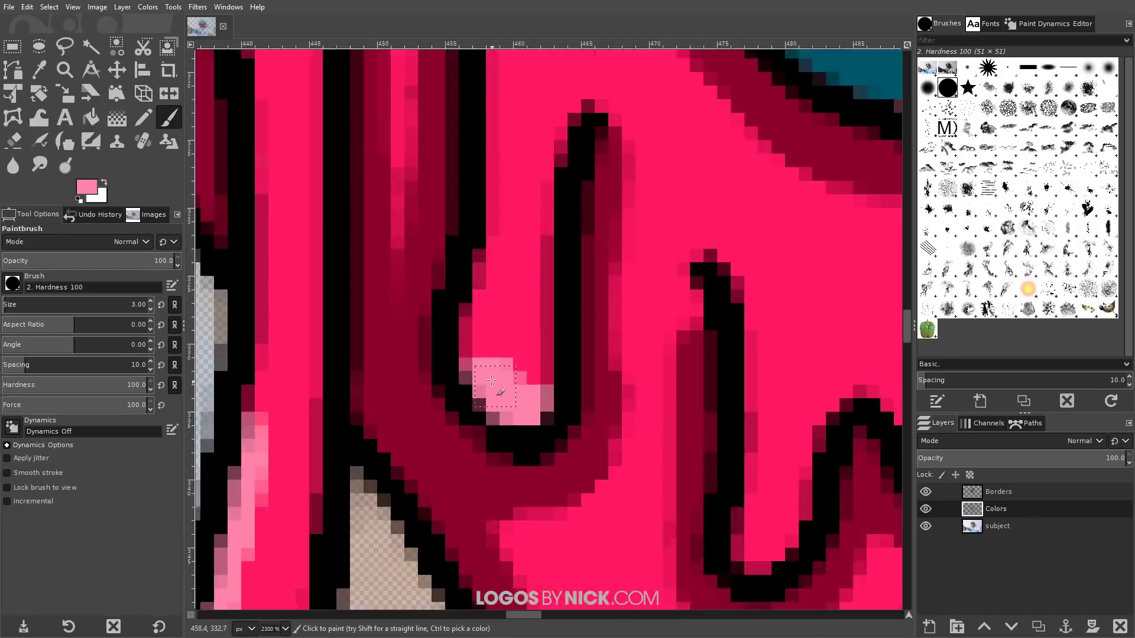
{"action": "left_click_drag", "start_coordinate": [520, 228], "coordinate": [570, 284]}
{"action": "left_click_drag", "start_coordinate": [641, 286], "coordinate": [632, 384]}
{"action": "scroll", "coordinate": [632, 384], "scroll_direction": "down", "scroll_amount": 10}
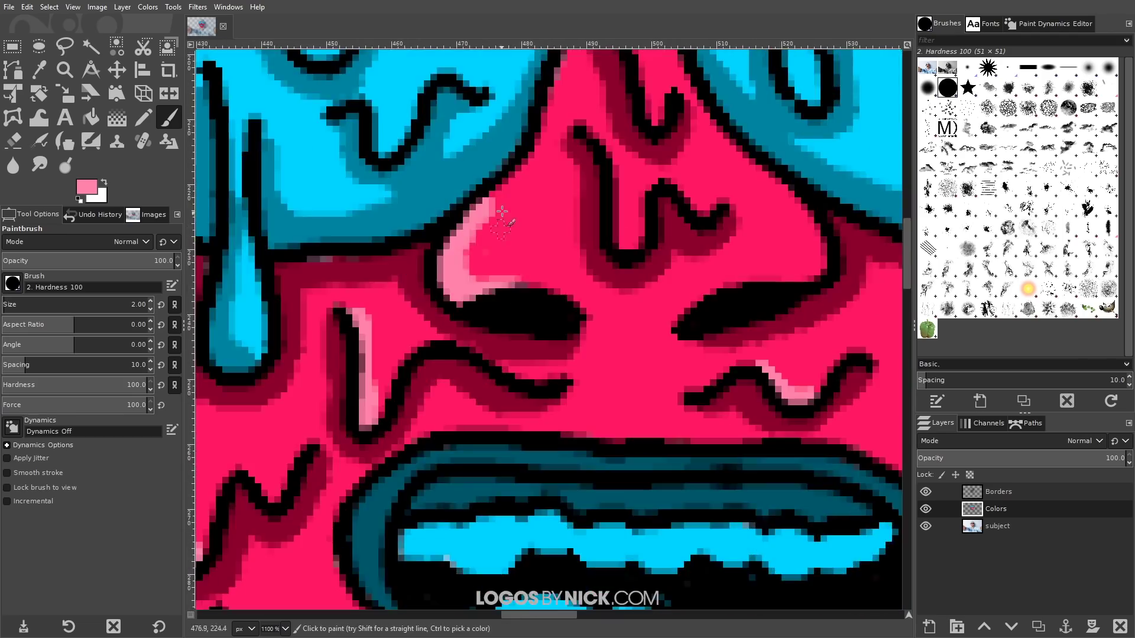
{"action": "key", "text": "bracketleft"}
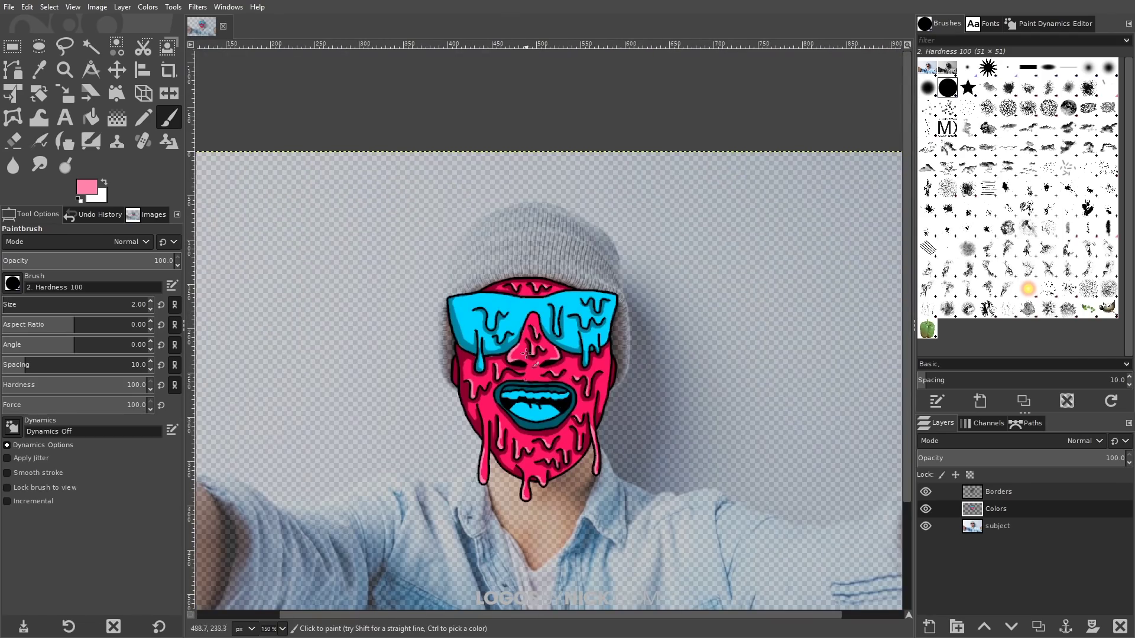
Step: Sample the glasses' cyan and lighten the foreground colour to pale blue a6f0ff
{"action": "left_click", "coordinate": [51, 70]}
{"action": "scroll", "coordinate": [524, 319], "scroll_direction": "up", "scroll_amount": 1}
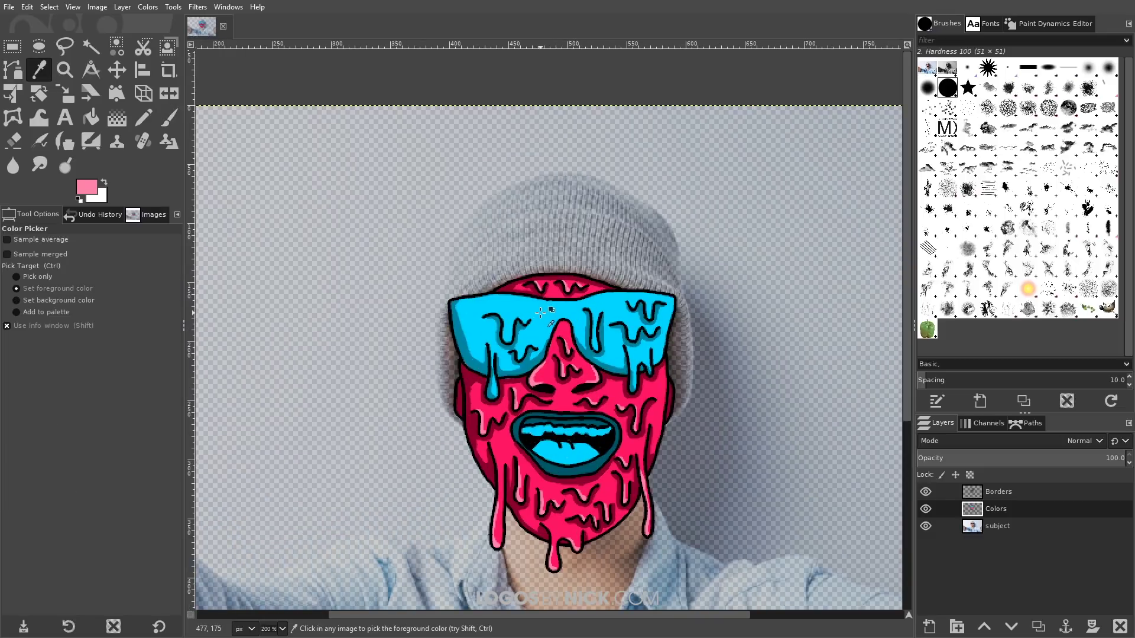
{"action": "left_click", "coordinate": [541, 313]}
{"action": "left_click", "coordinate": [87, 187]}
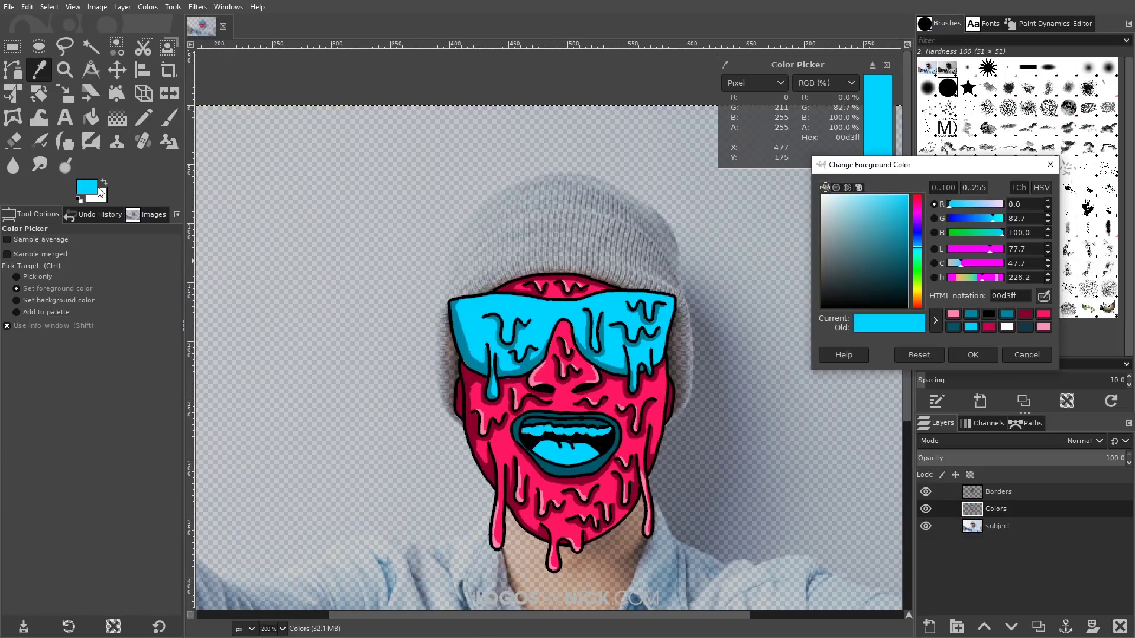
{"action": "left_click_drag", "start_coordinate": [901, 195], "coordinate": [852, 187]}
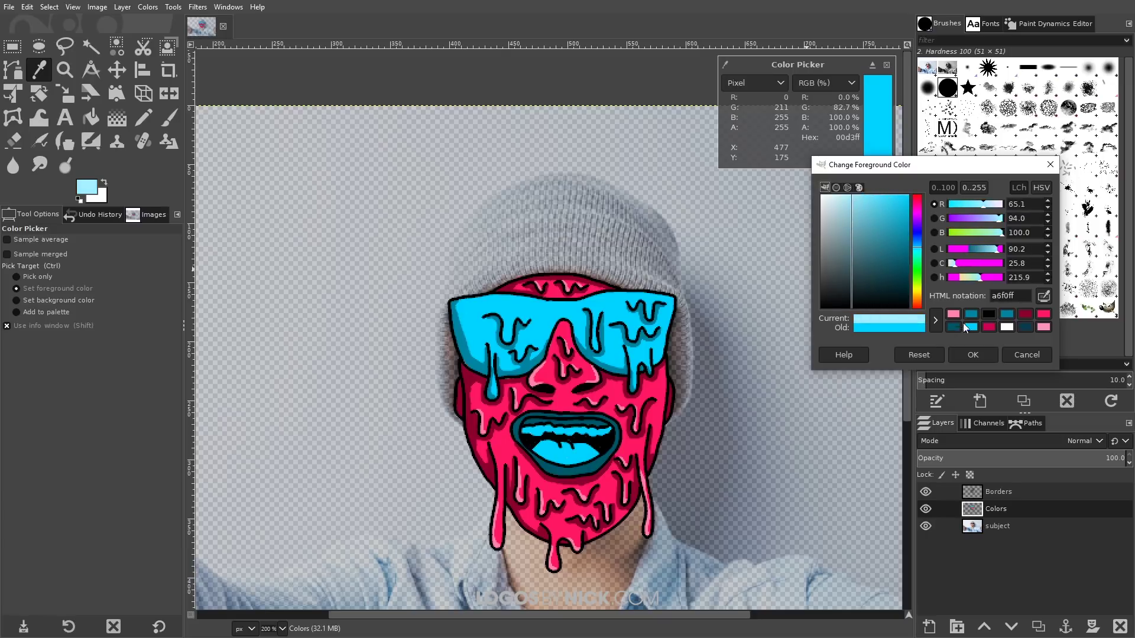
{"action": "left_click", "coordinate": [972, 354]}
Step: Paint pale blue highlights along the glasses drips and squiggles with the Paintbrush
{"action": "key", "text": "p"}
{"action": "scroll", "coordinate": [401, 253], "scroll_direction": "up", "scroll_amount": 4, "text": "ctrl"}
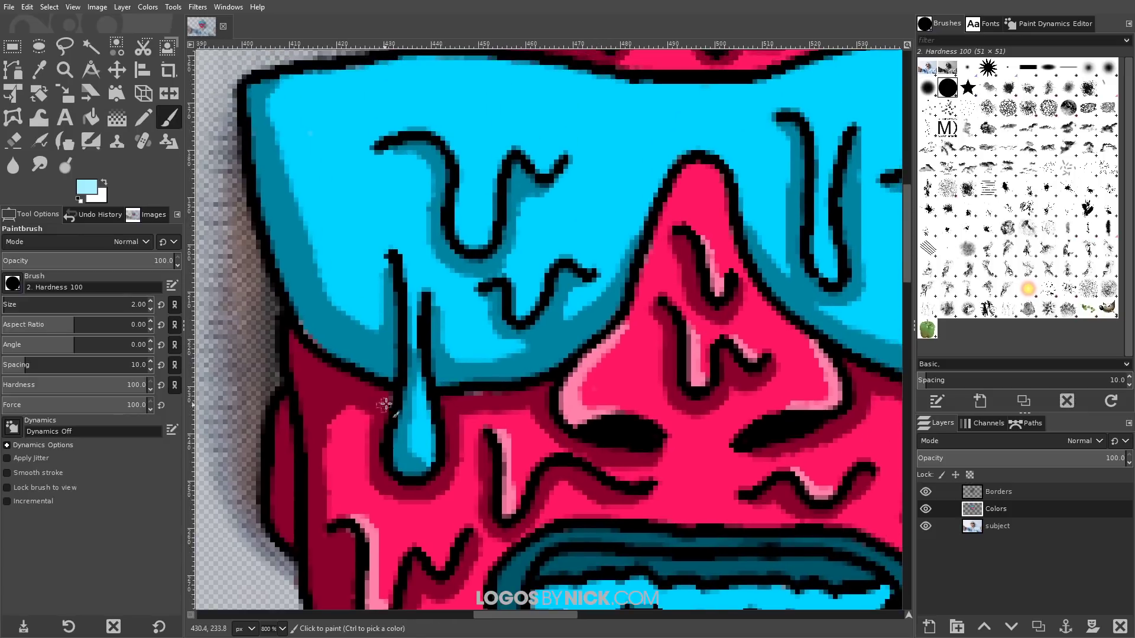
{"action": "left_click_drag", "start_coordinate": [409, 357], "coordinate": [405, 464]}
{"action": "scroll", "coordinate": [409, 357], "scroll_direction": "up", "scroll_amount": 1, "text": "ctrl"}
{"action": "left_click_drag", "start_coordinate": [395, 260], "coordinate": [431, 369]}
{"action": "left_click_drag", "start_coordinate": [521, 238], "coordinate": [549, 345]}
{"action": "left_click_drag", "start_coordinate": [508, 262], "coordinate": [565, 348]}
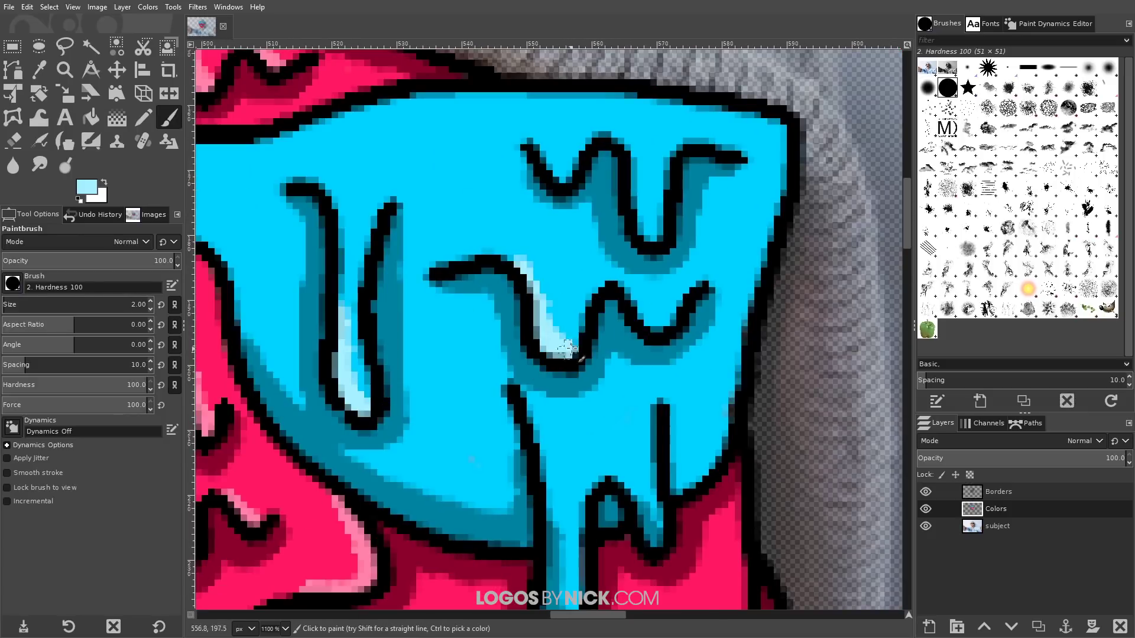
{"action": "left_click_drag", "start_coordinate": [626, 292], "coordinate": [655, 325]}
{"action": "left_click_drag", "start_coordinate": [403, 273], "coordinate": [432, 307]}
{"action": "left_click_drag", "start_coordinate": [494, 279], "coordinate": [527, 370]}
{"action": "scroll", "coordinate": [527, 370], "scroll_direction": "down", "scroll_amount": 8}
{"action": "left_click_drag", "start_coordinate": [518, 309], "coordinate": [531, 372]}
{"action": "left_click_drag", "start_coordinate": [594, 225], "coordinate": [618, 276]}
{"action": "scroll", "coordinate": [600, 337], "scroll_direction": "down", "scroll_amount": 5, "text": "ctrl"}
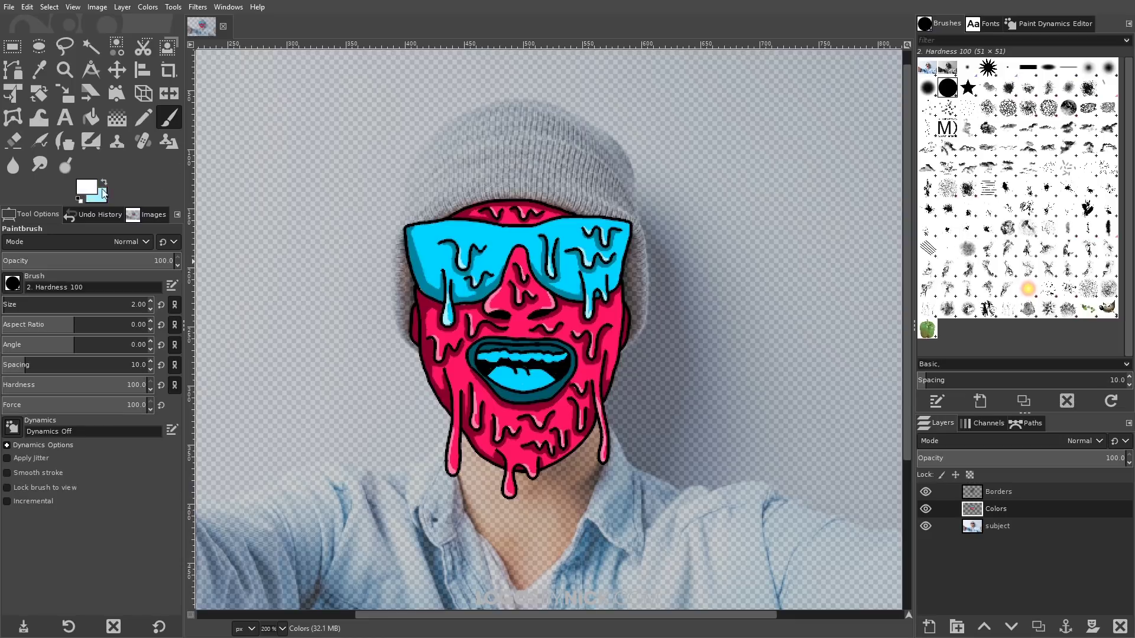
Step: Paint white highlights down the left chin drip and the drips further right
{"action": "scroll", "coordinate": [489, 423], "scroll_direction": "up", "scroll_amount": 6}
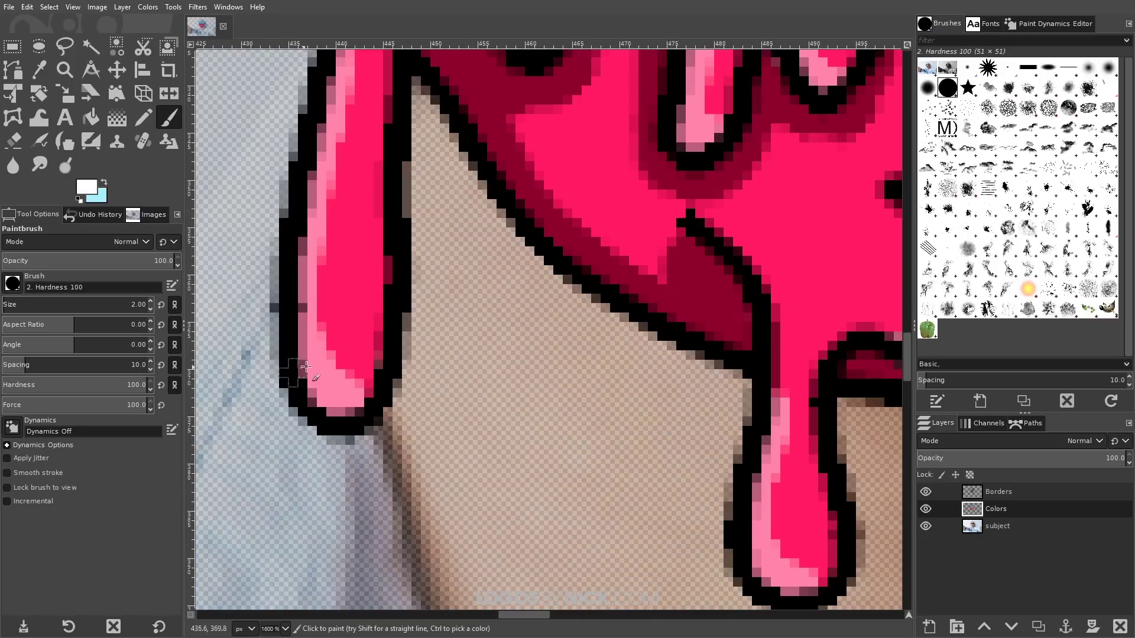
{"action": "mouse_move", "coordinate": [300, 330]}
{"action": "left_mouse_down"}
{"action": "mouse_move", "coordinate": [304, 387]}
{"action": "mouse_move", "coordinate": [338, 414]}
{"action": "left_mouse_up"}
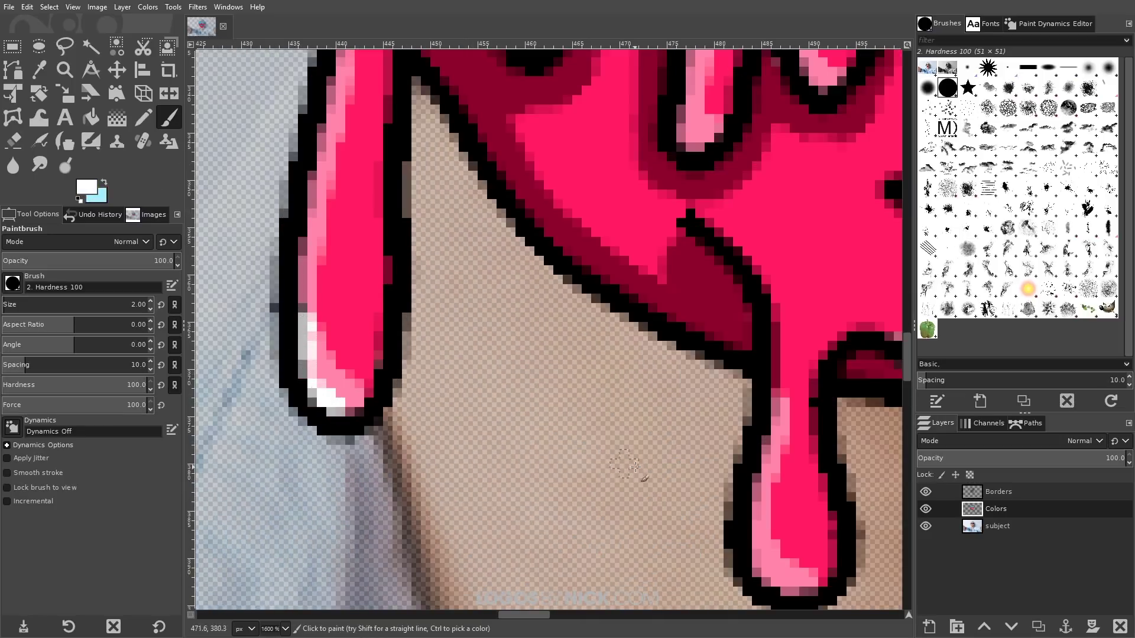
{"action": "scroll", "coordinate": [645, 479], "scroll_direction": "down", "scroll_amount": 3}
{"action": "scroll", "coordinate": [644, 479], "scroll_direction": "right", "scroll_amount": 3}
{"action": "mouse_move", "coordinate": [576, 339]}
{"action": "left_mouse_down"}
{"action": "mouse_move", "coordinate": [591, 396]}
{"action": "mouse_move", "coordinate": [614, 414]}
{"action": "left_mouse_up"}
{"action": "scroll", "coordinate": [646, 352], "scroll_direction": "up", "scroll_amount": 3}
{"action": "scroll", "coordinate": [646, 353], "scroll_direction": "right", "scroll_amount": 3}
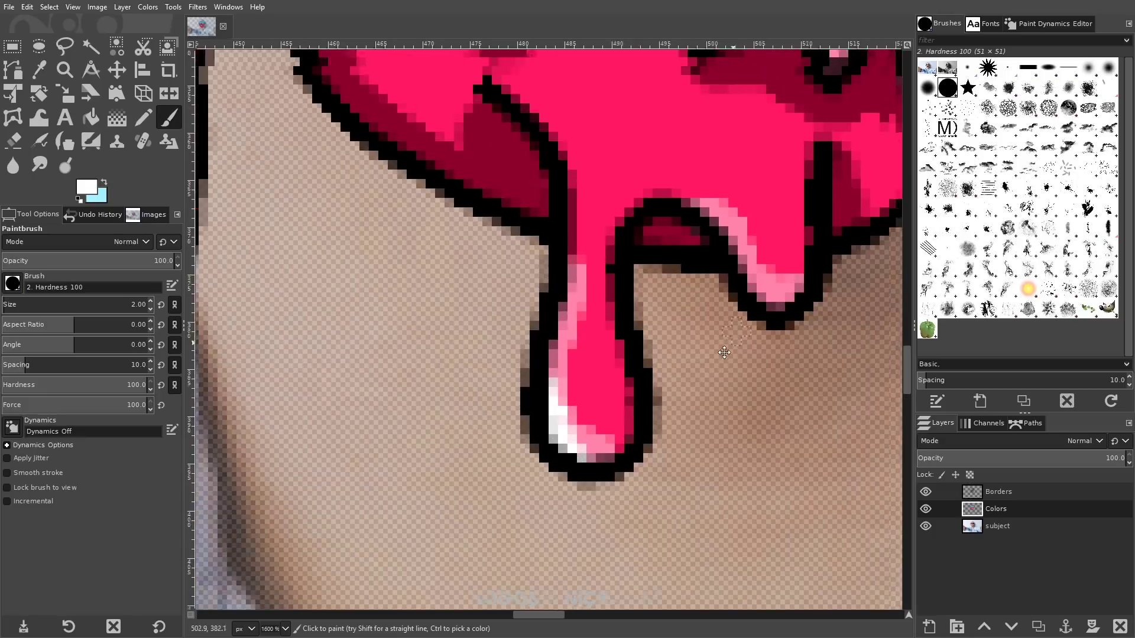
{"action": "left_click_drag", "start_coordinate": [651, 342], "coordinate": [691, 393]}
{"action": "scroll", "coordinate": [764, 293], "scroll_direction": "up", "scroll_amount": 3}
{"action": "scroll", "coordinate": [764, 293], "scroll_direction": "right", "scroll_amount": 1}
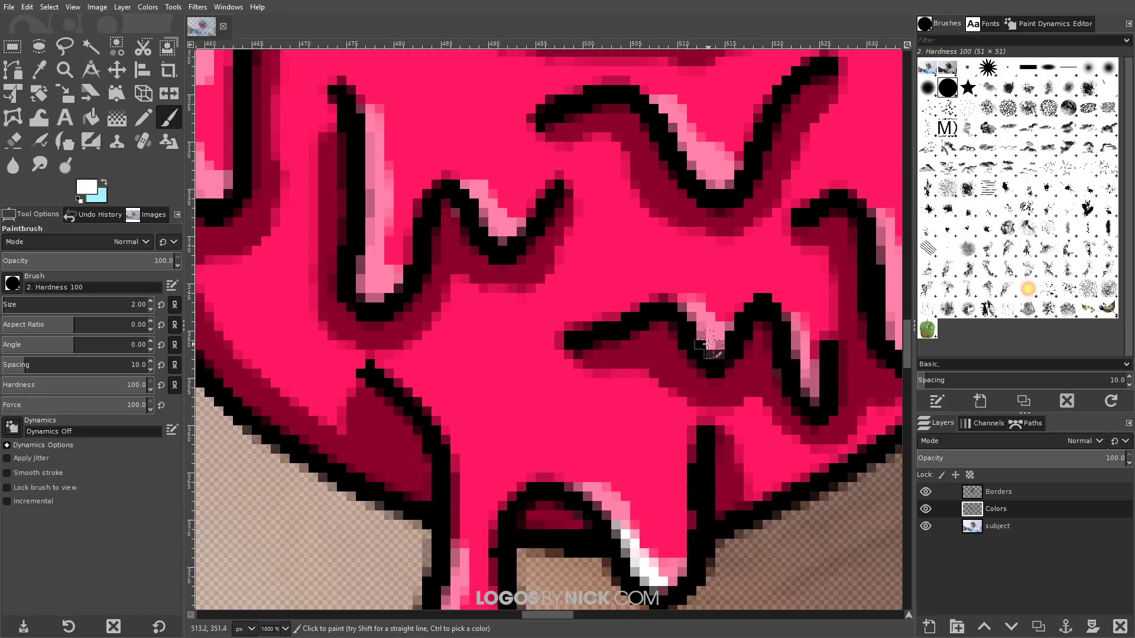
{"action": "left_click_drag", "start_coordinate": [691, 312], "coordinate": [715, 353]}
{"action": "left_click_drag", "start_coordinate": [791, 360], "coordinate": [815, 402]}
{"action": "scroll", "coordinate": [610, 418], "scroll_direction": "up", "scroll_amount": 3}
{"action": "scroll", "coordinate": [610, 418], "scroll_direction": "right", "scroll_amount": 3}
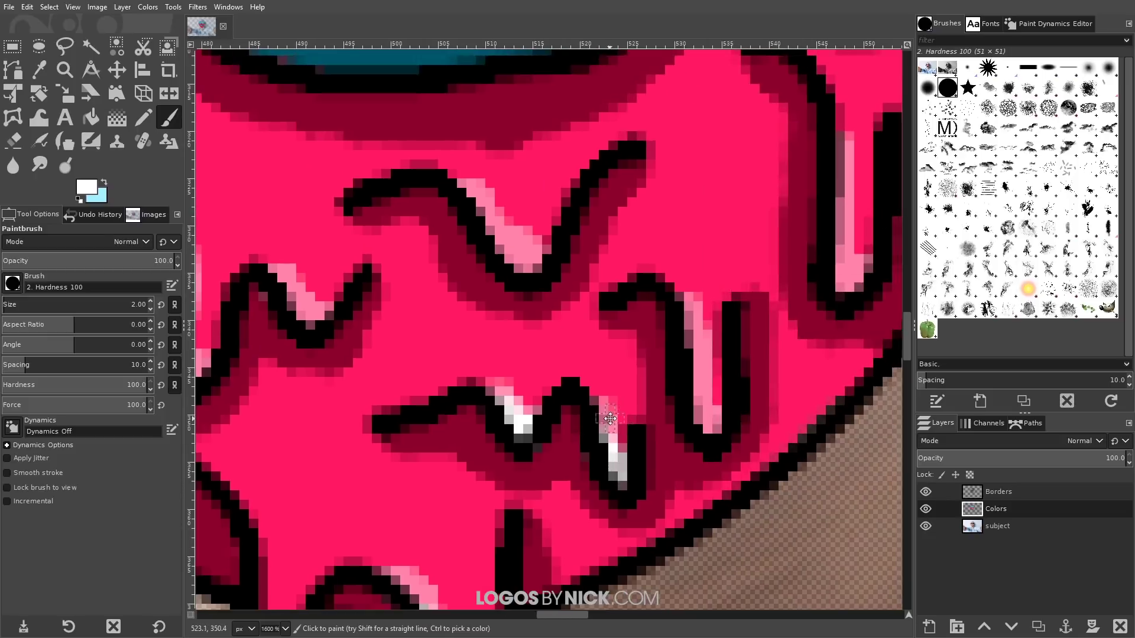
Step: Add white highlights down the right drip, the next zigzag and a drip edge
{"action": "left_click_drag", "start_coordinate": [694, 355], "coordinate": [708, 426]}
{"action": "scroll", "coordinate": [664, 331], "scroll_direction": "up", "scroll_amount": 3}
{"action": "scroll", "coordinate": [664, 332], "scroll_direction": "left", "scroll_amount": 2}
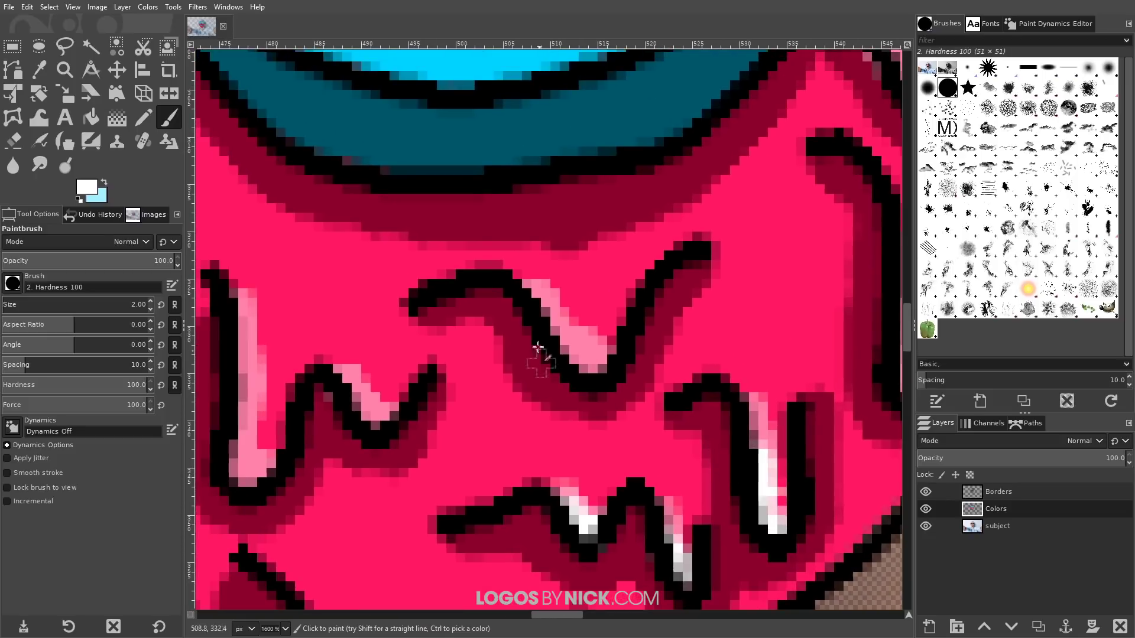
{"action": "left_click_drag", "start_coordinate": [541, 314], "coordinate": [591, 370]}
{"action": "scroll", "coordinate": [435, 379], "scroll_direction": "left", "scroll_amount": 2}
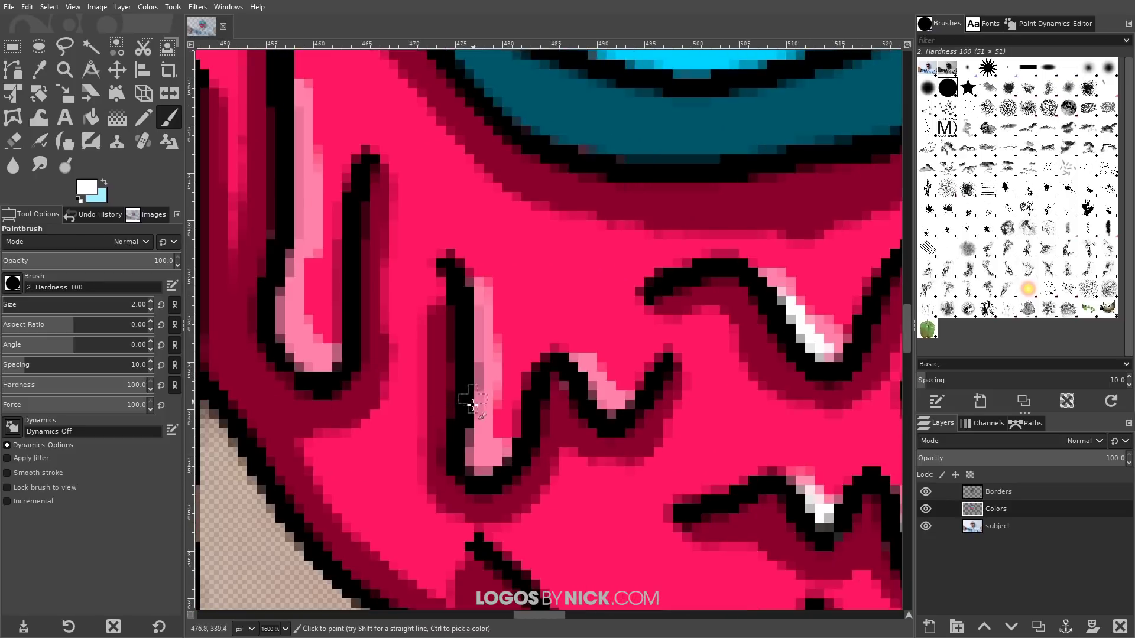
{"action": "left_click_drag", "start_coordinate": [472, 404], "coordinate": [496, 464]}
Step: Highlight the cheek drips beside the mouth in white and dab the tongue's groove
{"action": "left_click_drag", "start_coordinate": [827, 334], "coordinate": [331, 397]}
{"action": "scroll", "coordinate": [588, 410], "scroll_direction": "down", "scroll_amount": 1}
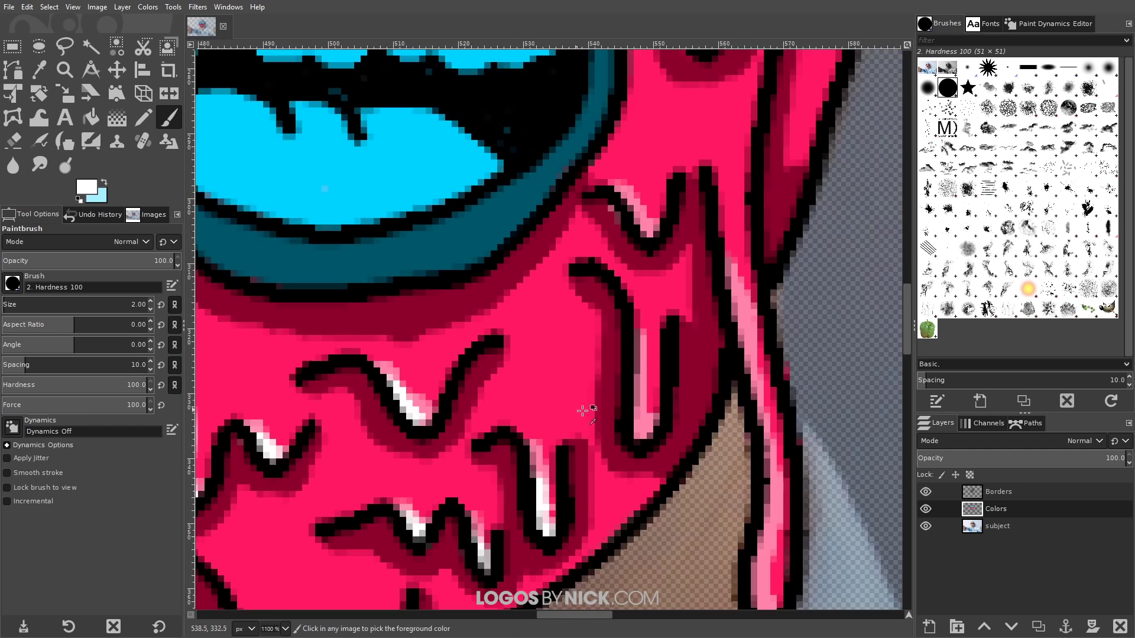
{"action": "scroll", "coordinate": [587, 410], "scroll_direction": "up", "scroll_amount": 1}
{"action": "mouse_move", "coordinate": [640, 378]}
{"action": "left_mouse_down"}
{"action": "mouse_move", "coordinate": [648, 436]}
{"action": "mouse_move", "coordinate": [661, 440]}
{"action": "left_mouse_up"}
{"action": "left_click_drag", "start_coordinate": [726, 455], "coordinate": [570, 268]}
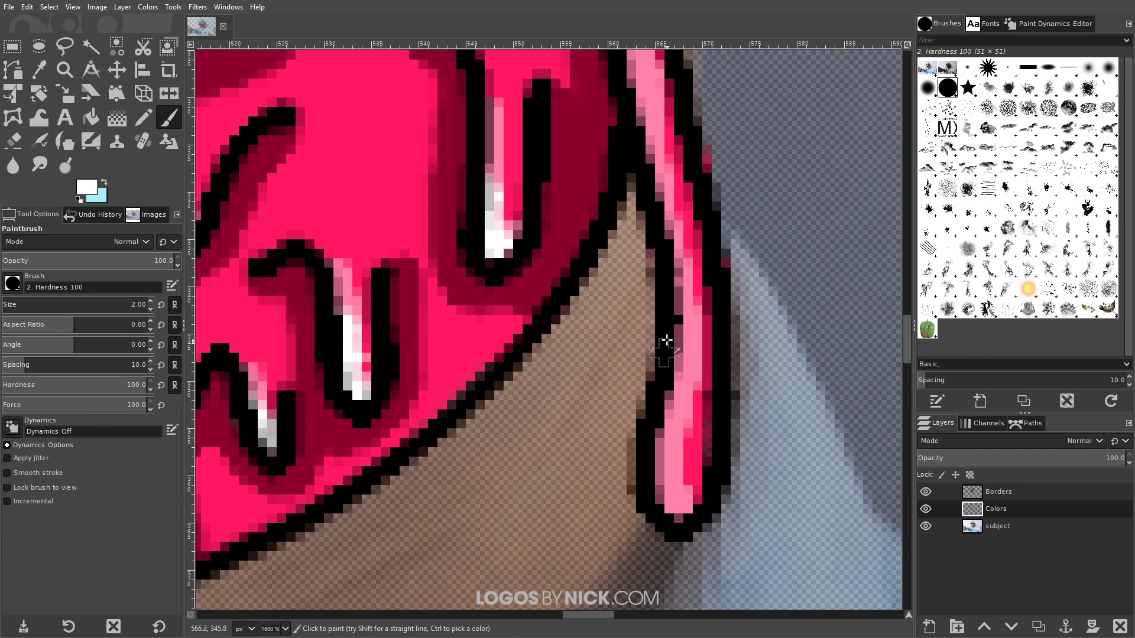
{"action": "scroll", "coordinate": [674, 384], "scroll_direction": "down", "scroll_amount": 2}
{"action": "scroll", "coordinate": [563, 172], "scroll_direction": "up", "scroll_amount": 2}
{"action": "scroll", "coordinate": [563, 172], "scroll_direction": "down", "scroll_amount": 4}
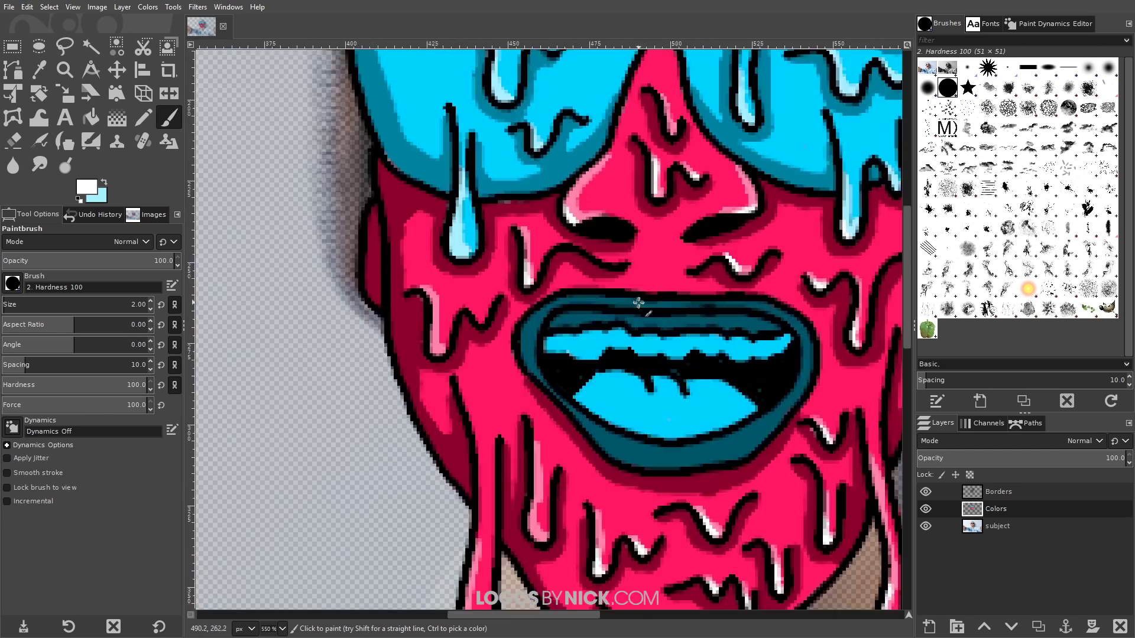
{"action": "scroll", "coordinate": [628, 256], "scroll_direction": "up", "scroll_amount": 4}
{"action": "scroll", "coordinate": [628, 256], "scroll_direction": "down", "scroll_amount": 4}
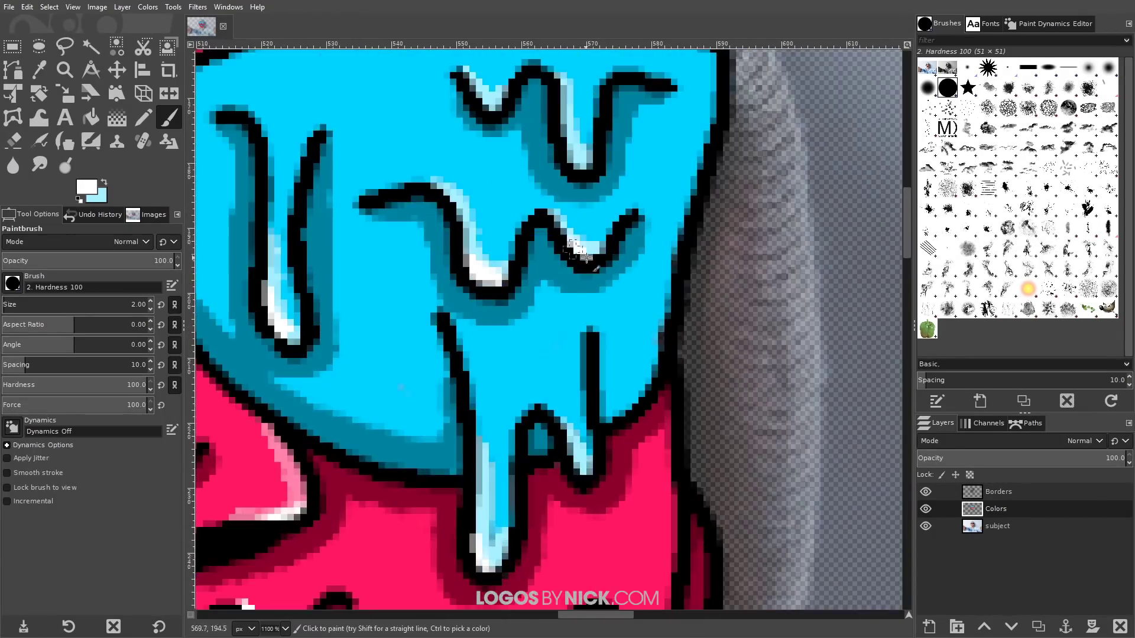
{"action": "left_click", "coordinate": [564, 357]}
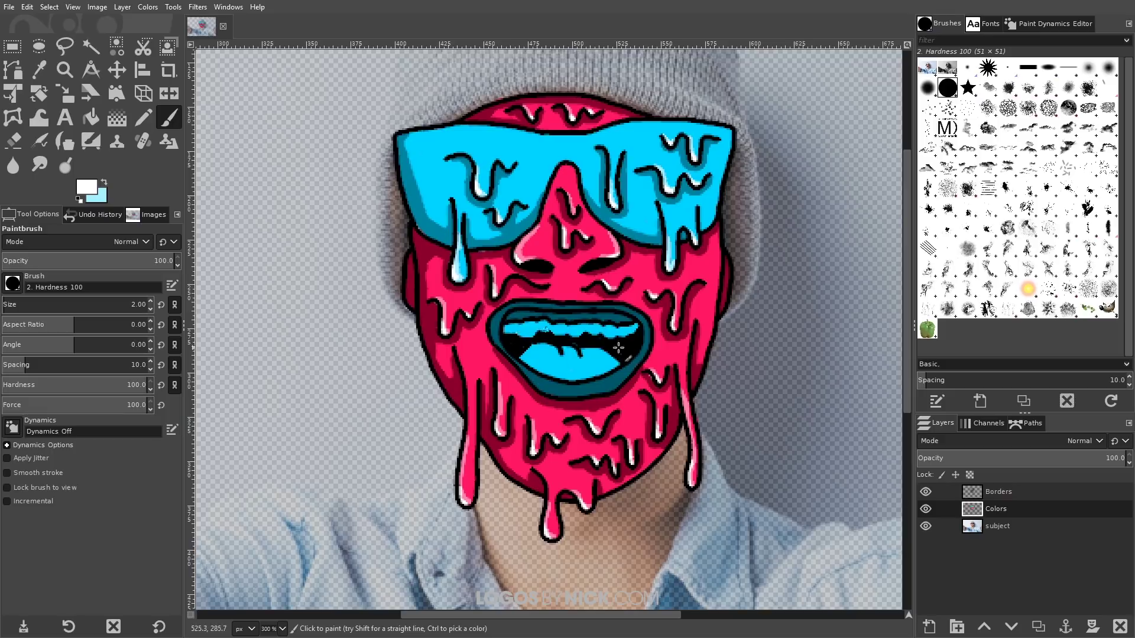
{"action": "scroll", "coordinate": [577, 381], "scroll_direction": "up", "scroll_amount": 2}
{"action": "scroll", "coordinate": [569, 380], "scroll_direction": "up", "scroll_amount": 2}
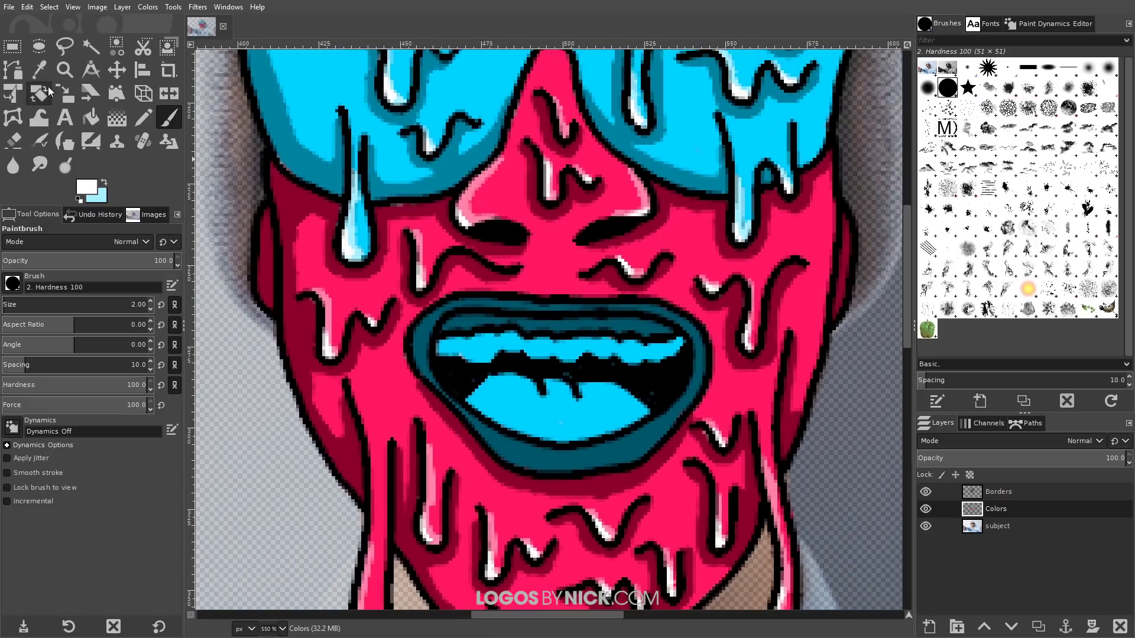
Step: Shade the tongue with dark teal sampled from the mouth rim
{"action": "left_click", "coordinate": [39, 70]}
{"action": "left_click", "coordinate": [283, 129]}
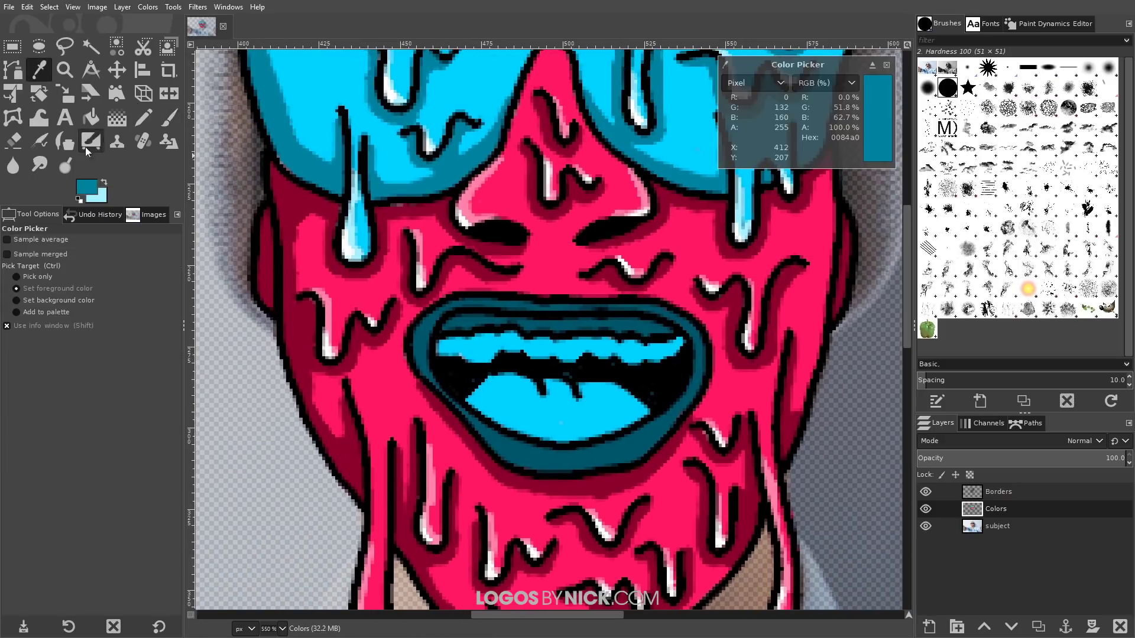
{"action": "left_click", "coordinate": [166, 119]}
{"action": "scroll", "coordinate": [541, 434], "scroll_direction": "up", "scroll_amount": 2}
{"action": "left_click_drag", "start_coordinate": [544, 439], "coordinate": [555, 406]}
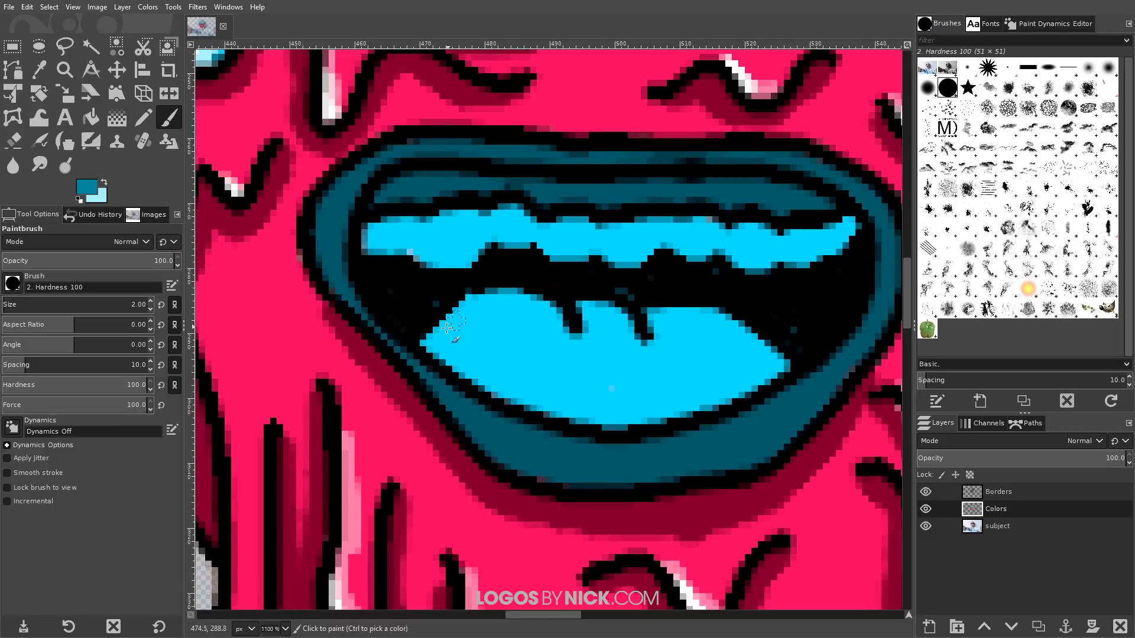
{"action": "mouse_move", "coordinate": [432, 345]}
{"action": "left_mouse_down"}
{"action": "mouse_move", "coordinate": [559, 410]}
{"action": "mouse_move", "coordinate": [727, 390]}
{"action": "mouse_move", "coordinate": [461, 309]}
{"action": "mouse_move", "coordinate": [662, 318]}
{"action": "left_mouse_up"}
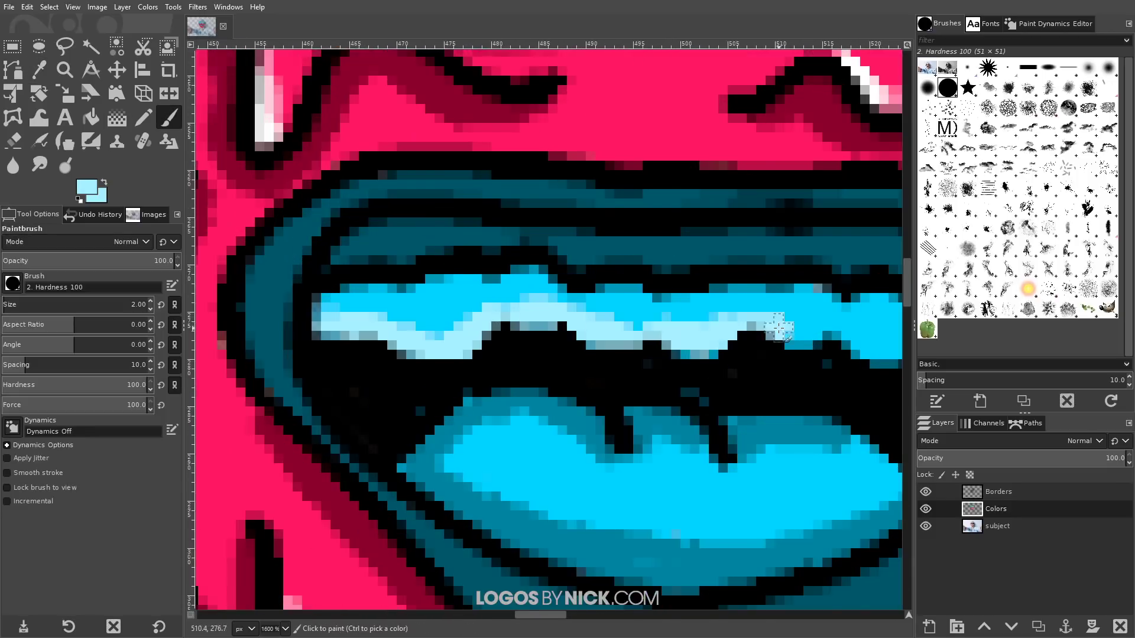
{"action": "scroll", "coordinate": [515, 345], "scroll_direction": "down", "scroll_amount": 7}
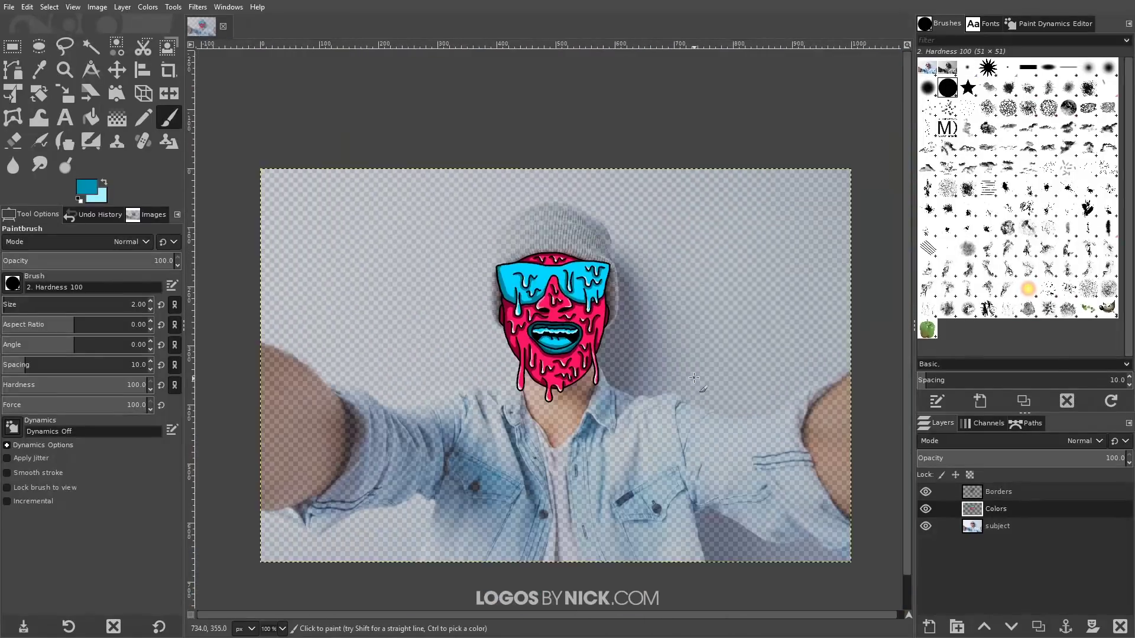
Step: Set the subject photo layer's opacity to 100
{"action": "left_click", "coordinate": [997, 526]}
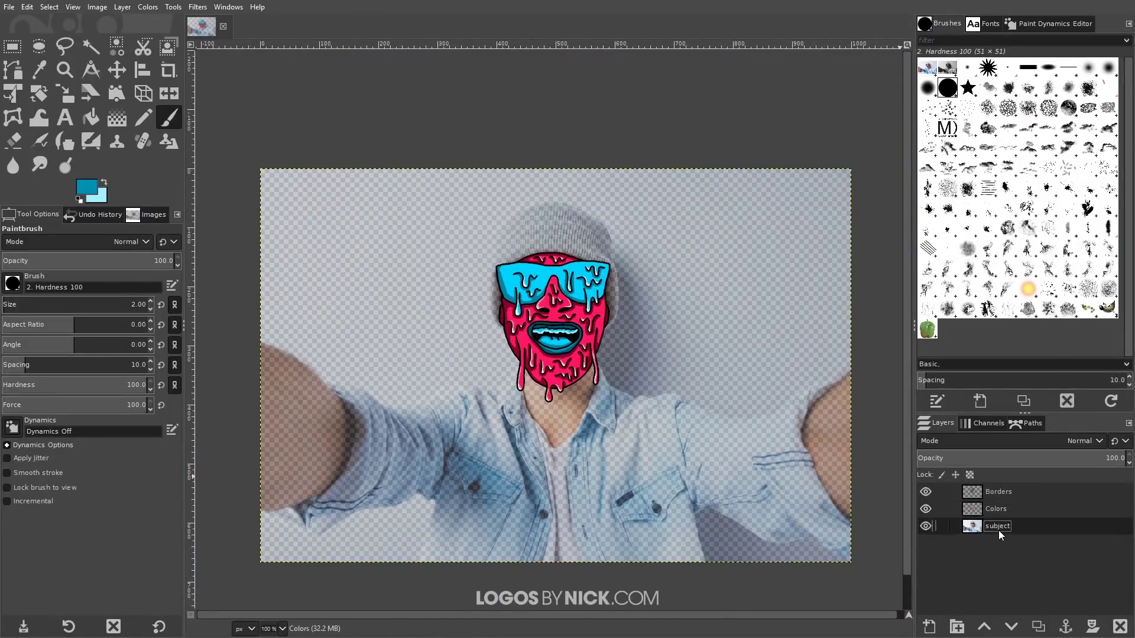
{"action": "left_click", "coordinate": [1032, 458]}
{"action": "left_click_drag", "start_coordinate": [1058, 457], "coordinate": [1128, 458]}
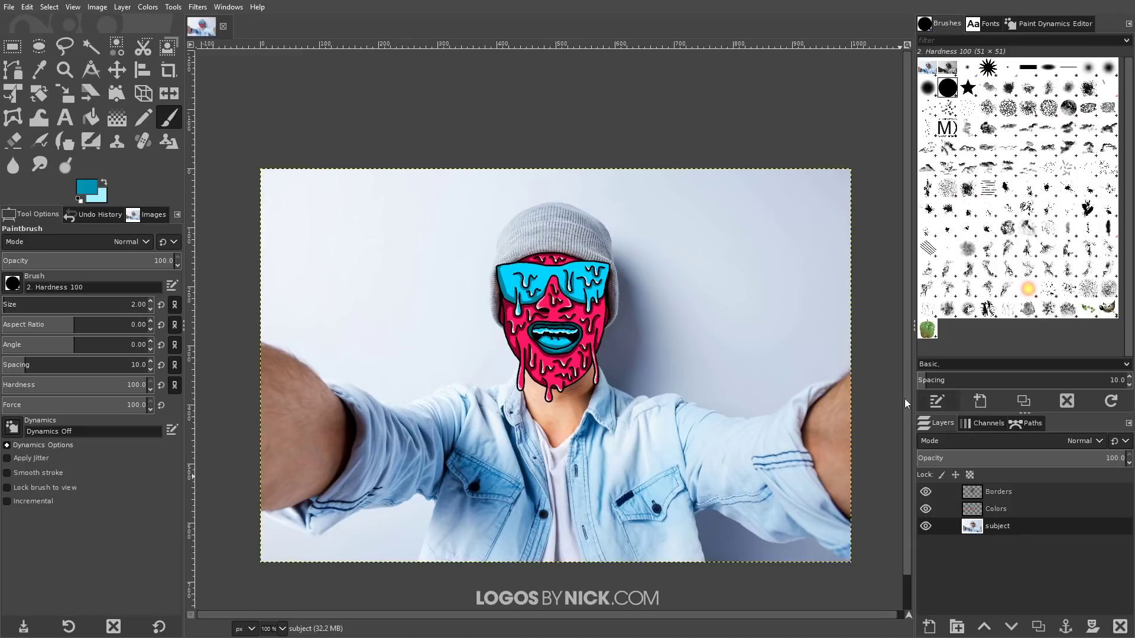